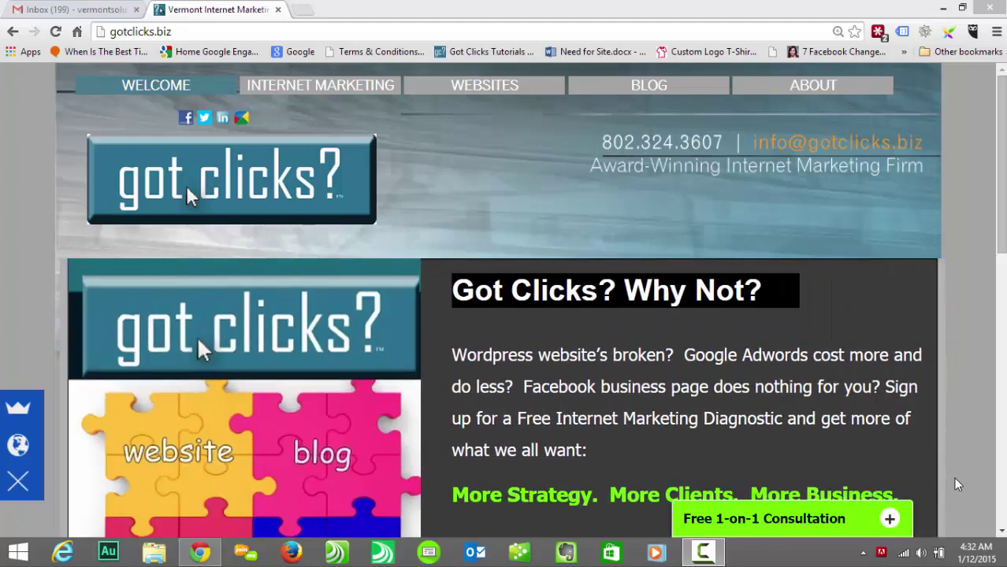
Step: Bring up the WEBSITES menu on the gotclicks.biz page in Chrome
{"action": "mouse_move", "coordinate": [489, 92]}
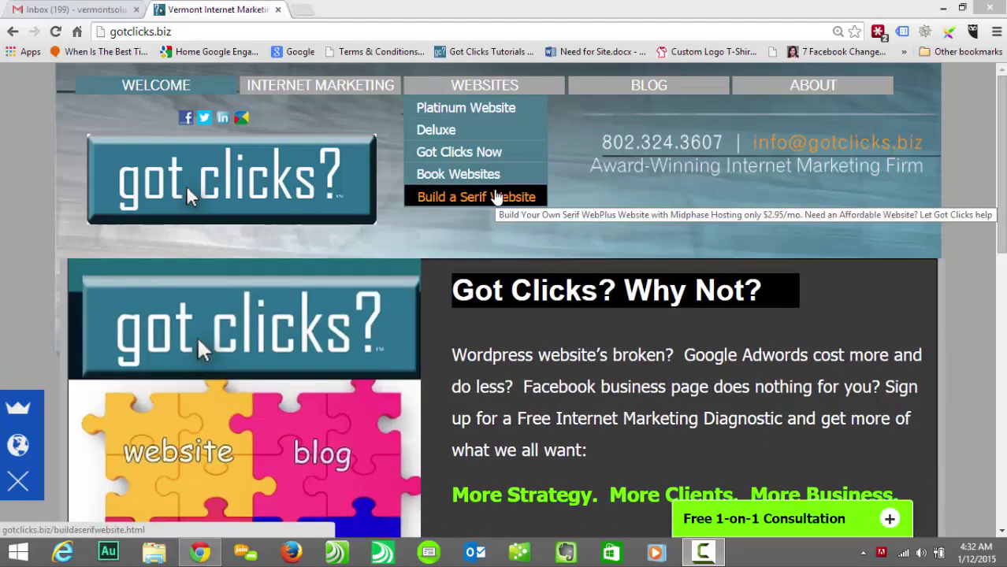
{"action": "left_click", "coordinate": [497, 197]}
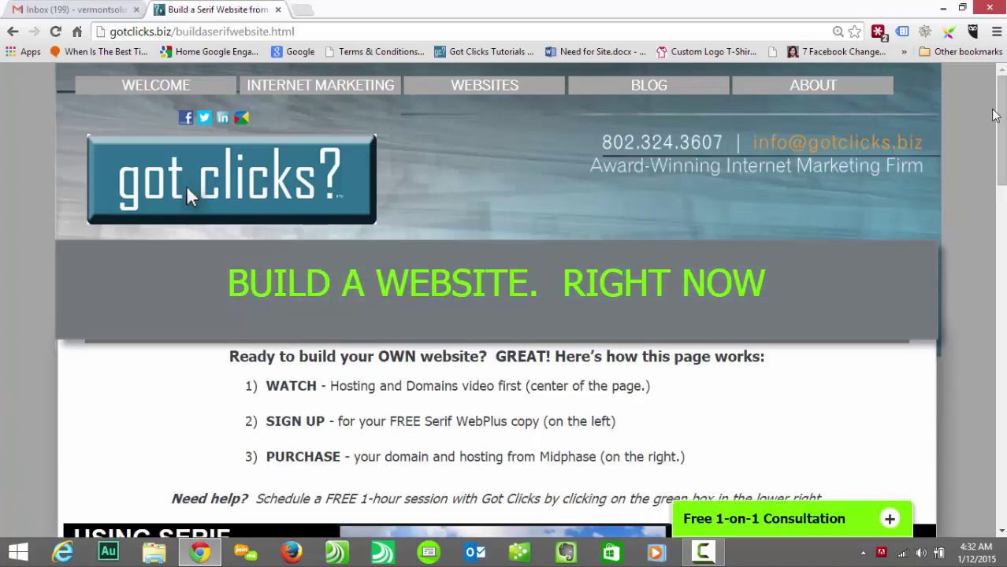
{"action": "left_click_drag", "start_coordinate": [1003, 122], "coordinate": [991, 207]}
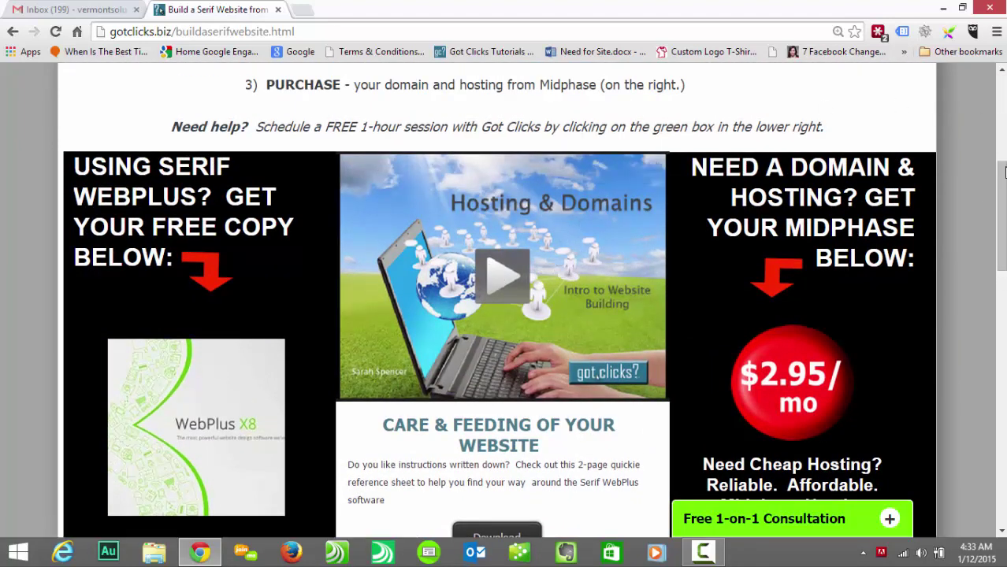
{"action": "left_click_drag", "start_coordinate": [1002, 183], "coordinate": [1001, 224]}
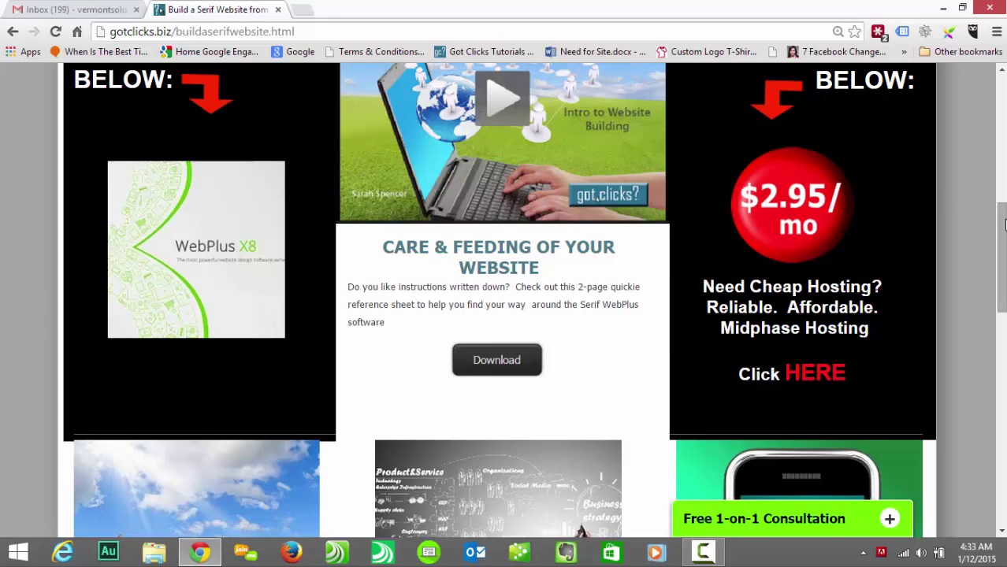
{"action": "left_click_drag", "start_coordinate": [1003, 225], "coordinate": [1003, 315]}
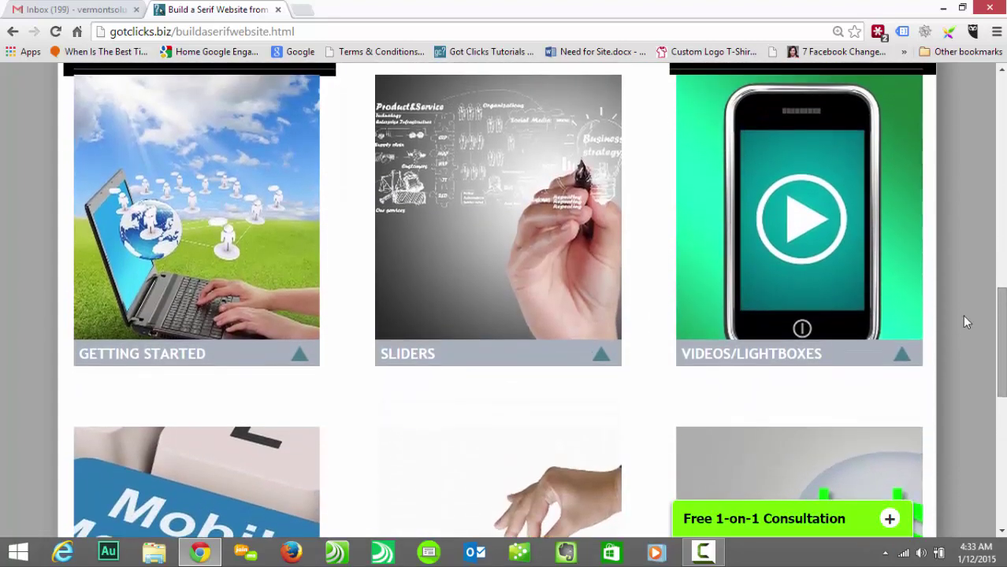
{"action": "mouse_move", "coordinate": [299, 360]}
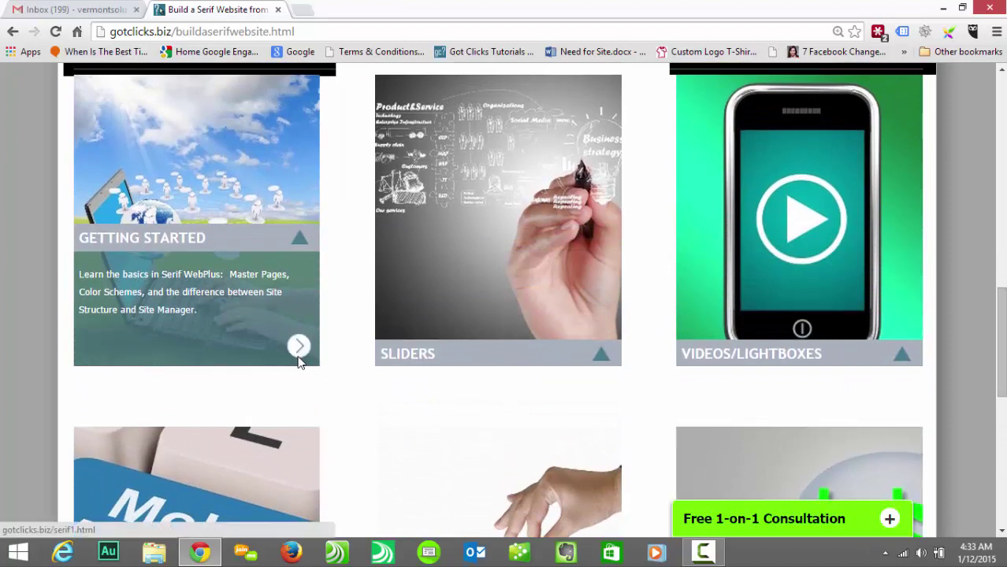
{"action": "mouse_move", "coordinate": [533, 334]}
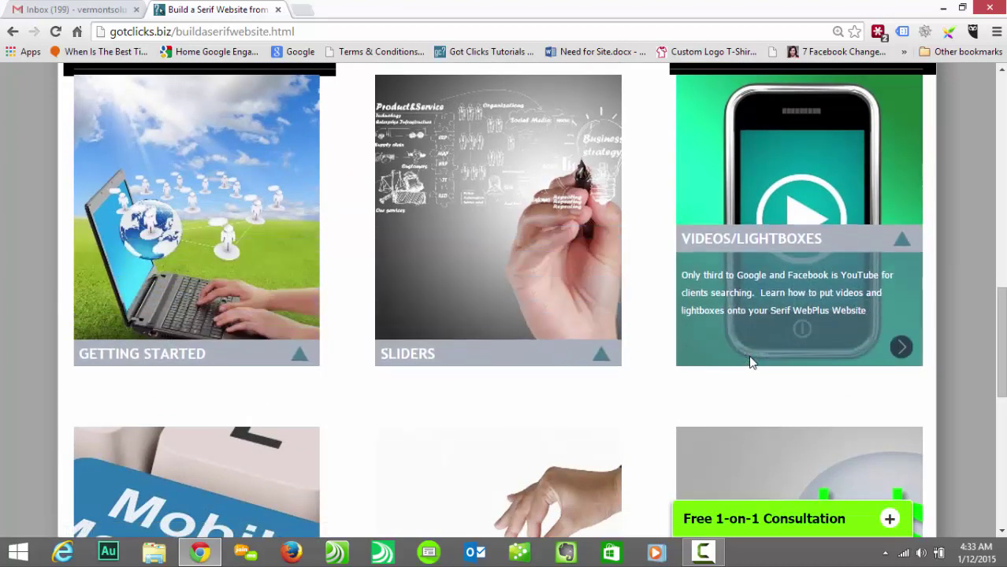
{"action": "scroll", "coordinate": [997, 315], "scroll_direction": "down", "scroll_amount": 3}
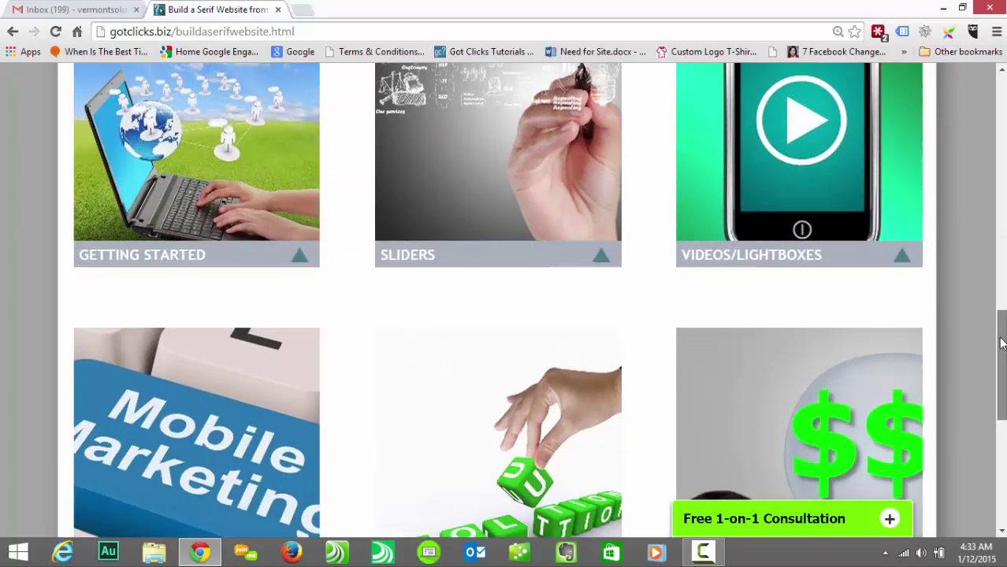
{"action": "mouse_move", "coordinate": [263, 431]}
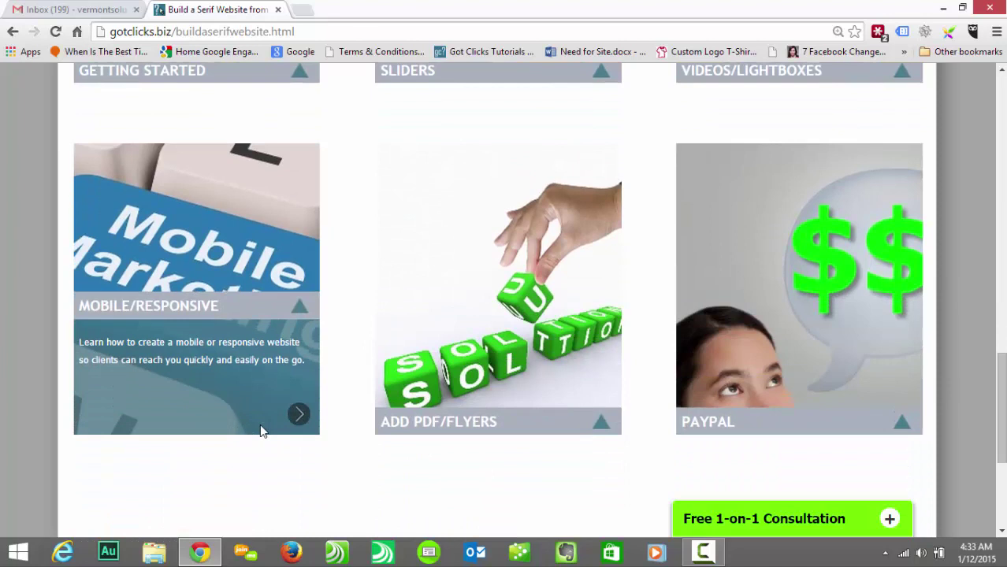
{"action": "mouse_move", "coordinate": [483, 383]}
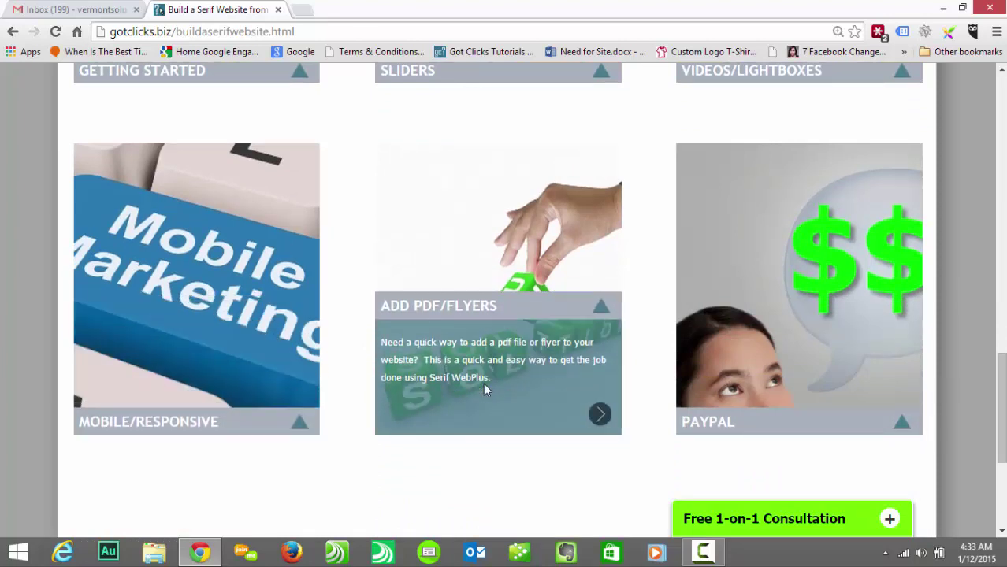
{"action": "mouse_move", "coordinate": [779, 416]}
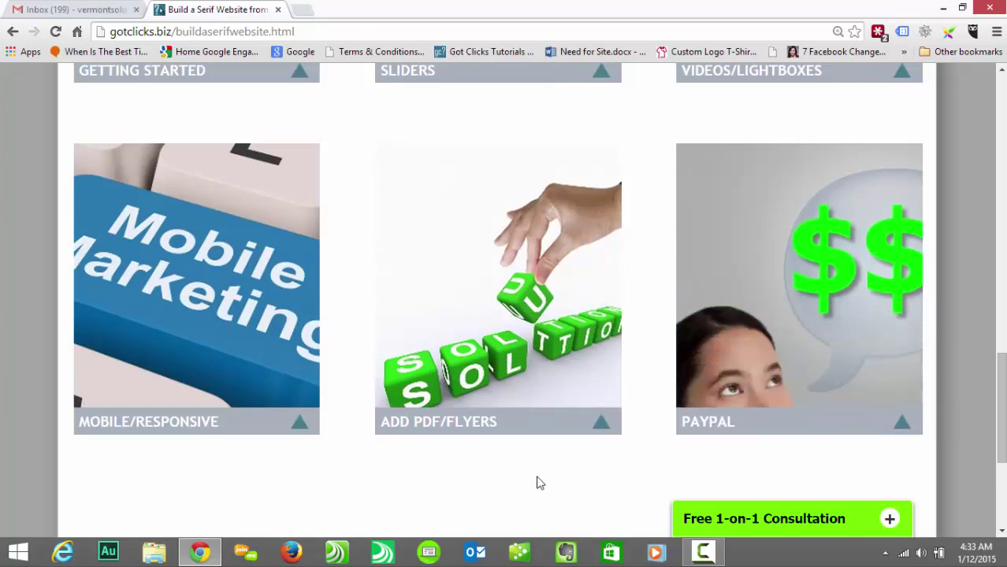
{"action": "mouse_move", "coordinate": [601, 418]}
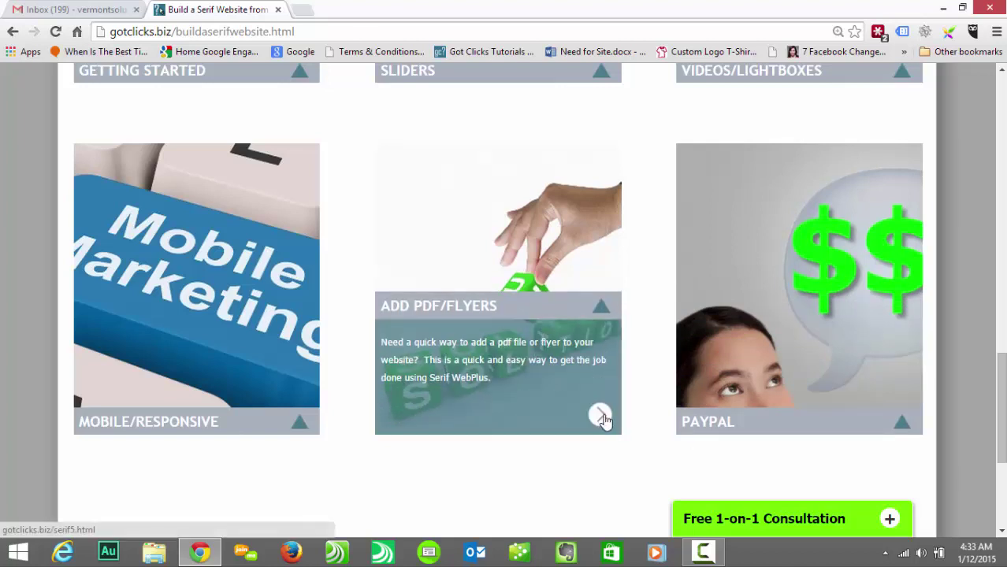
{"action": "left_click", "coordinate": [601, 416]}
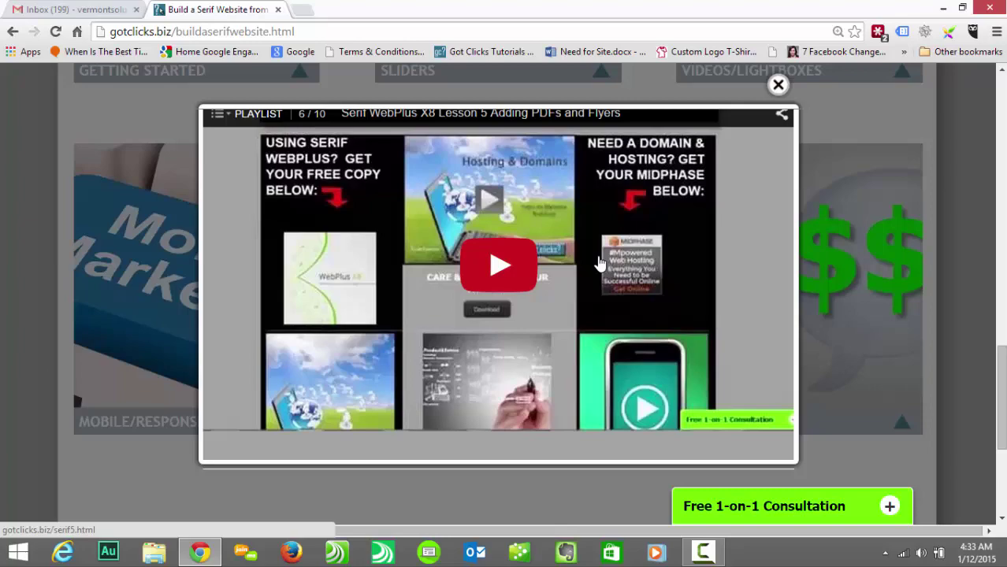
{"action": "left_click", "coordinate": [779, 85]}
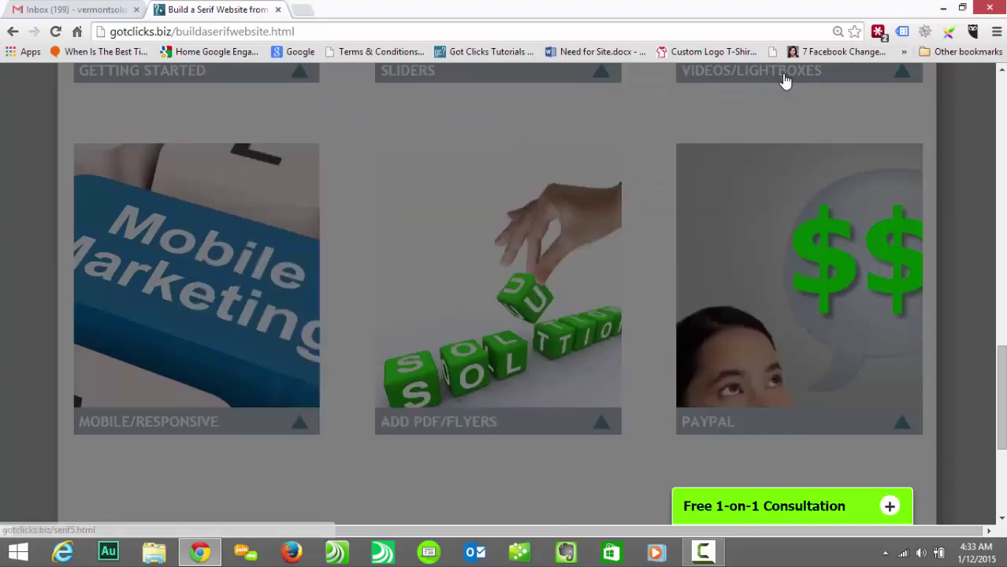
{"action": "left_click_drag", "start_coordinate": [1003, 417], "coordinate": [983, 245]}
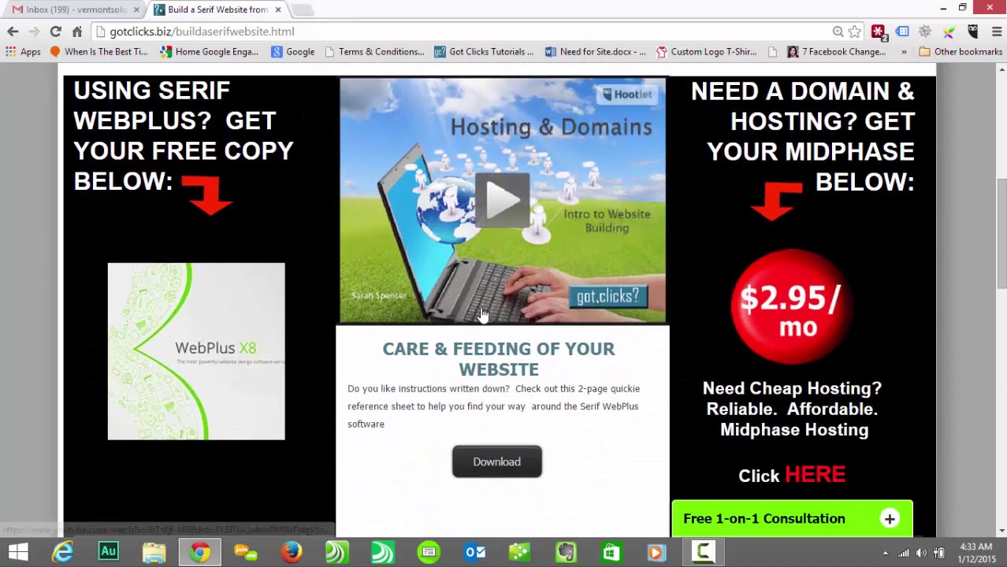
Step: Start the free WebPlus download, submit your e-mail and contact details, then check Gmail for activation
{"action": "left_click", "coordinate": [234, 308]}
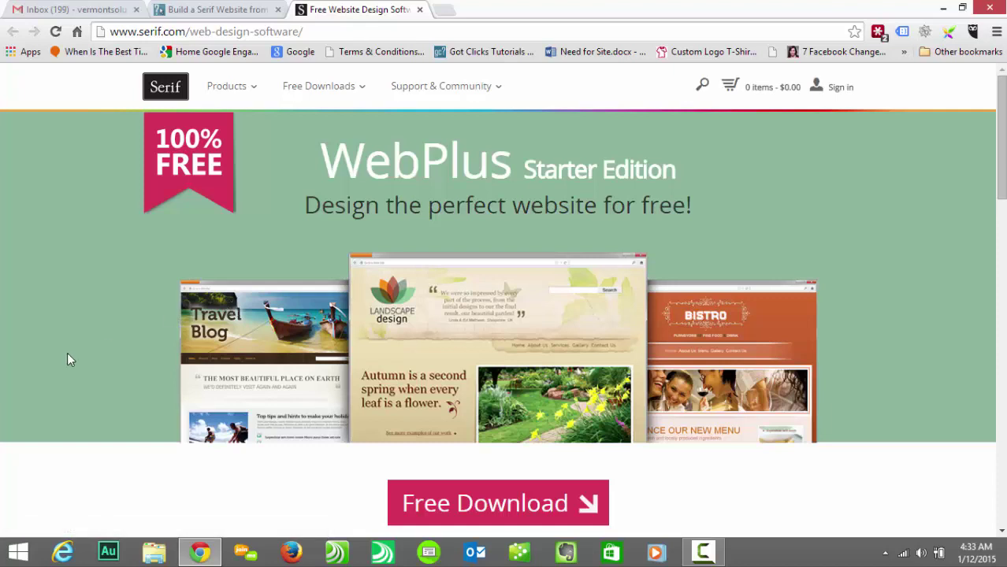
{"action": "left_click", "coordinate": [479, 505]}
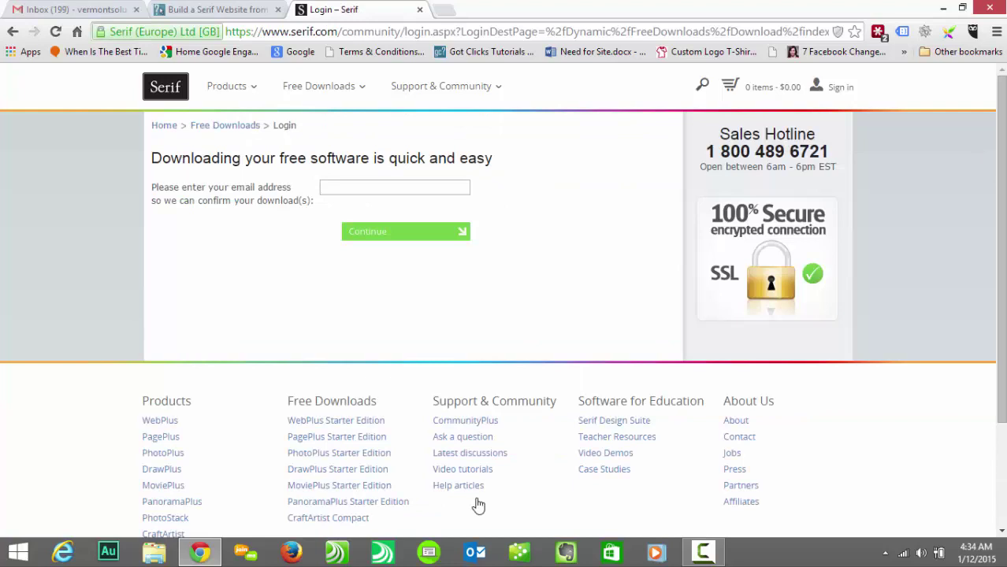
{"action": "left_click", "coordinate": [387, 234]}
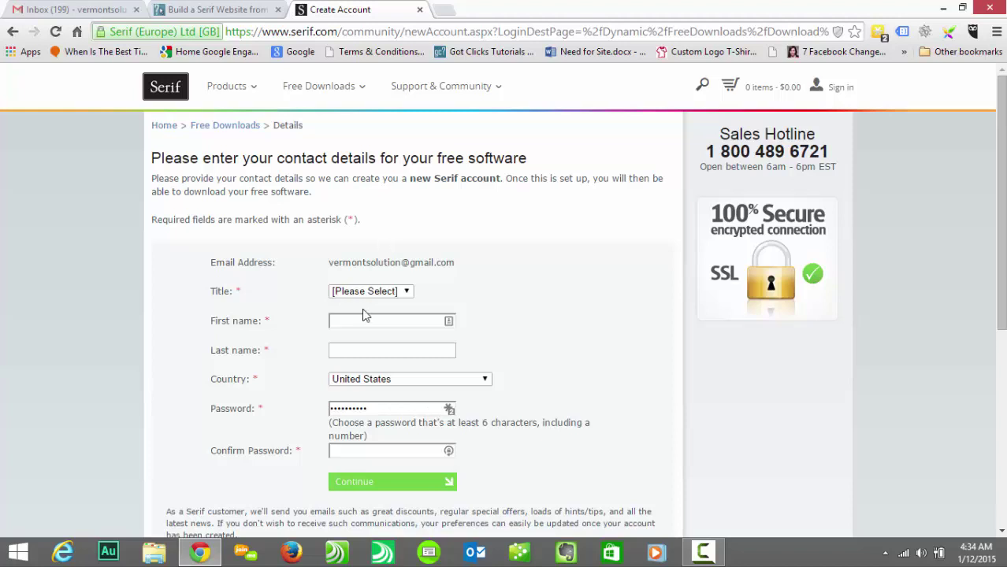
{"action": "left_click", "coordinate": [369, 481]}
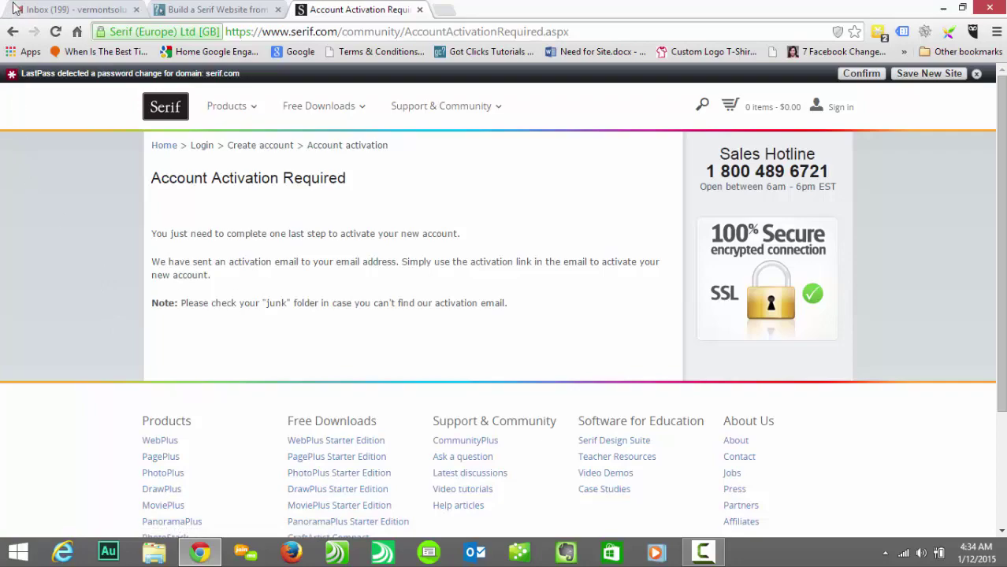
{"action": "left_click", "coordinate": [45, 9]}
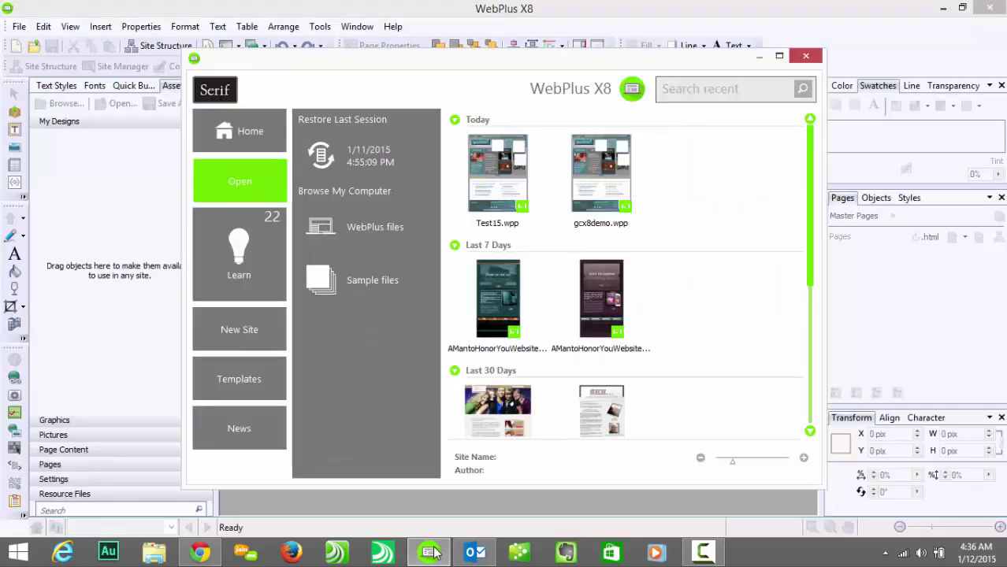
Step: Browse the startup assistant's Open and Home and Learn pages, ending on the New Site form (960x1000, 1 page)
{"action": "left_click", "coordinate": [238, 126]}
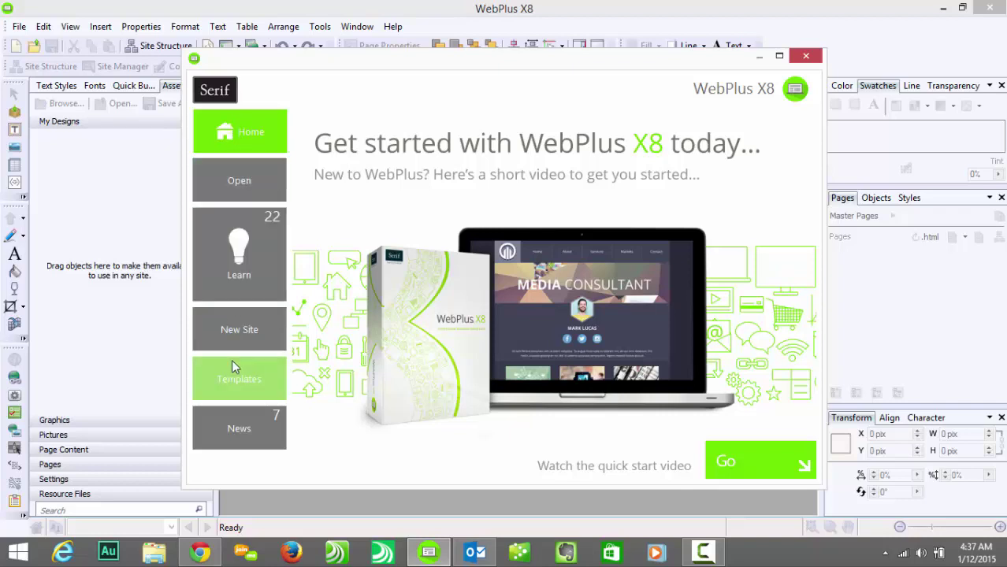
{"action": "left_click", "coordinate": [231, 180]}
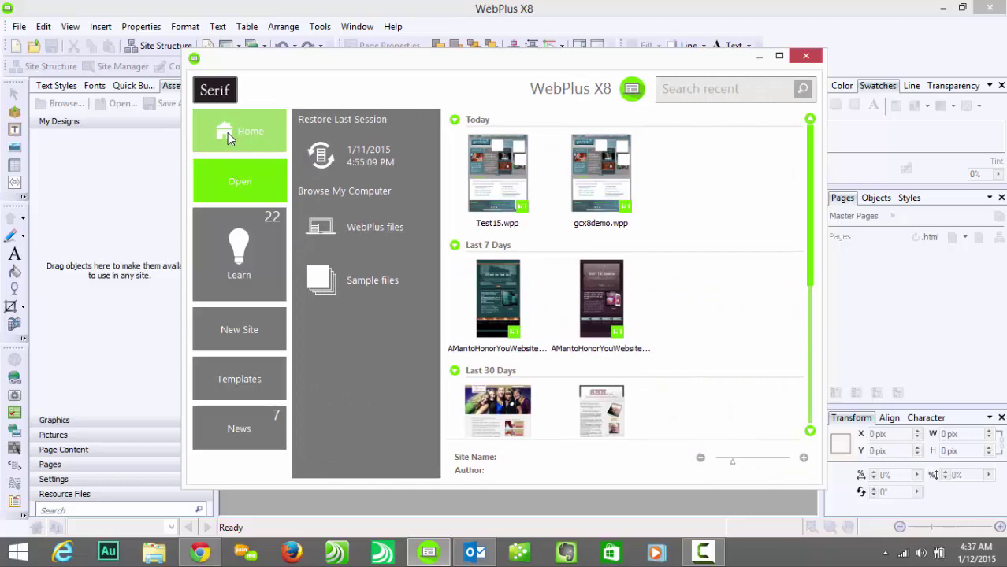
{"action": "left_click", "coordinate": [227, 133]}
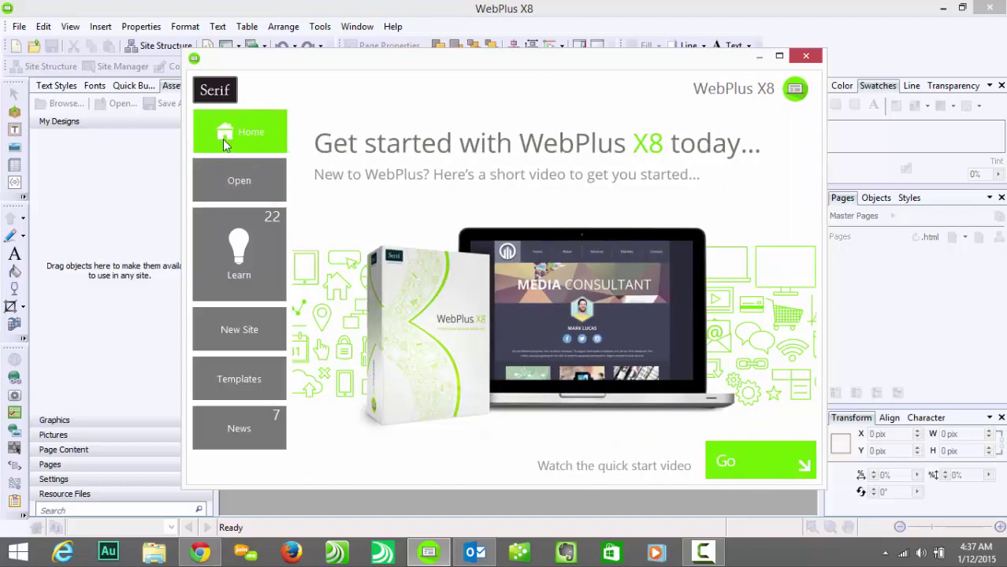
{"action": "left_click", "coordinate": [232, 249]}
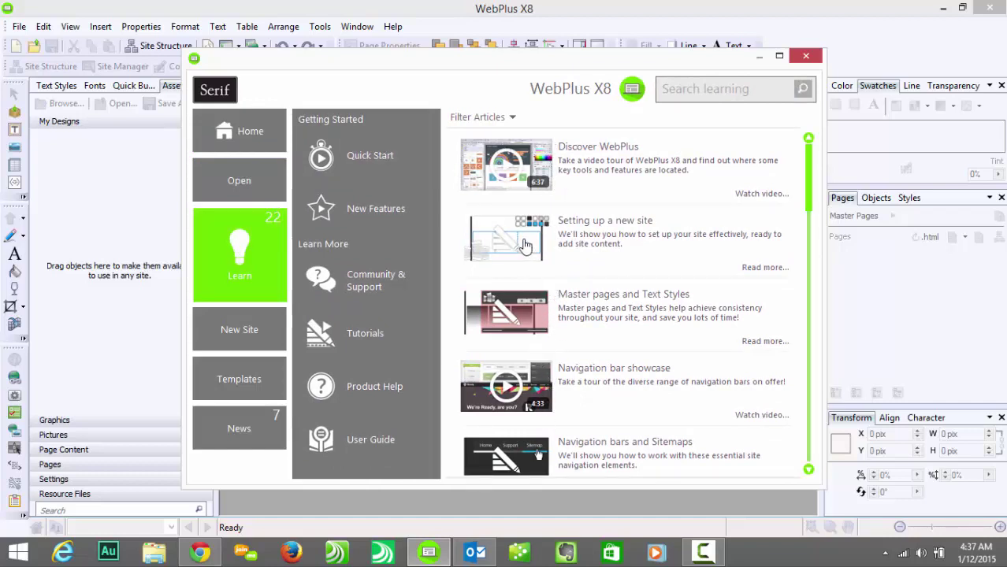
{"action": "left_click", "coordinate": [228, 338]}
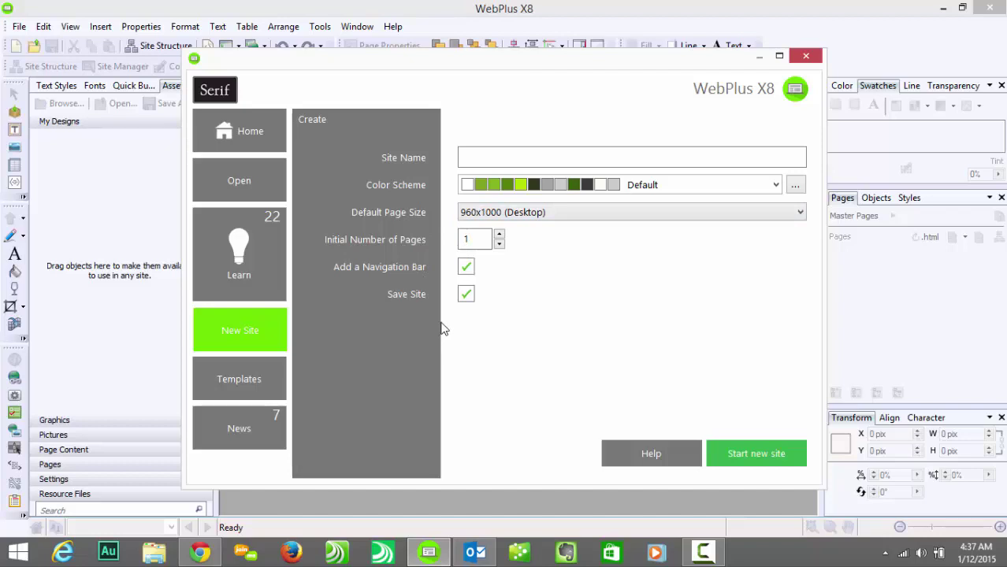
Step: Look through the Templates list and the Serif news feed, then go back to Get started
{"action": "left_click", "coordinate": [253, 379]}
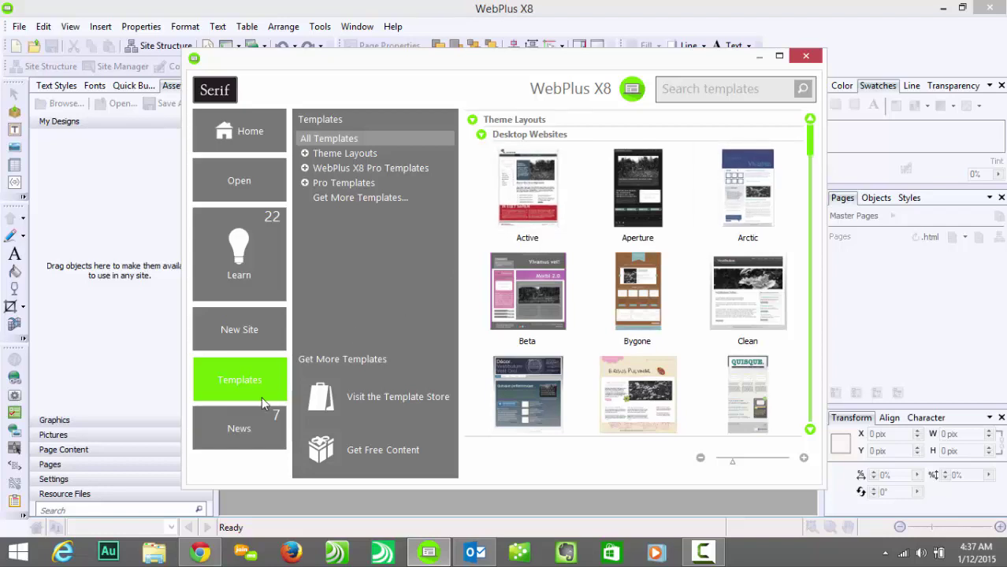
{"action": "left_click", "coordinate": [244, 435]}
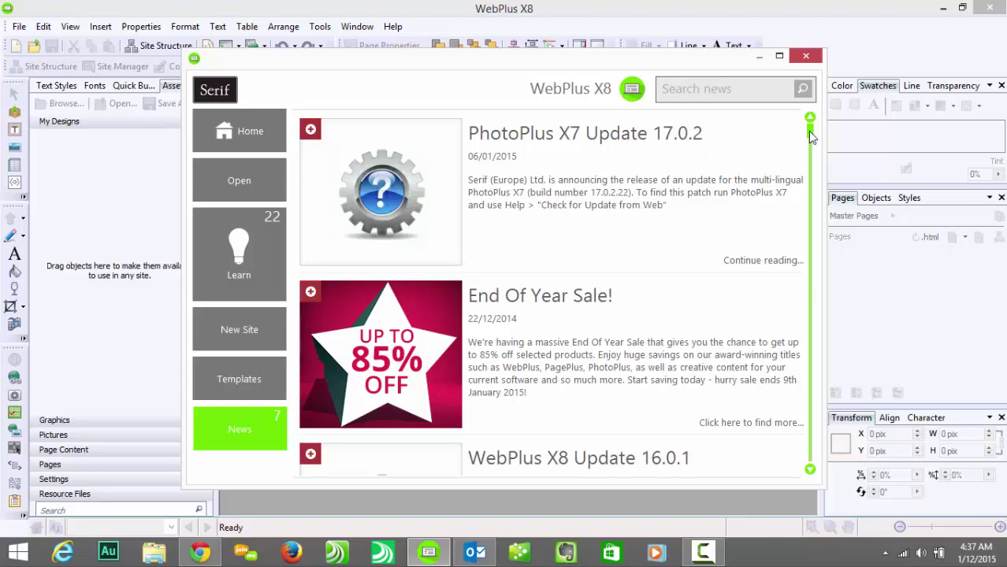
{"action": "left_click_drag", "start_coordinate": [811, 135], "coordinate": [812, 134]}
{"action": "left_click", "coordinate": [251, 134]}
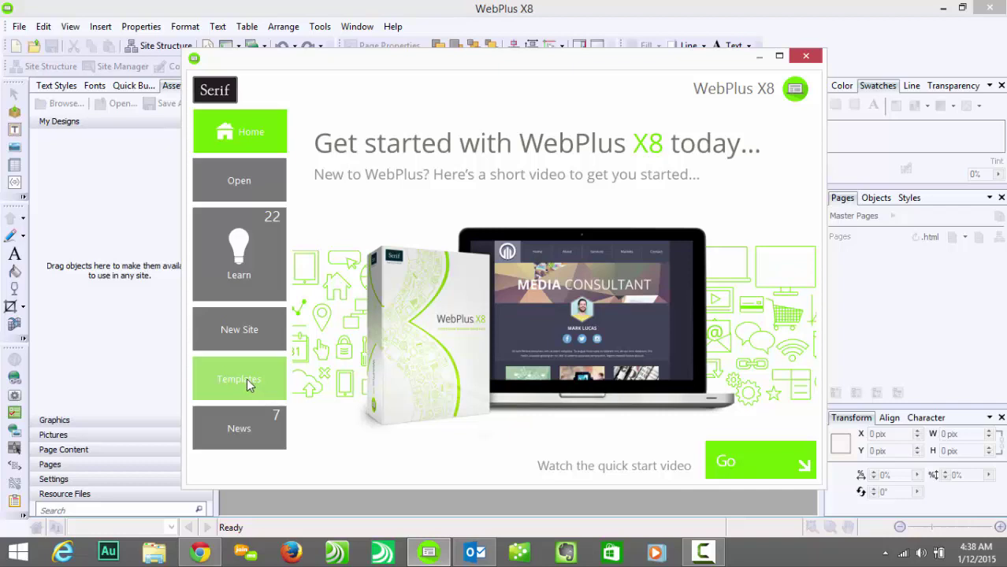
Step: Build Site2 from the Glitch template in Ribbon 02 with index, aboutus and gallery pages
{"action": "left_click", "coordinate": [247, 378]}
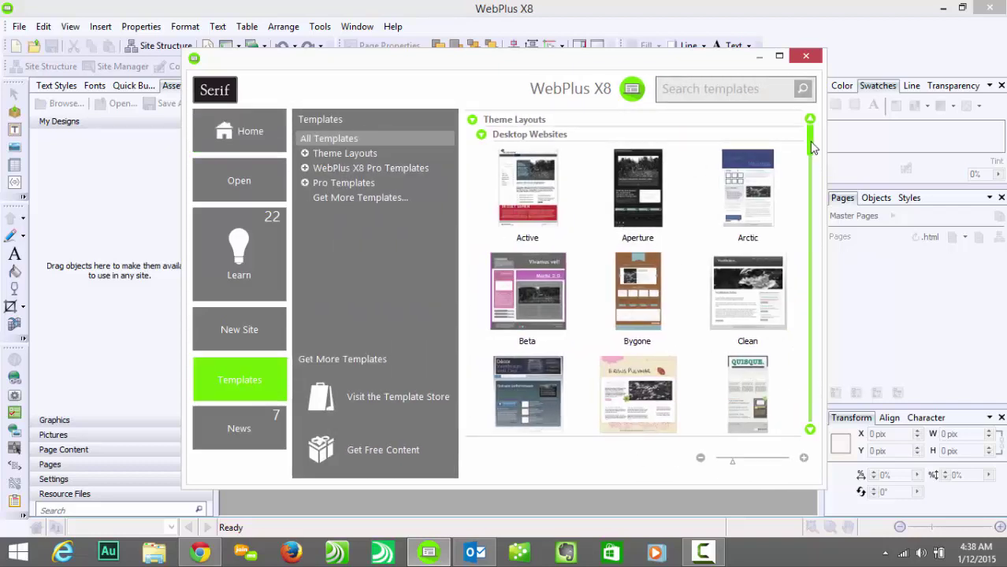
{"action": "left_click_drag", "start_coordinate": [812, 149], "coordinate": [812, 181]}
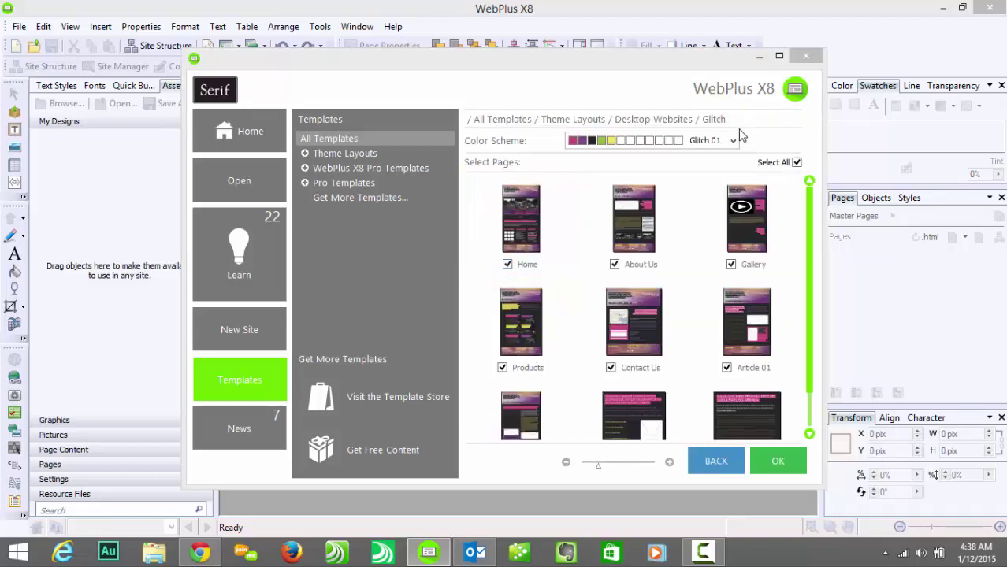
{"action": "left_click", "coordinate": [733, 140]}
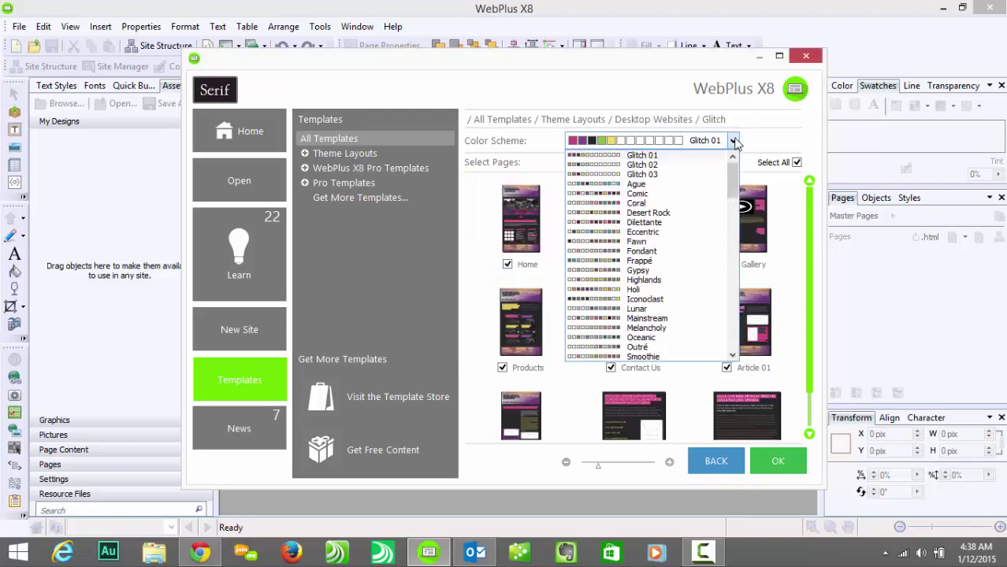
{"action": "left_click_drag", "start_coordinate": [733, 187], "coordinate": [718, 303]}
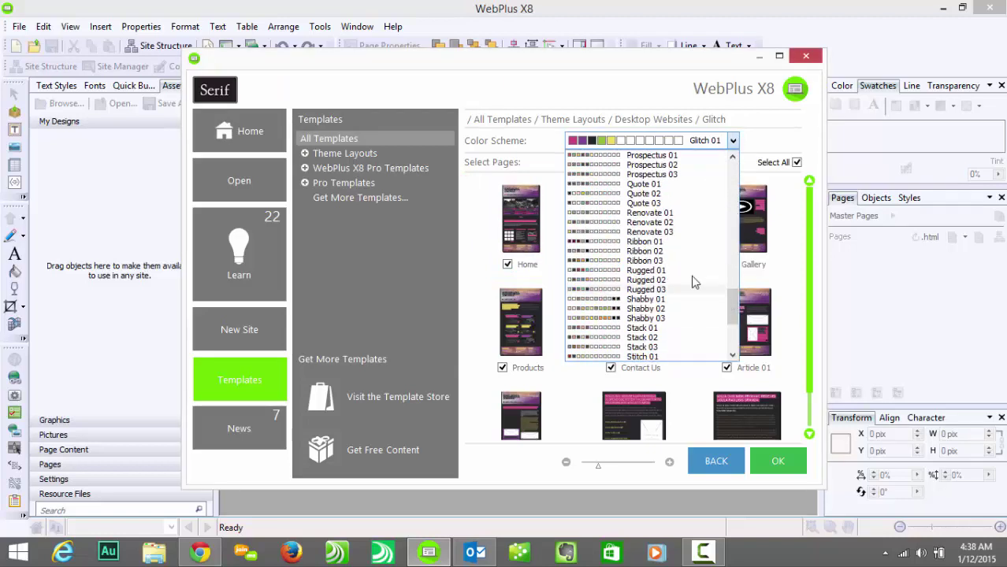
{"action": "left_click", "coordinate": [644, 253]}
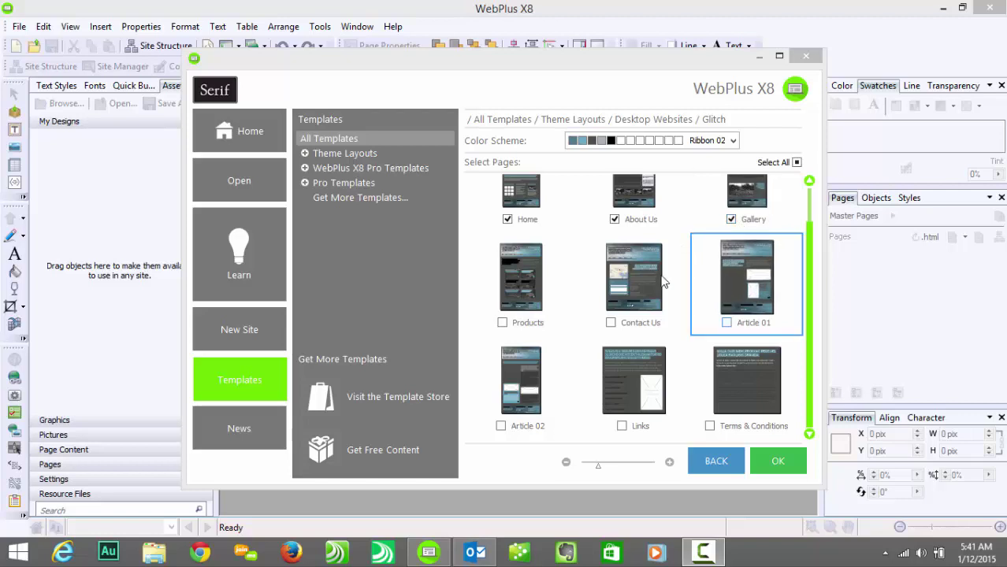
{"action": "left_click", "coordinate": [780, 459]}
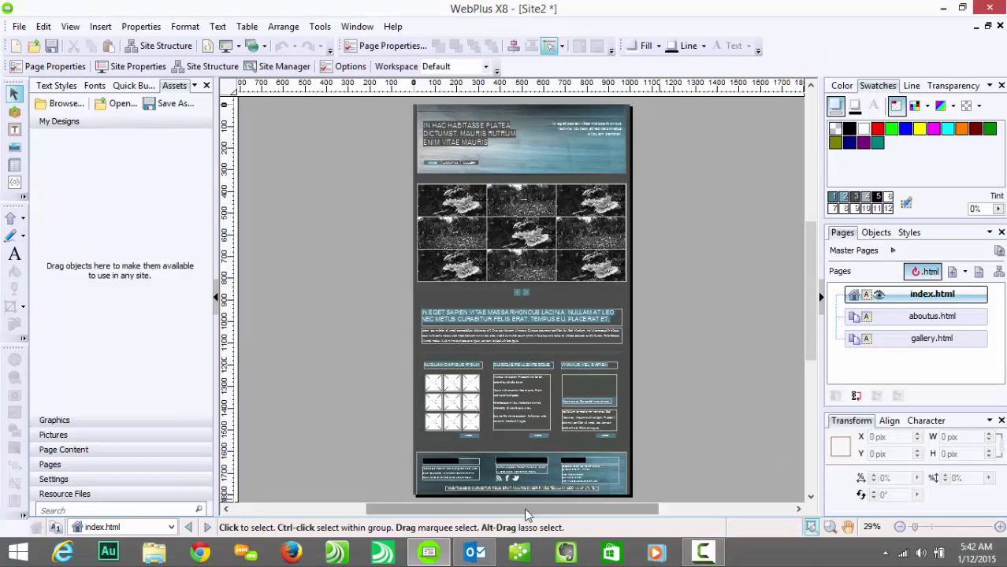
Step: Download the Care & Feeding PDF from gotclicks.biz, highlight its Pages section, and return to WebPlus
{"action": "left_click", "coordinate": [200, 554]}
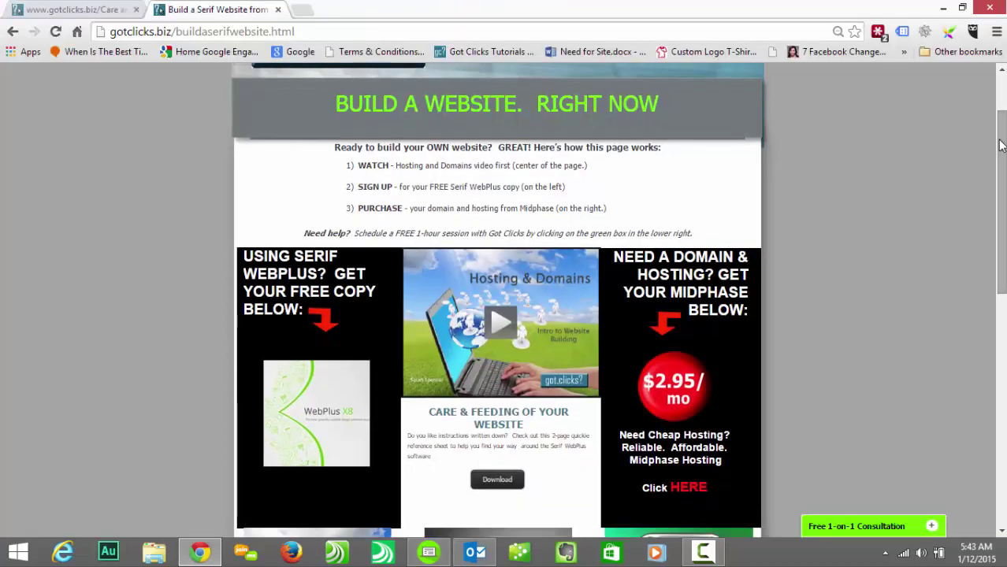
{"action": "left_click", "coordinate": [493, 481]}
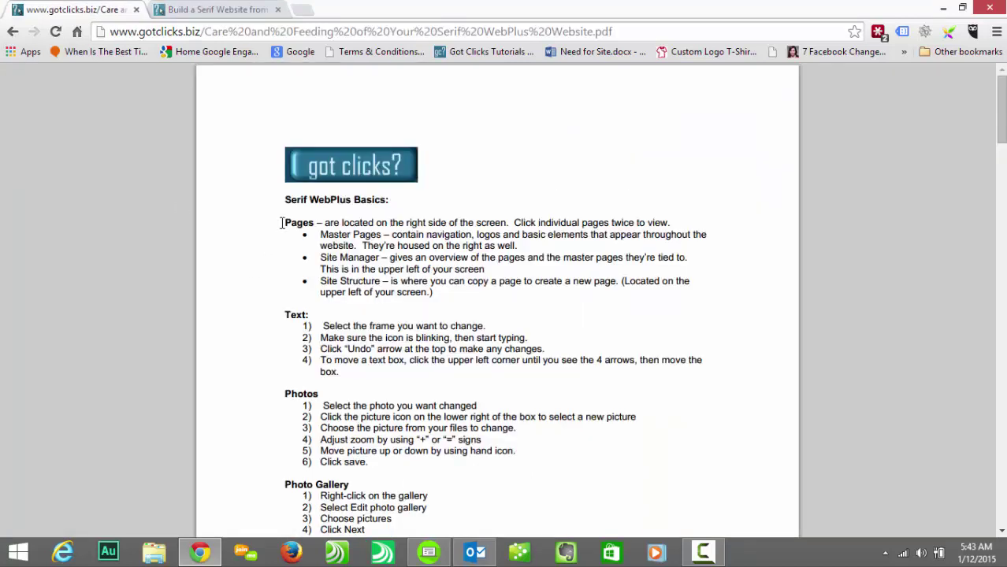
{"action": "left_click_drag", "start_coordinate": [285, 222], "coordinate": [450, 283]}
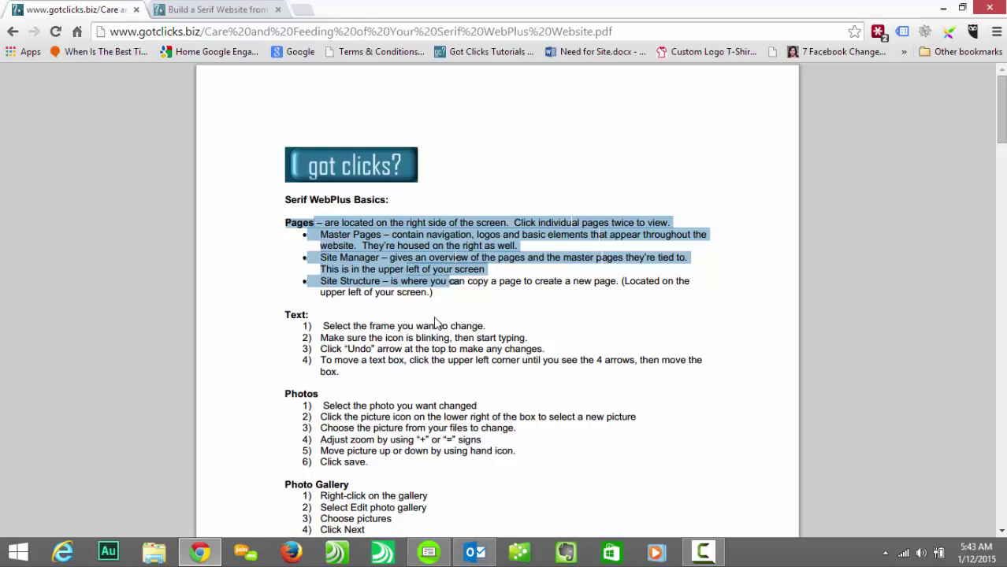
{"action": "left_click", "coordinate": [429, 552]}
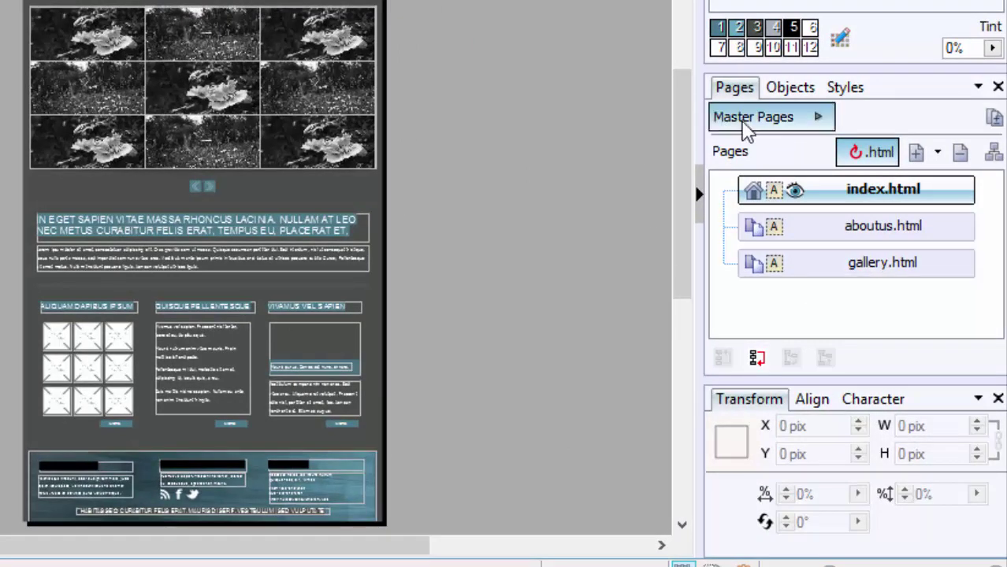
Step: Expand Master Pages, view Master A, then go back to index.html
{"action": "left_click", "coordinate": [739, 123]}
{"action": "double_click", "coordinate": [748, 166]}
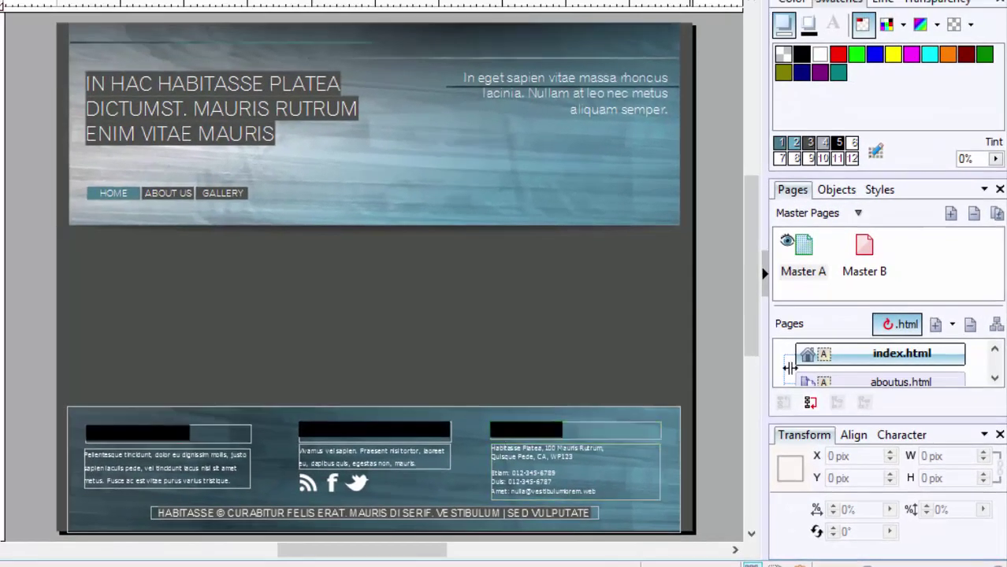
{"action": "double_click", "coordinate": [881, 357]}
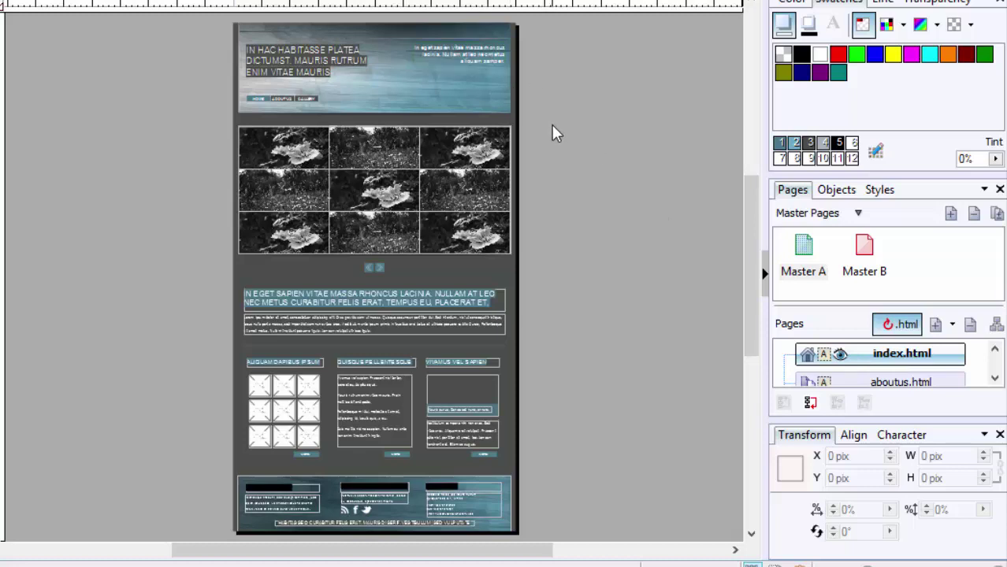
Step: Marquee-select the footer block on index.html, then deselect it
{"action": "left_click_drag", "start_coordinate": [552, 125], "coordinate": [162, 24]}
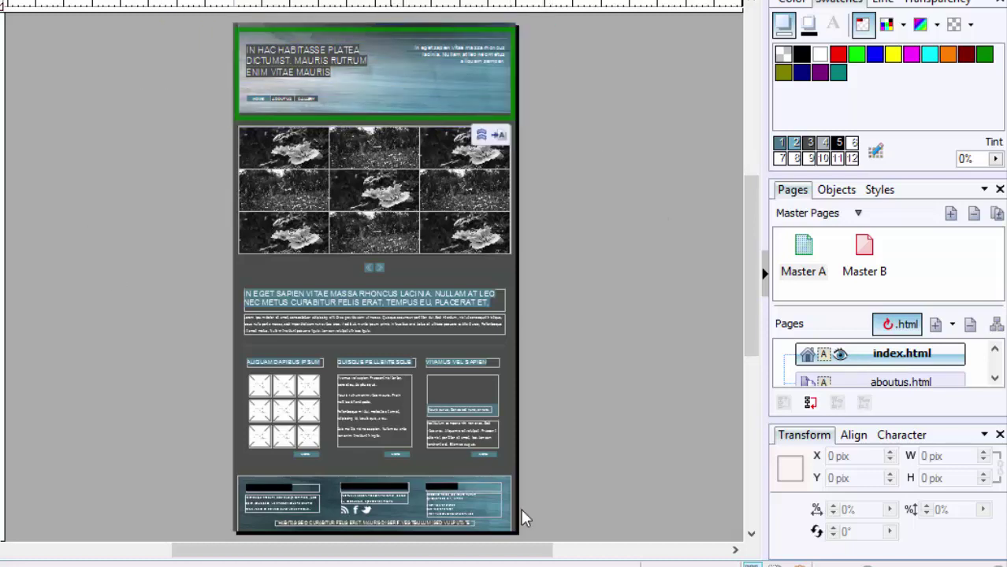
{"action": "left_click_drag", "start_coordinate": [562, 536], "coordinate": [221, 470]}
{"action": "left_click", "coordinate": [558, 338]}
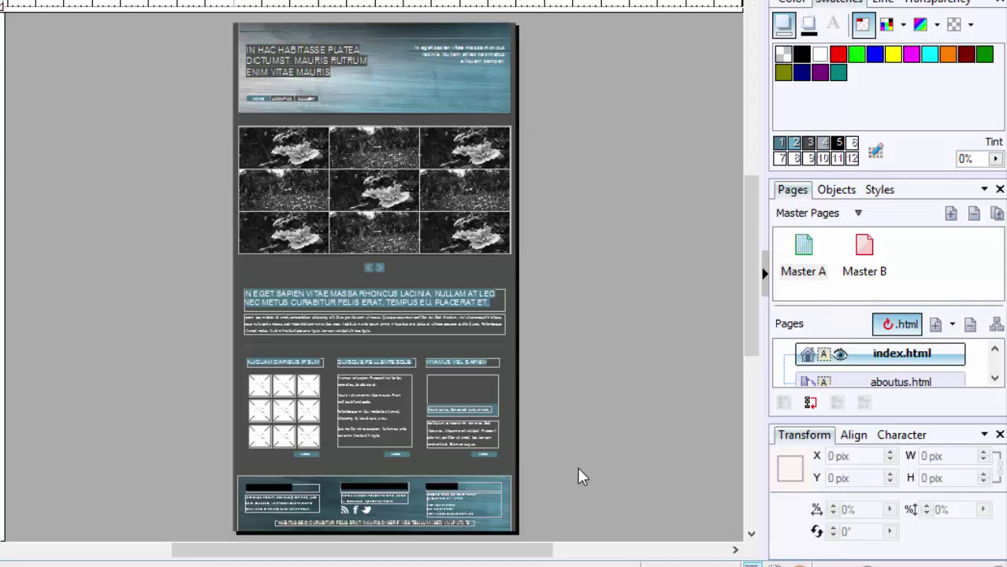
Step: Group the three image-grid and text columns on index.html and delete the group
{"action": "left_click_drag", "start_coordinate": [573, 477], "coordinate": [153, 353]}
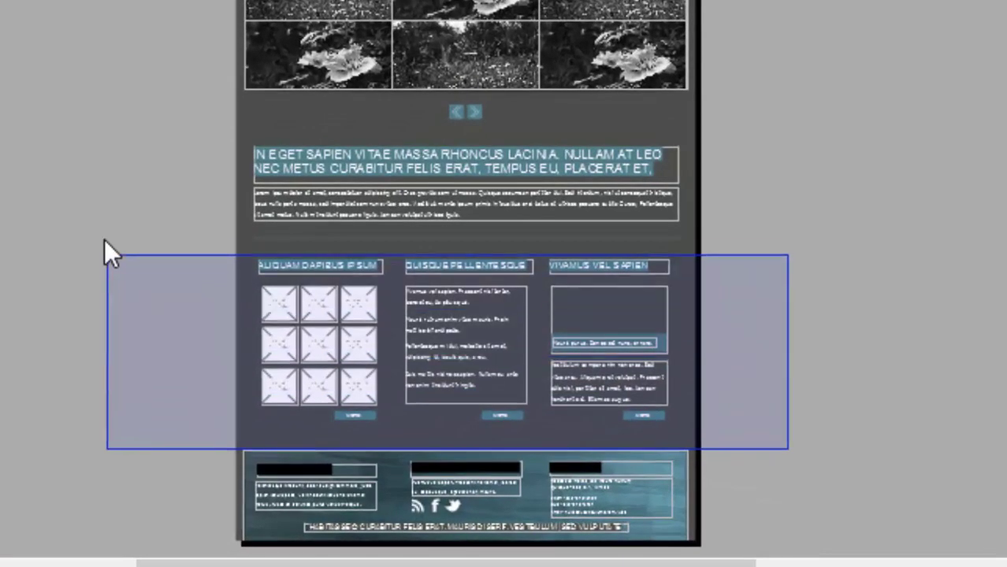
{"action": "left_click_drag", "start_coordinate": [104, 238], "coordinate": [104, 243]}
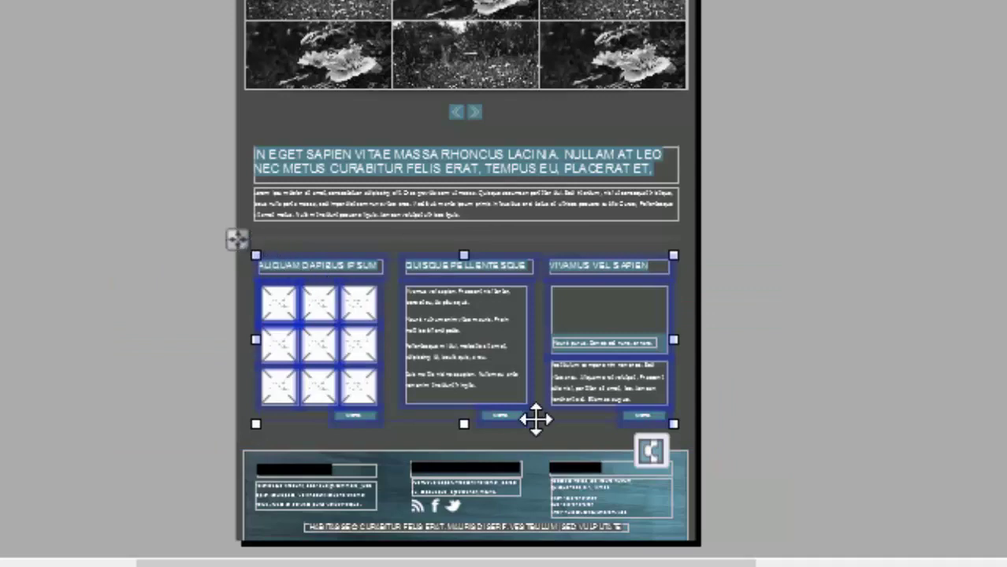
{"action": "left_click", "coordinate": [651, 449]}
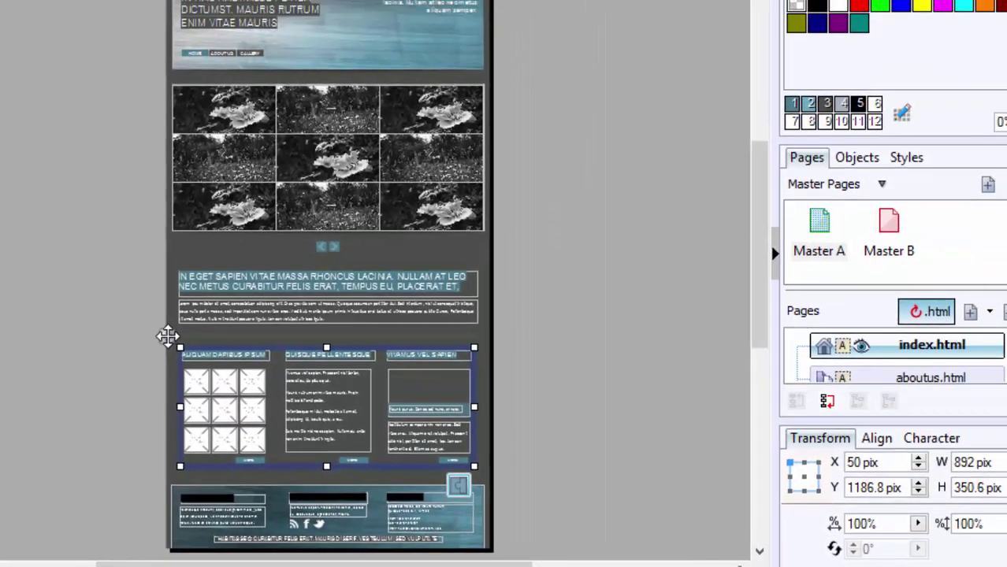
{"action": "left_click_drag", "start_coordinate": [168, 337], "coordinate": [527, 290]}
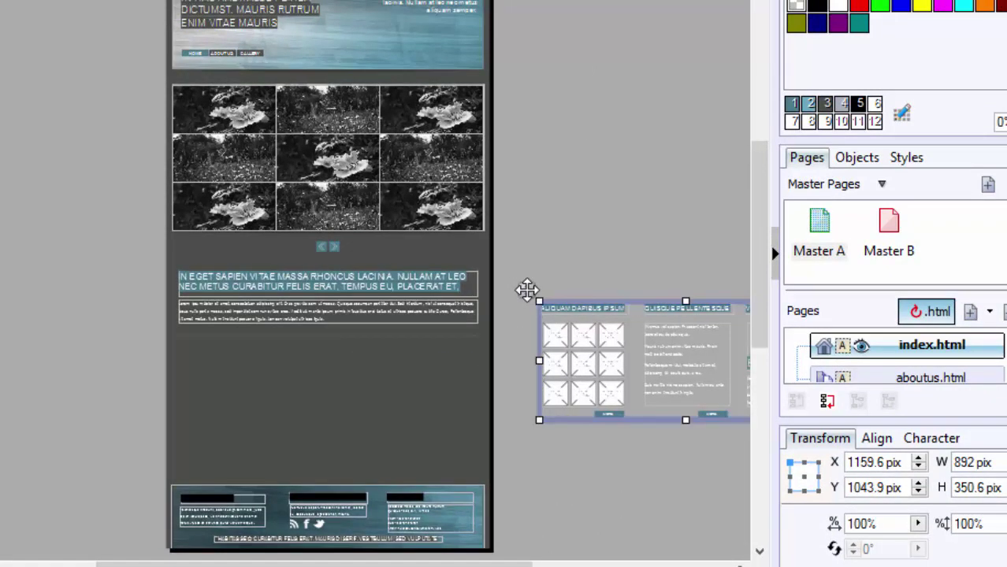
{"action": "key", "text": "Delete"}
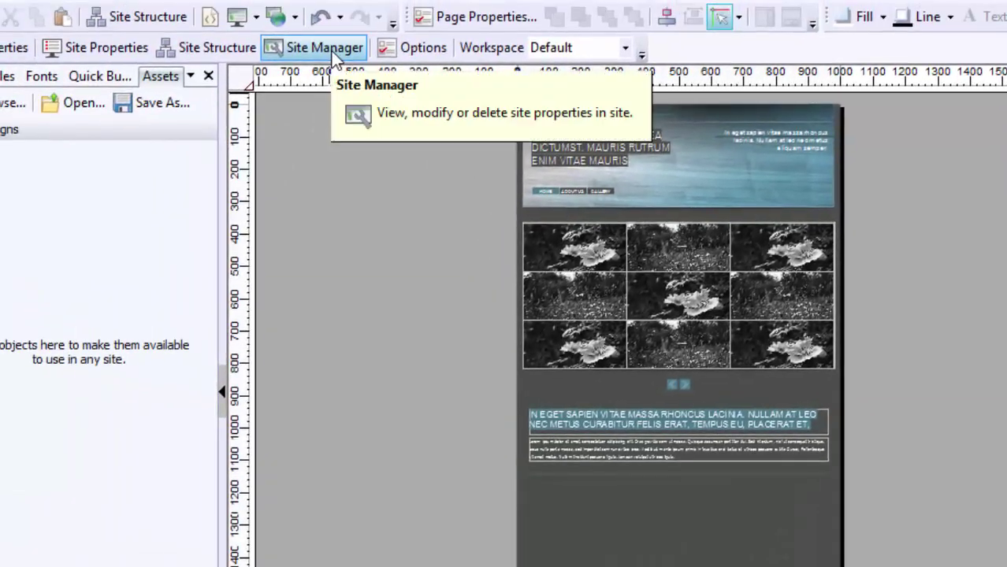
Step: In Site Manager, change index.html's Height (pix) value from 1800 to 1500
{"action": "left_click", "coordinate": [325, 48]}
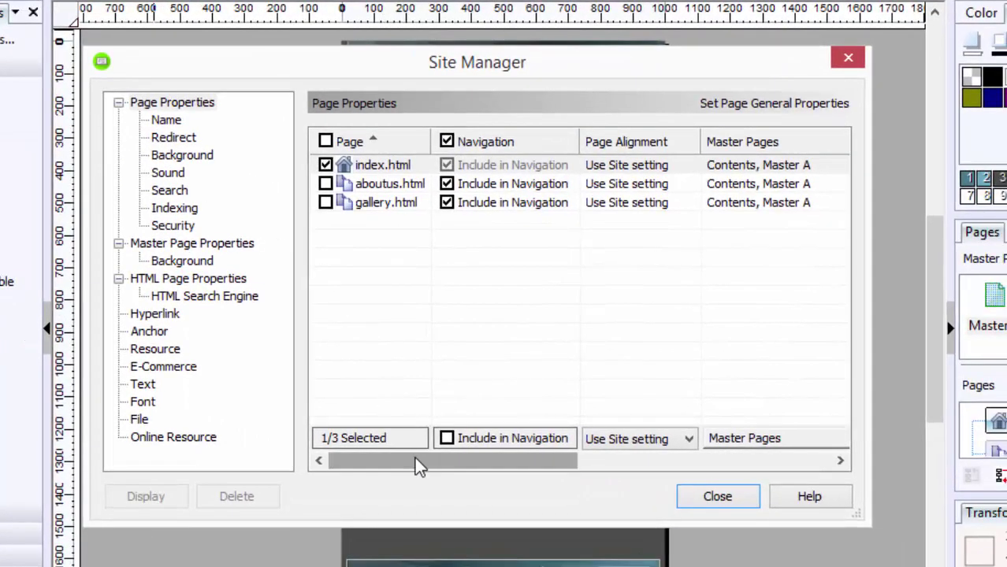
{"action": "left_click_drag", "start_coordinate": [419, 464], "coordinate": [468, 468]}
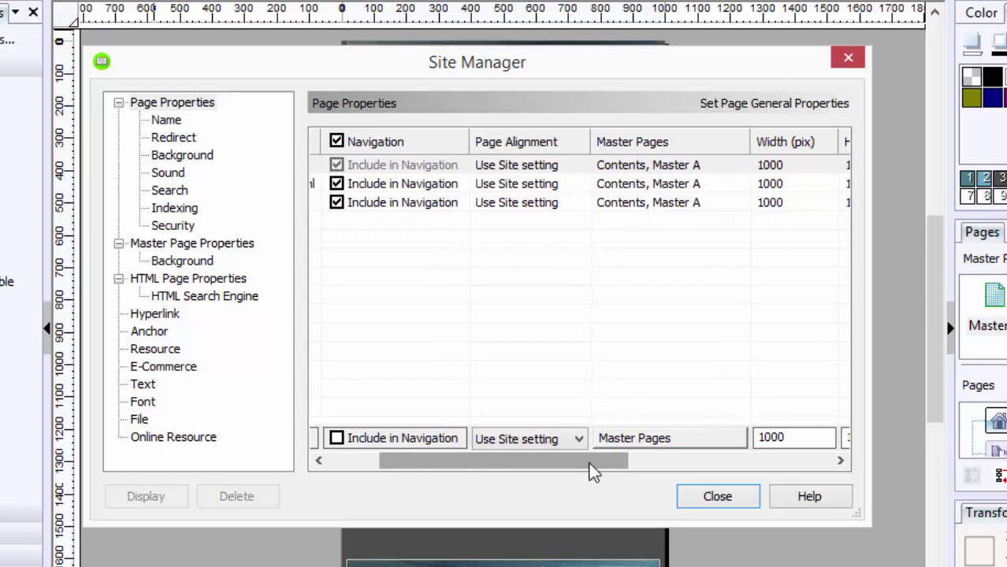
{"action": "left_click_drag", "start_coordinate": [593, 471], "coordinate": [642, 477]}
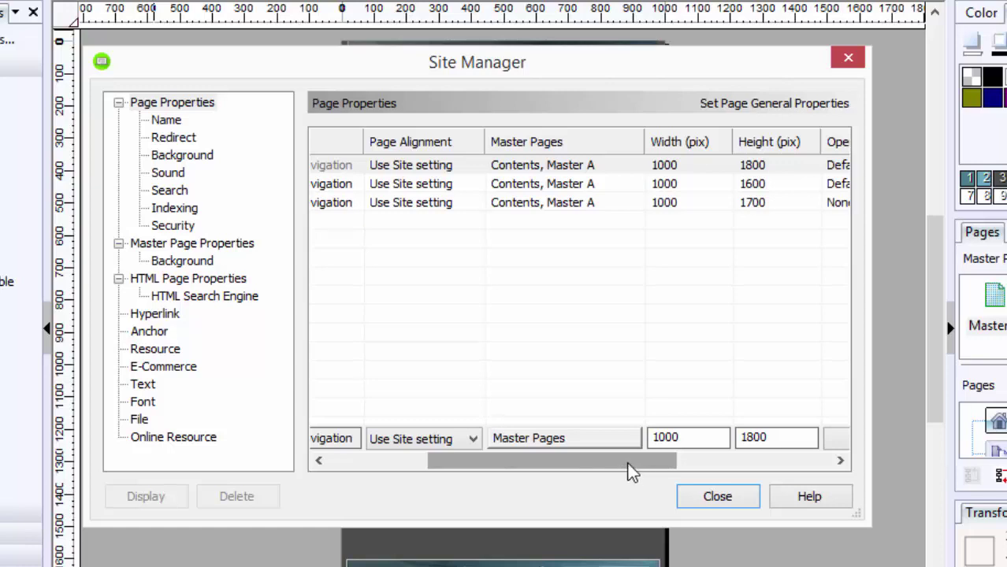
{"action": "left_click_drag", "start_coordinate": [601, 471], "coordinate": [503, 468]}
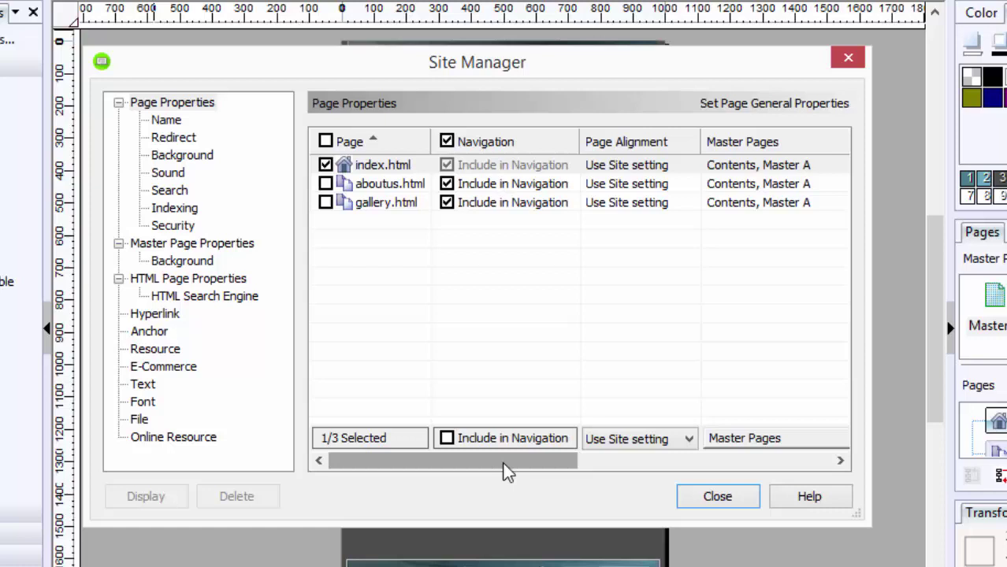
{"action": "left_click_drag", "start_coordinate": [506, 470], "coordinate": [725, 472]}
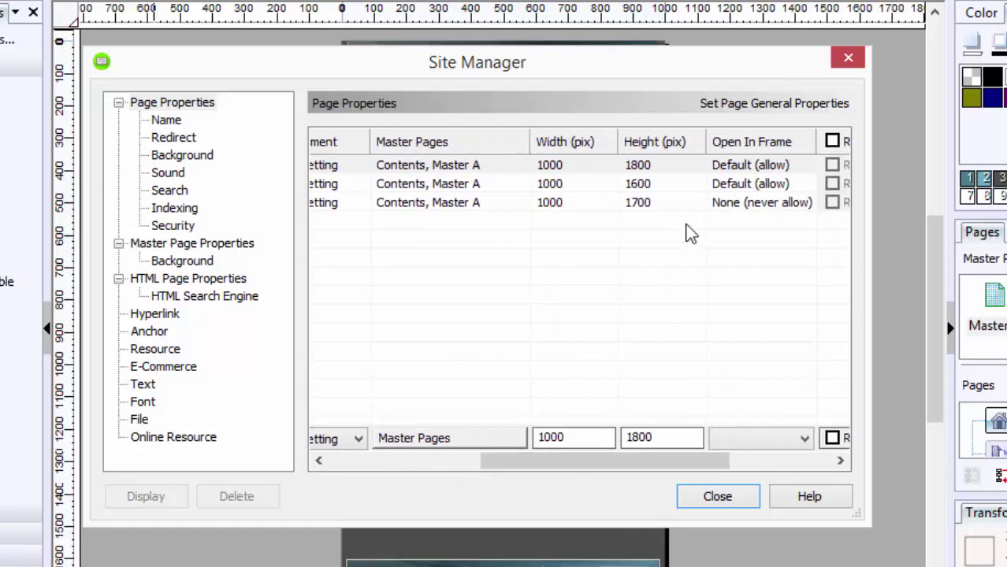
{"action": "left_click", "coordinate": [664, 165]}
{"action": "type", "text": "1500"}
{"action": "key", "text": "Return"}
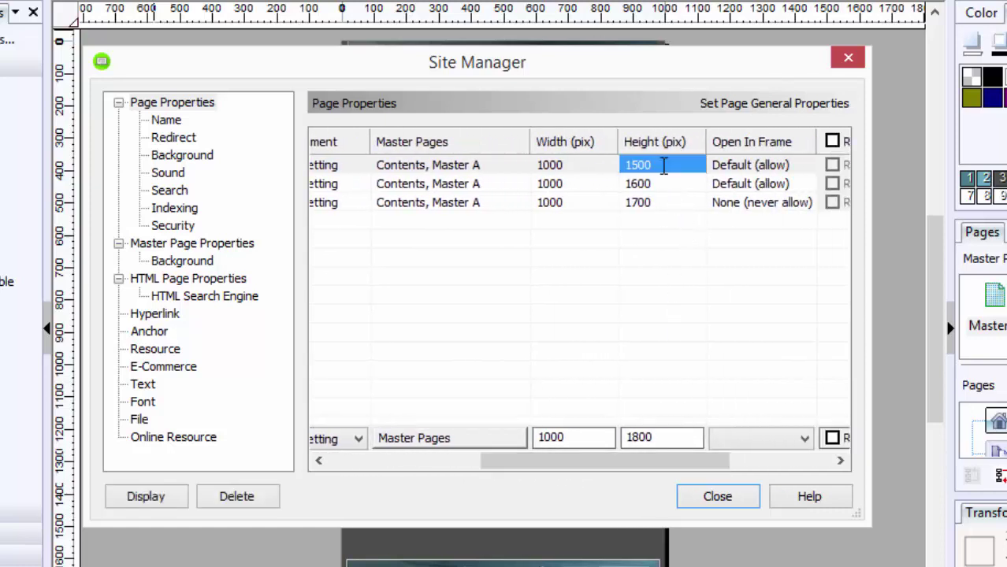
{"action": "left_click", "coordinate": [718, 497]}
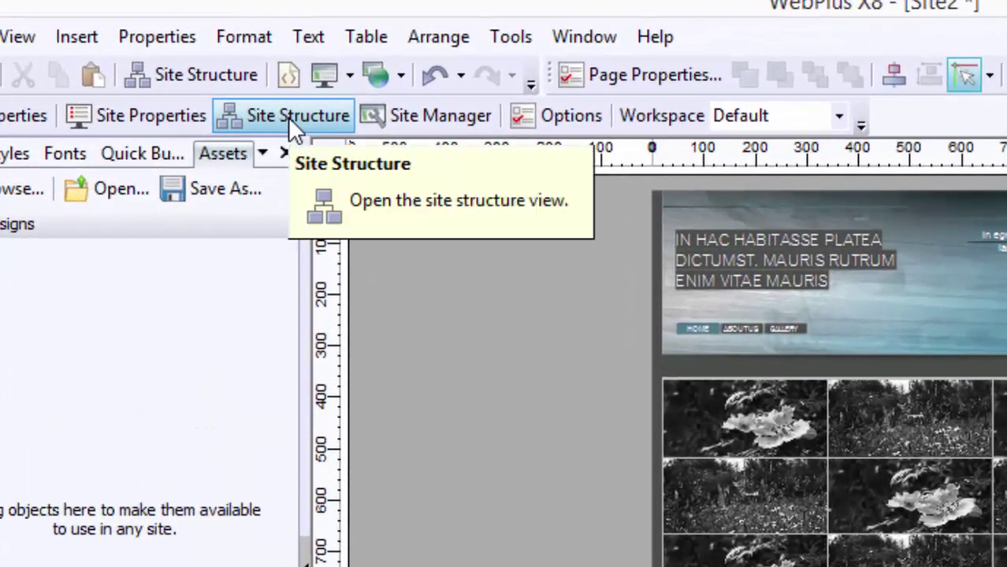
Step: Give aboutus.html the search description 'How websites find you' and keywords 'websites, serif webplus, got clicks'
{"action": "left_click", "coordinate": [164, 65]}
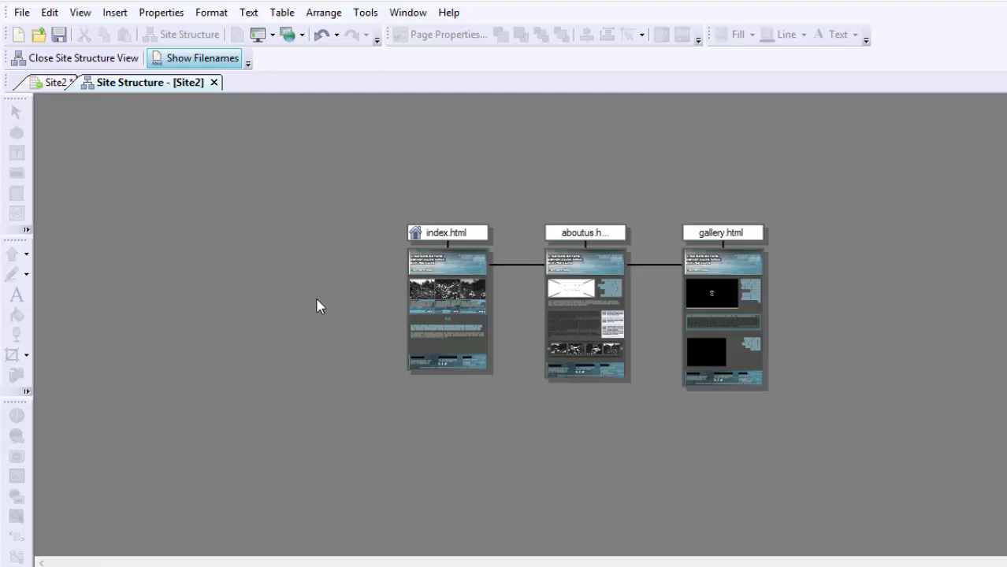
{"action": "left_click", "coordinate": [580, 296]}
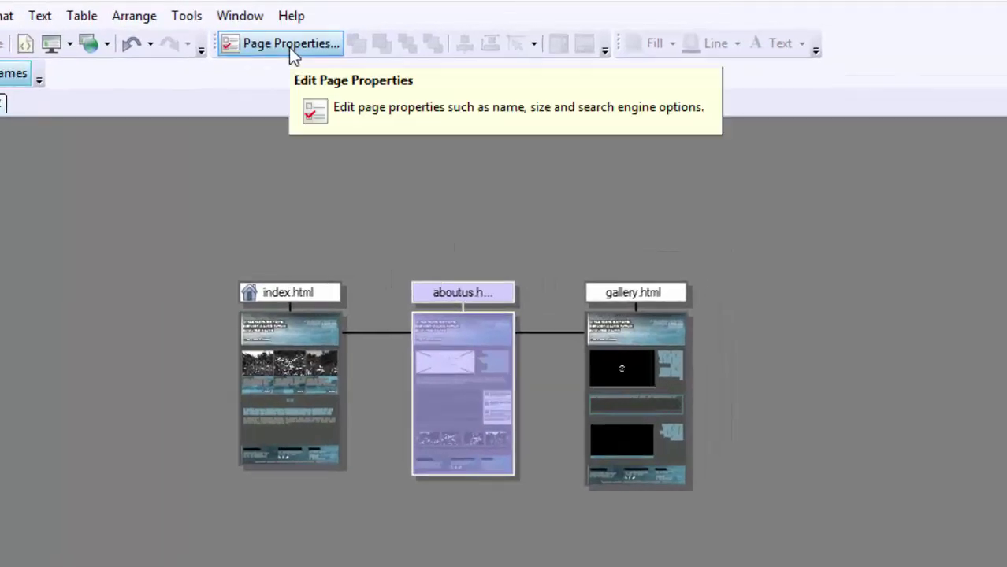
{"action": "left_click", "coordinate": [289, 46]}
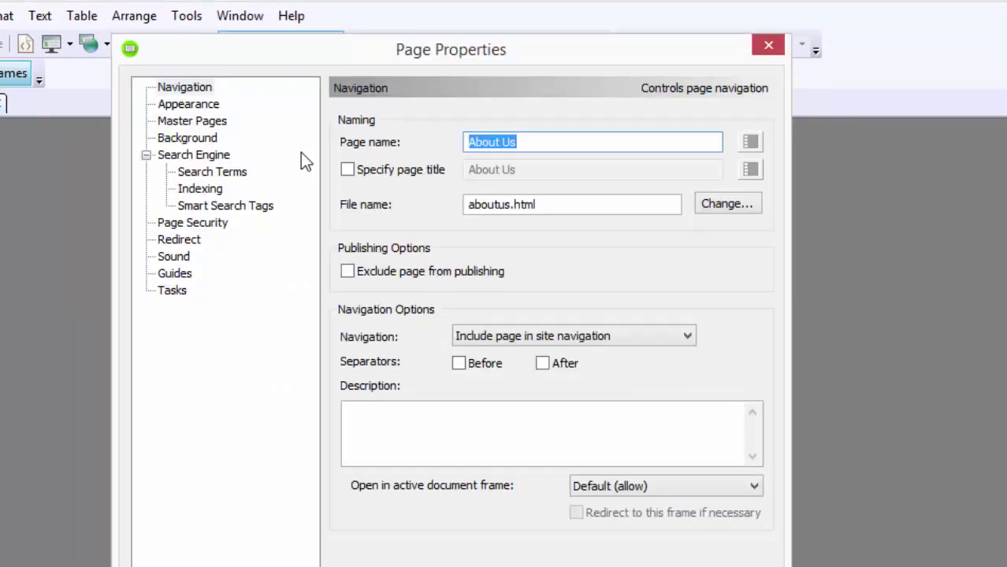
{"action": "left_click", "coordinate": [206, 171]}
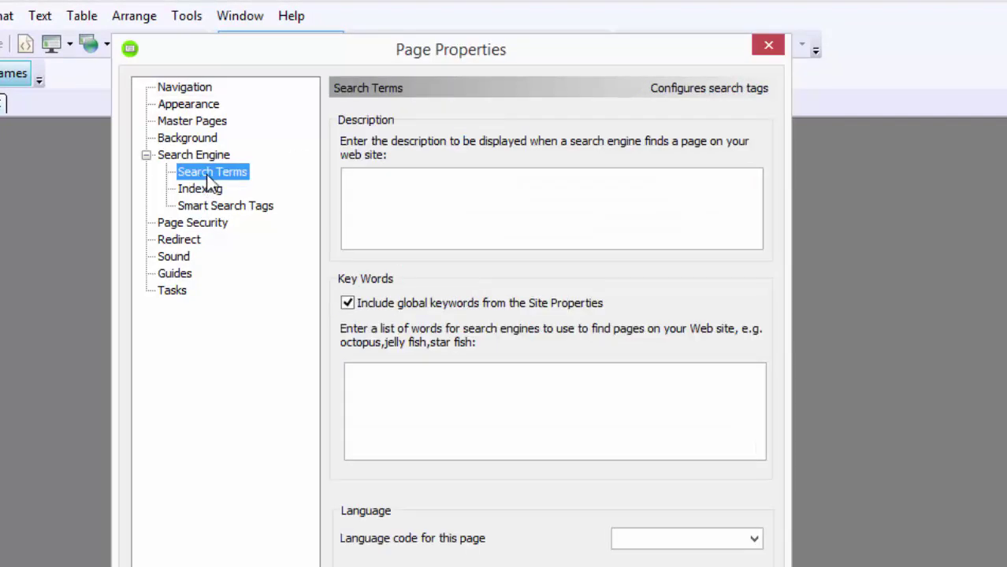
{"action": "left_click", "coordinate": [356, 174]}
{"action": "type", "text": "How web"}
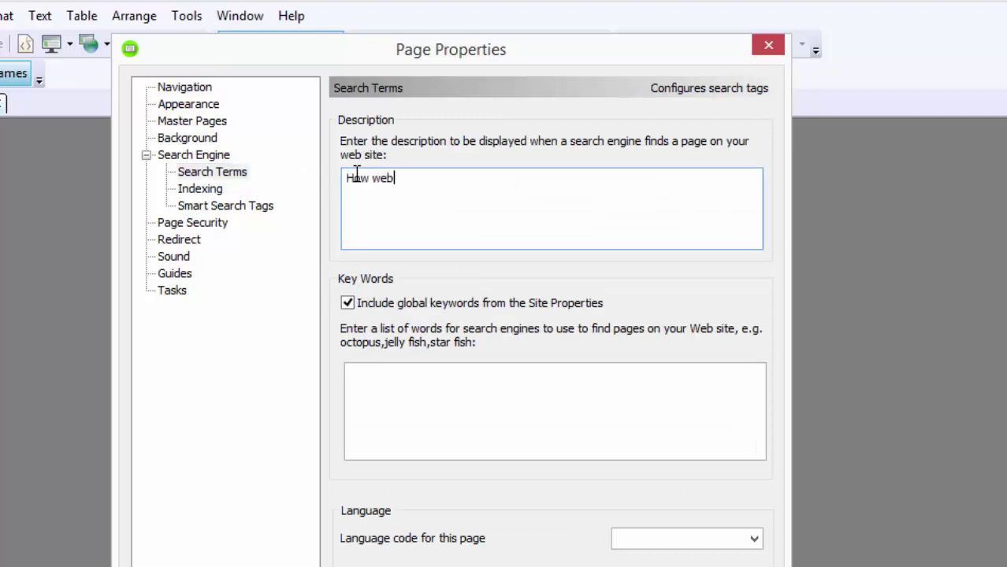
{"action": "type", "text": "sites find you is by putting this information in."}
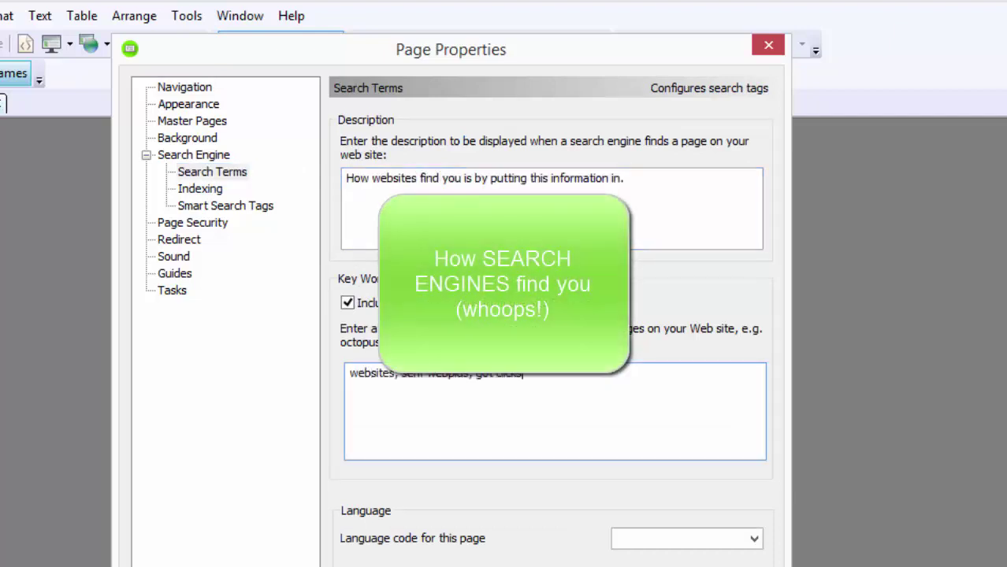
{"action": "left_click_drag", "start_coordinate": [643, 187], "coordinate": [303, 225]}
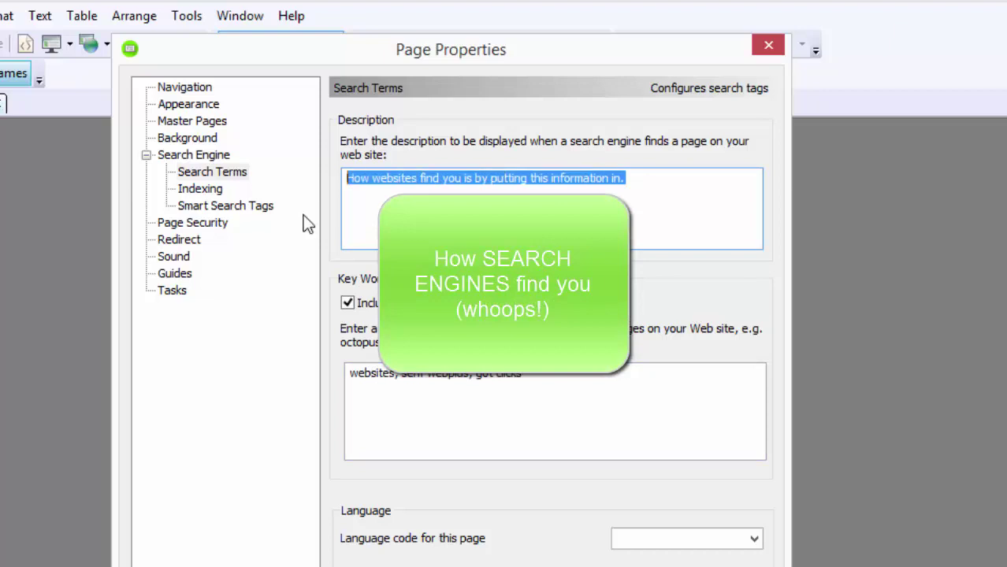
{"action": "left_click_drag", "start_coordinate": [540, 375], "coordinate": [319, 370]}
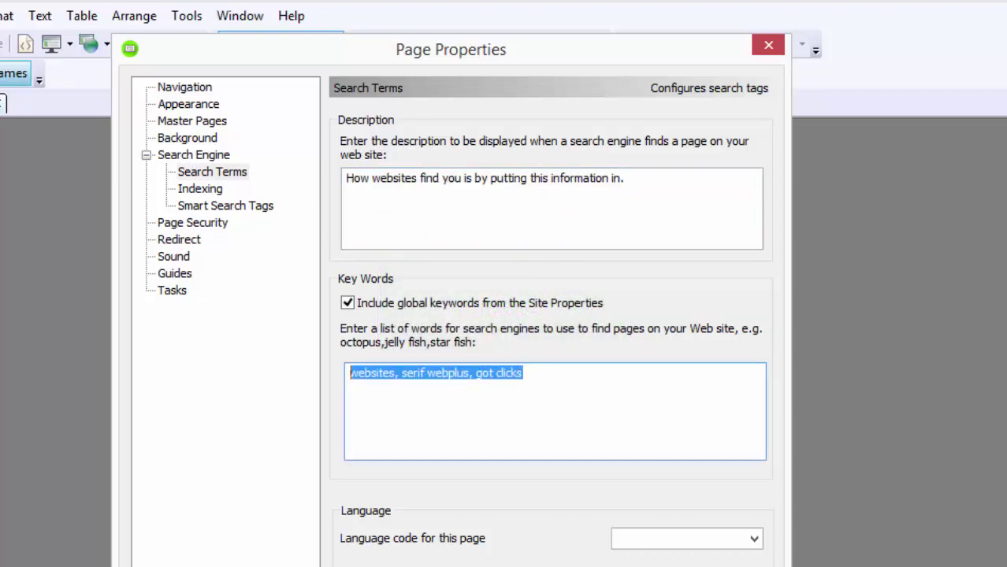
{"action": "key", "text": "Return"}
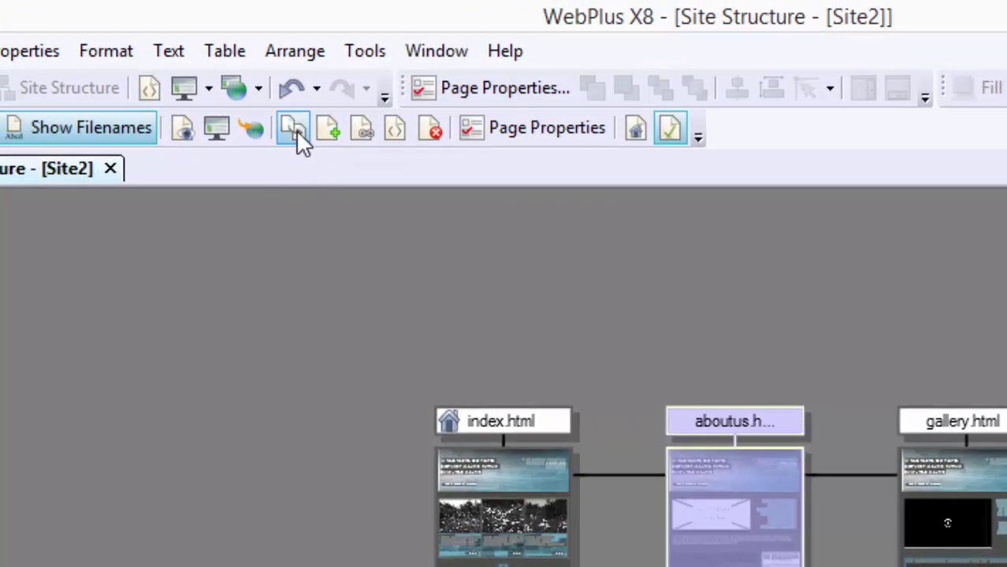
Step: Clone the About Us page as 'Contact Us' with file name contactus.html, kept in site navigation
{"action": "left_click", "coordinate": [295, 129]}
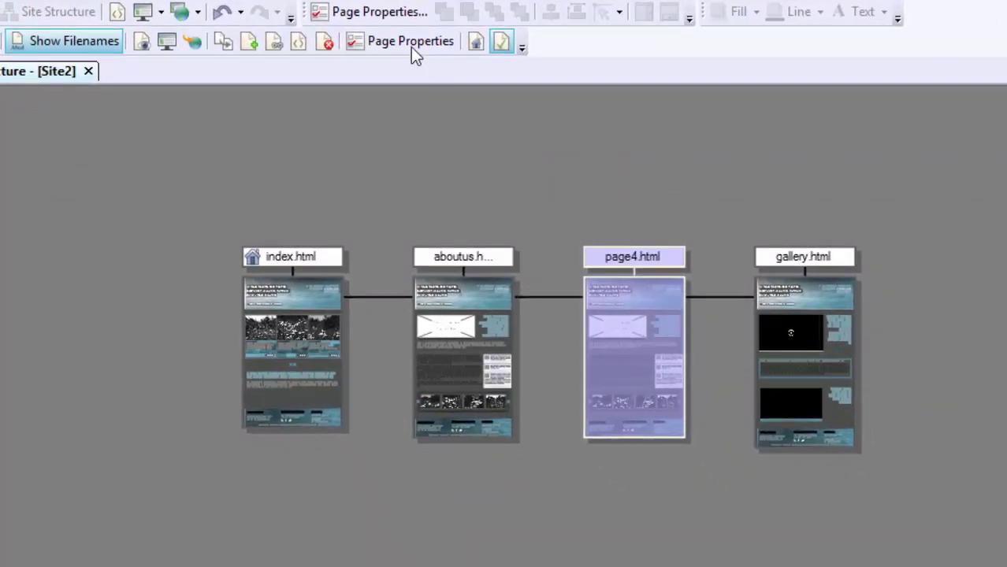
{"action": "left_click", "coordinate": [408, 43]}
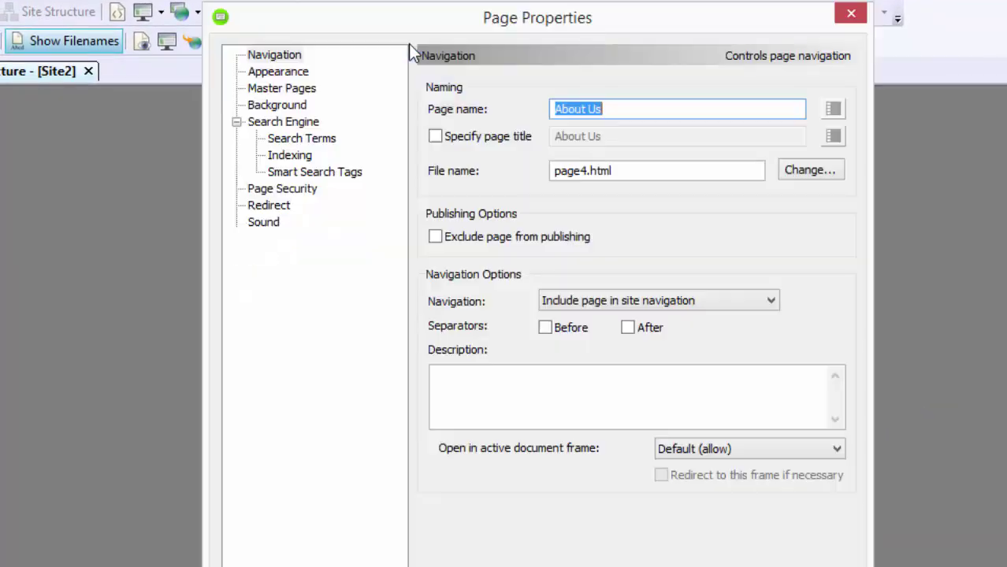
{"action": "type", "text": "Cont"}
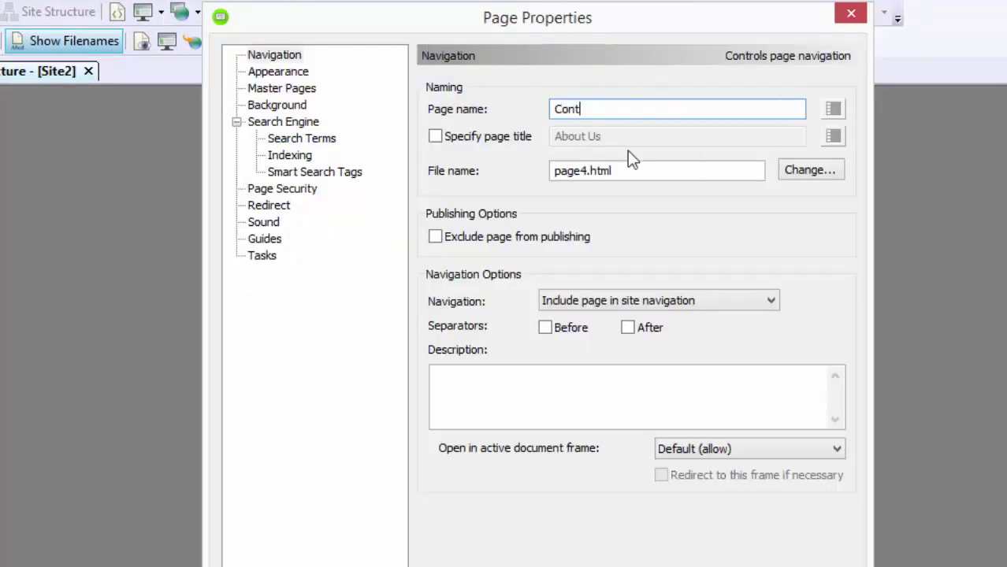
{"action": "type", "text": "act Us"}
{"action": "left_click_drag", "start_coordinate": [588, 170], "coordinate": [502, 175]}
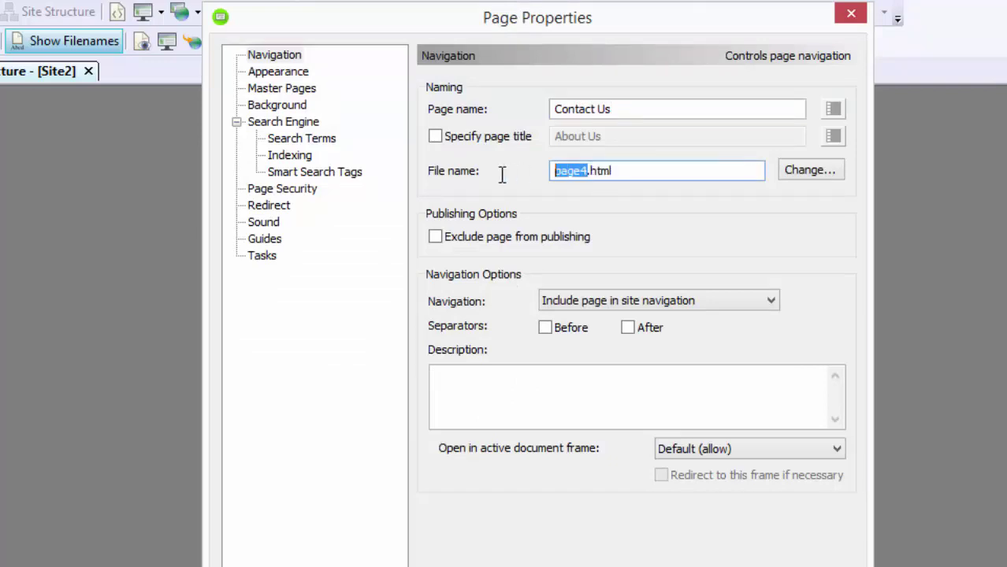
{"action": "type", "text": "contactus"}
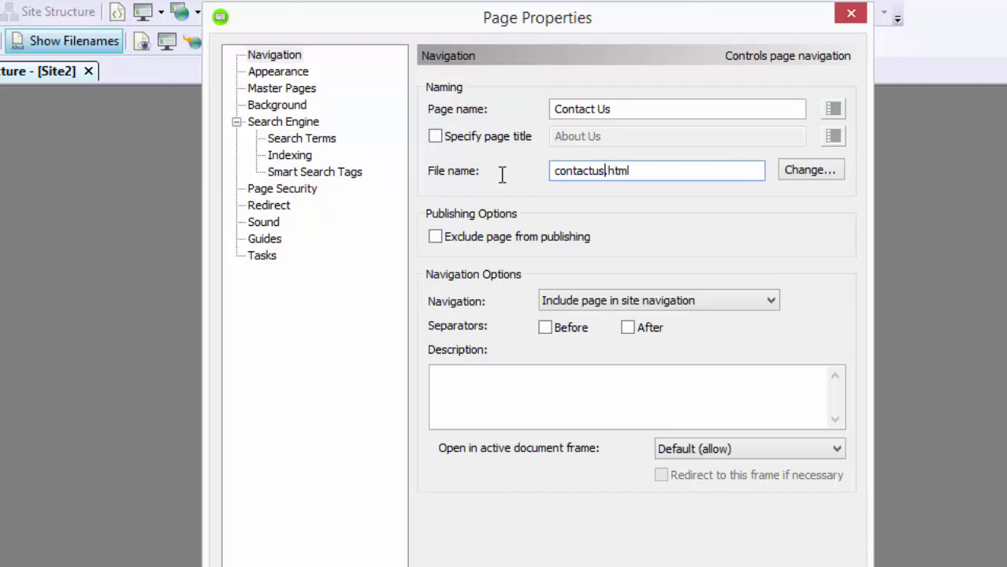
{"action": "left_click", "coordinate": [775, 305]}
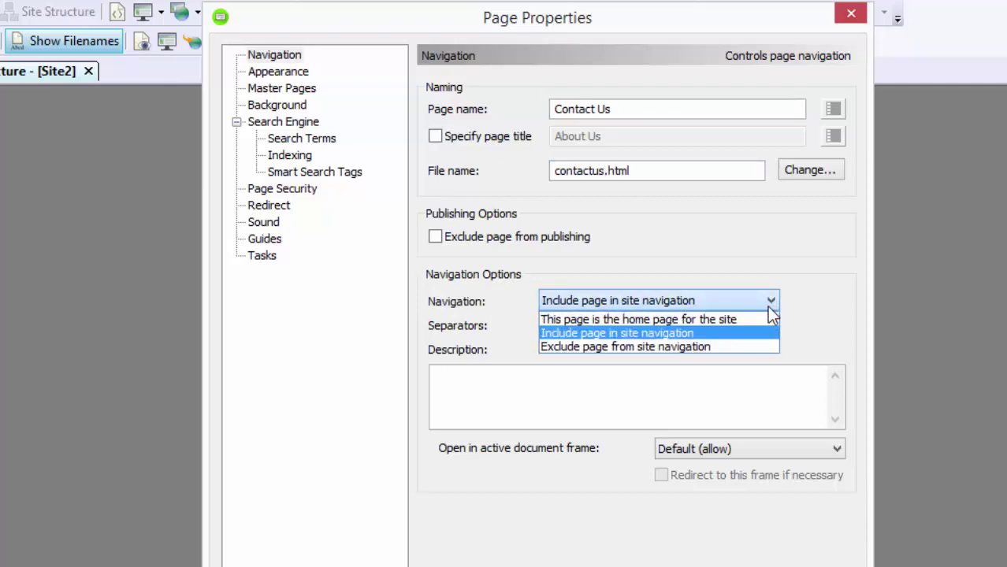
{"action": "left_click", "coordinate": [723, 338]}
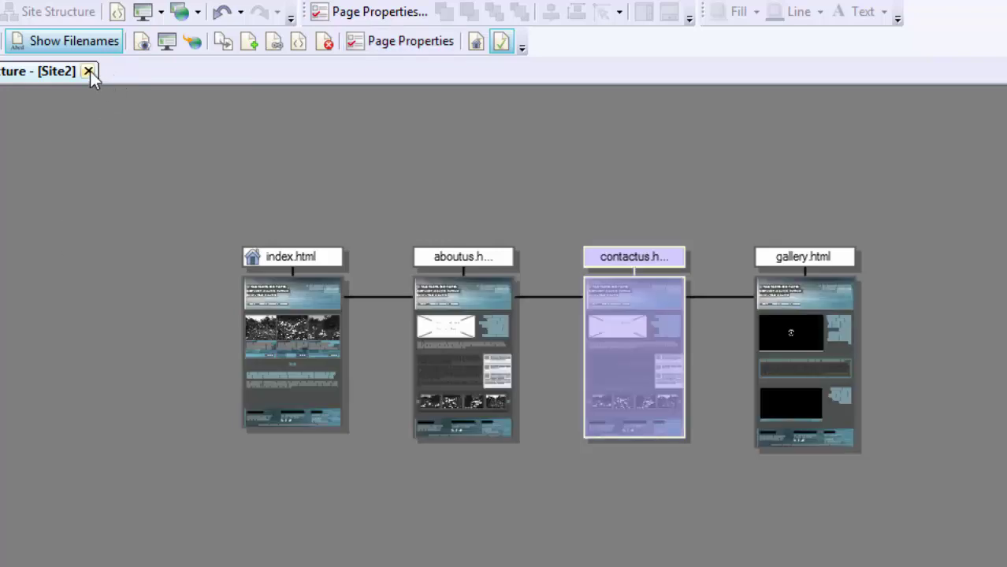
Step: Close the site map, collapse Master Pages, and zoom the page in then back to 35%
{"action": "left_click", "coordinate": [88, 71]}
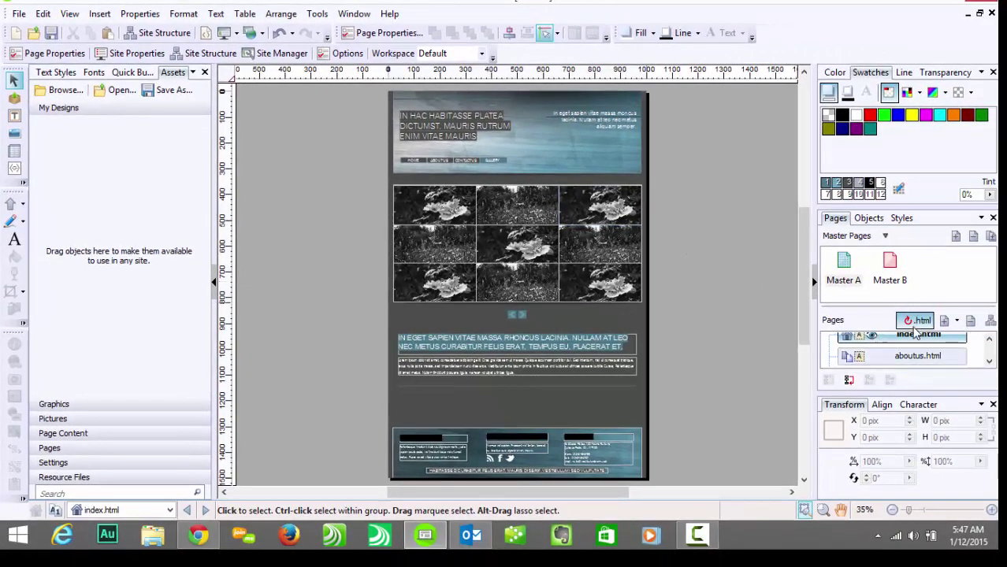
{"action": "left_click", "coordinate": [886, 242]}
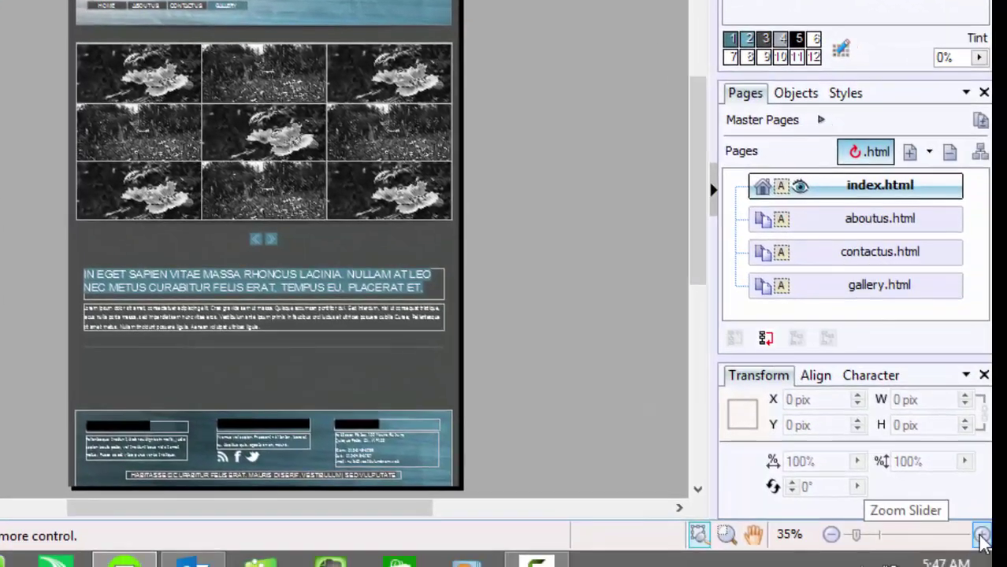
{"action": "left_click", "coordinate": [981, 541]}
{"action": "left_click", "coordinate": [981, 540]}
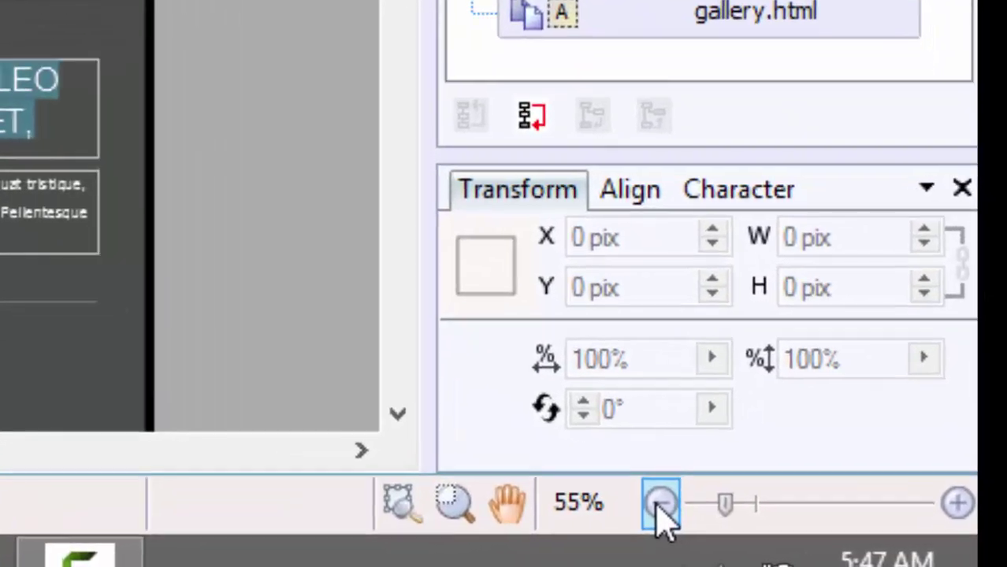
{"action": "left_click", "coordinate": [831, 536]}
{"action": "left_click", "coordinate": [660, 505]}
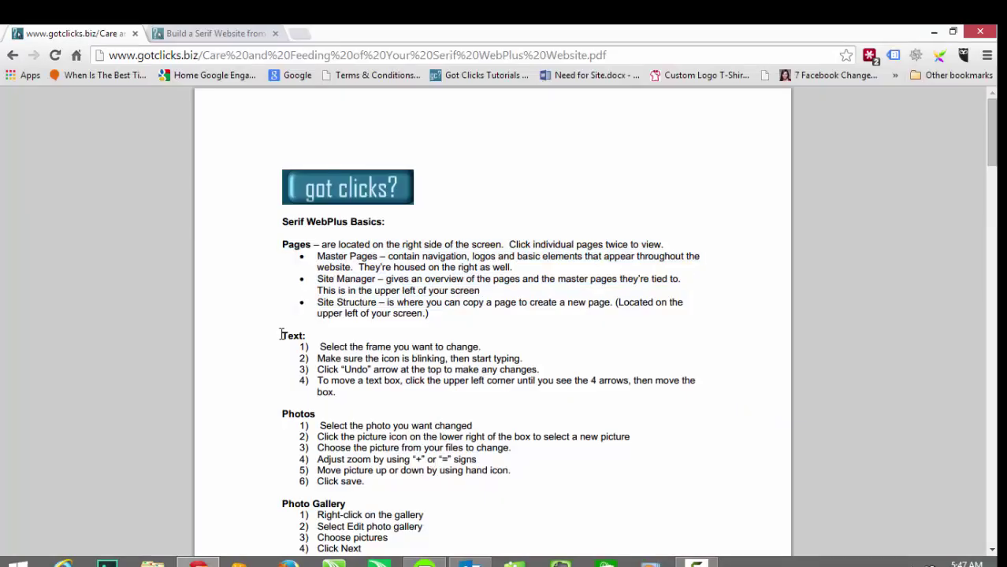
Step: Select the Text editing instructions in the PDF guide, then switch back to WebPlus
{"action": "left_click_drag", "start_coordinate": [281, 334], "coordinate": [728, 406]}
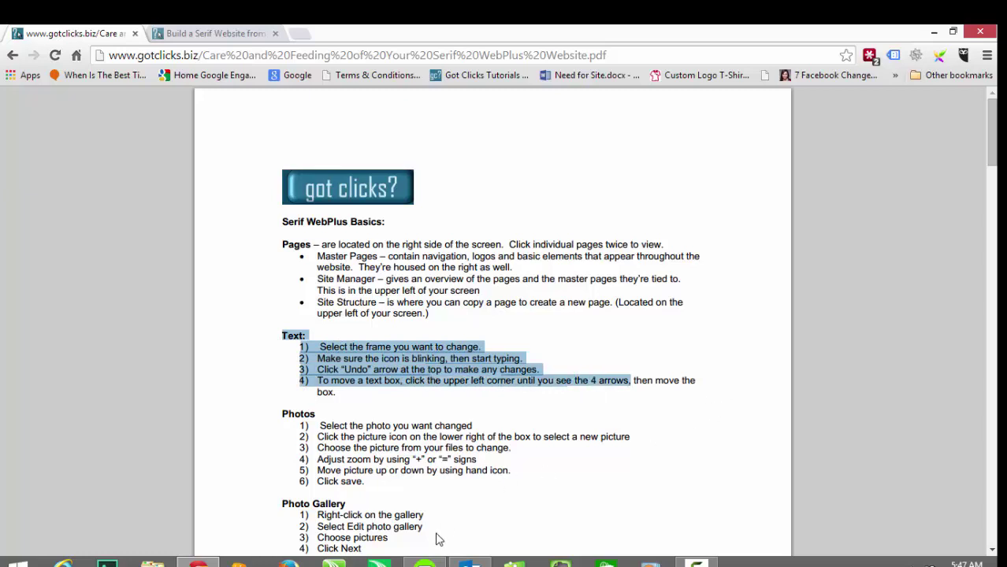
{"action": "left_click", "coordinate": [424, 562]}
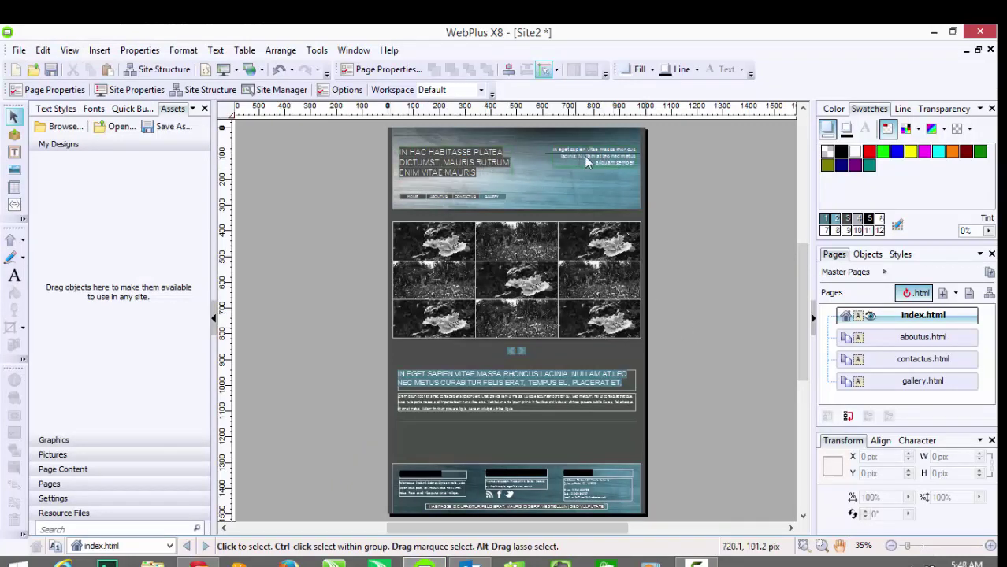
Step: Edit the header tagline on master page Master A and expand Master Pages in the Pages panel
{"action": "mouse_move", "coordinate": [613, 167]}
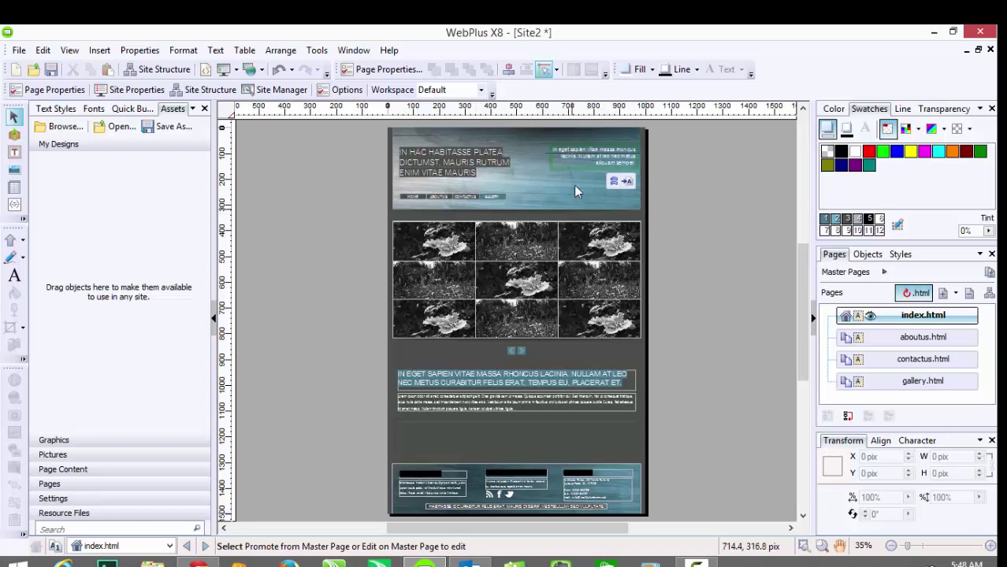
{"action": "left_click", "coordinate": [627, 182]}
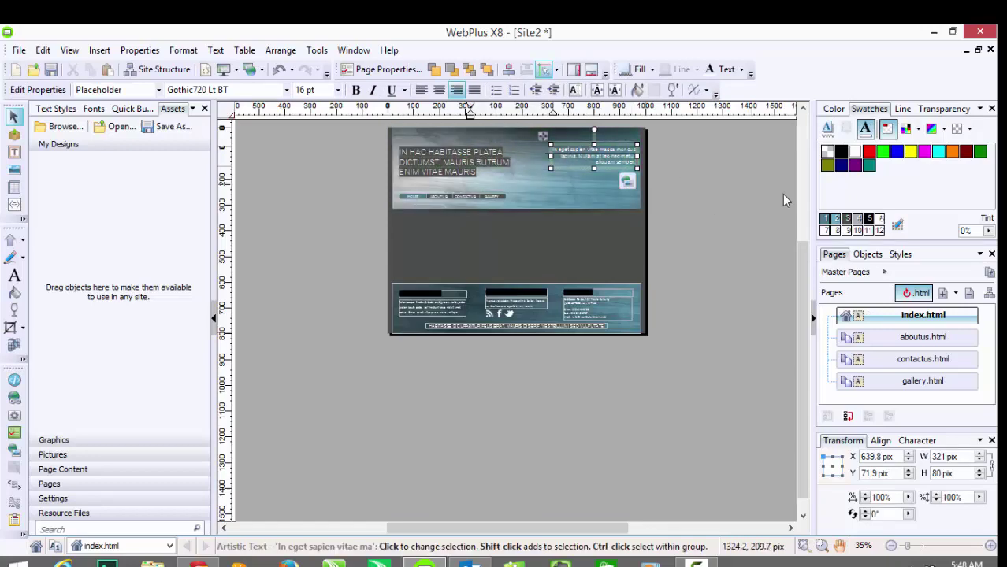
{"action": "left_click", "coordinate": [837, 274]}
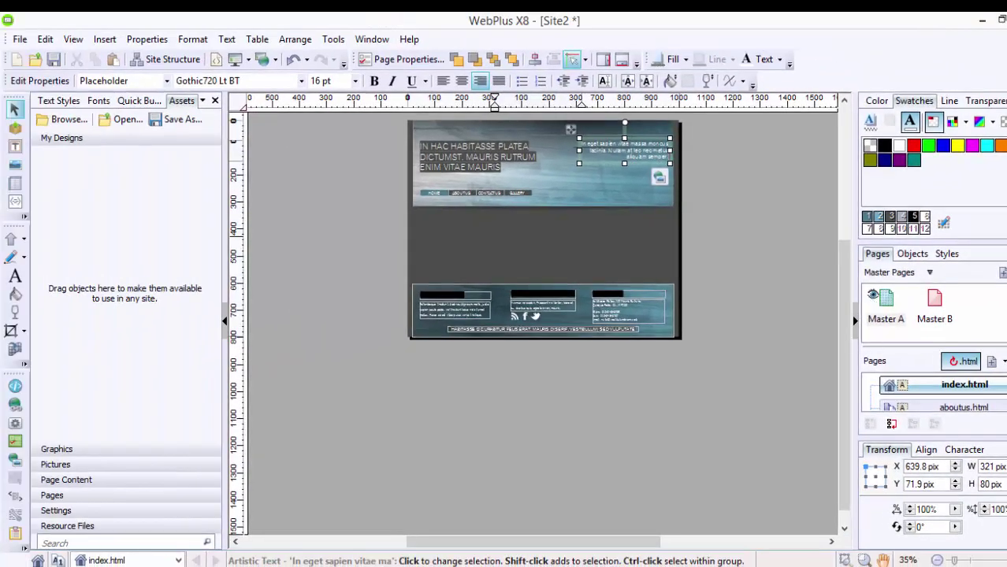
Step: Retype the tagline as 'Award-Winning Internet Marketing Company / Get Noticed Online.', undoing a trial move
{"action": "left_click_drag", "start_coordinate": [954, 560], "coordinate": [968, 560]}
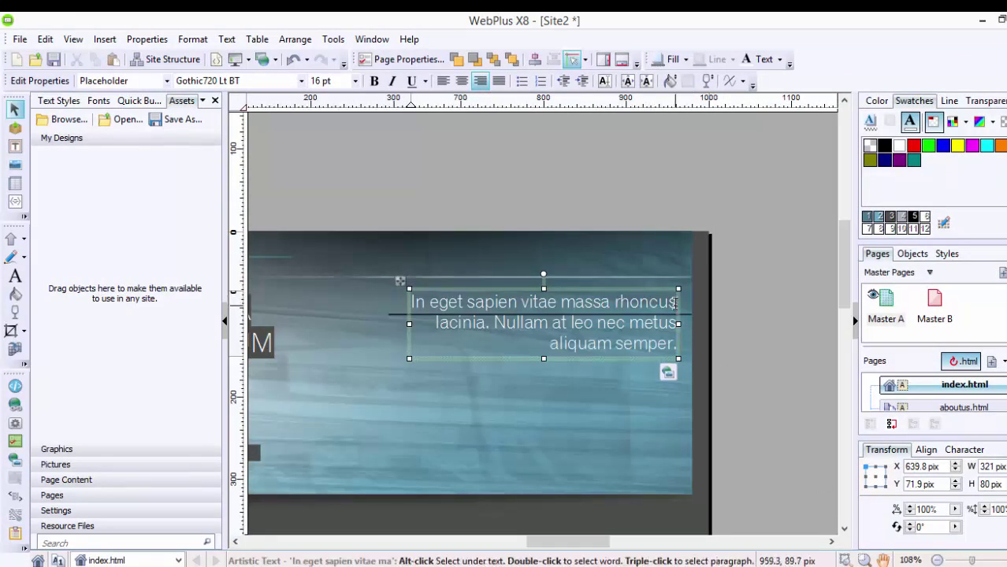
{"action": "left_click_drag", "start_coordinate": [675, 304], "coordinate": [483, 305]}
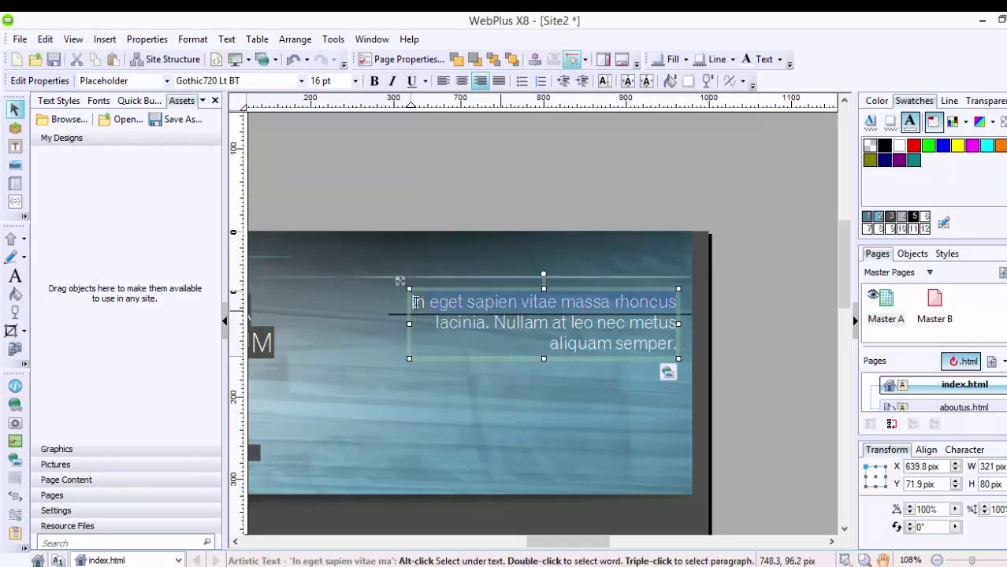
{"action": "type", "text": "Awar"}
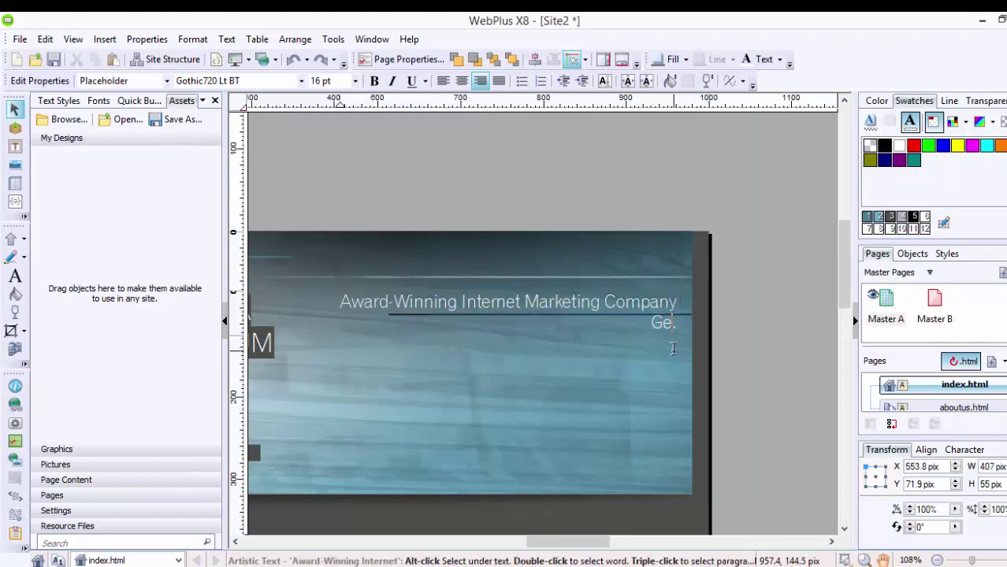
{"action": "type", "text": "t Noticed Online"}
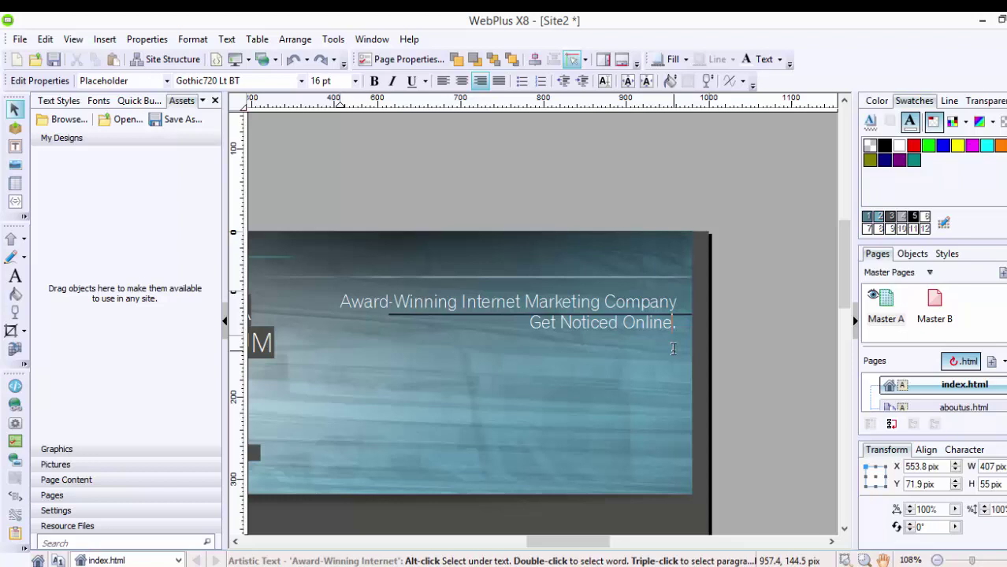
{"action": "key", "text": "Escape"}
{"action": "left_click", "coordinate": [756, 309]}
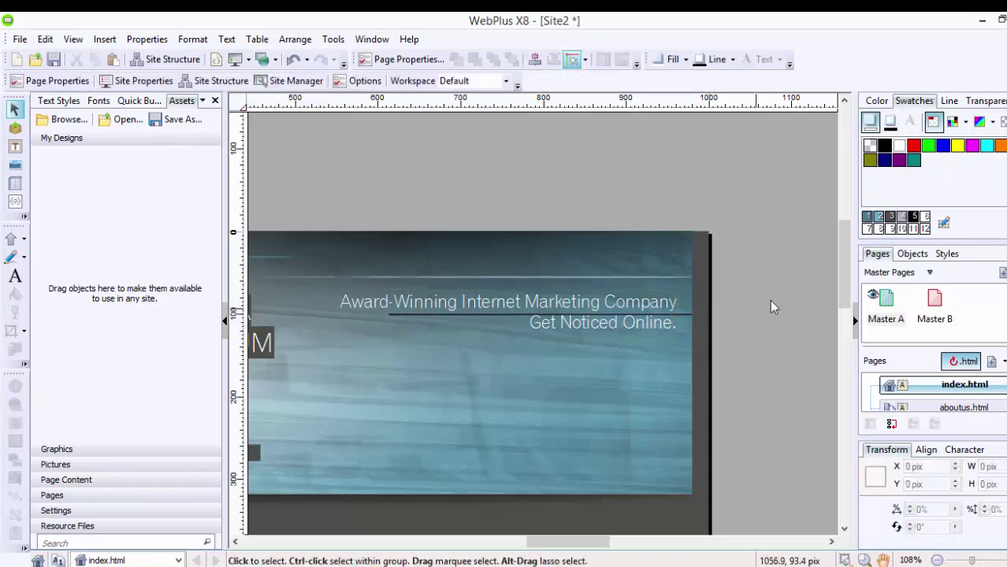
{"action": "left_click", "coordinate": [566, 309]}
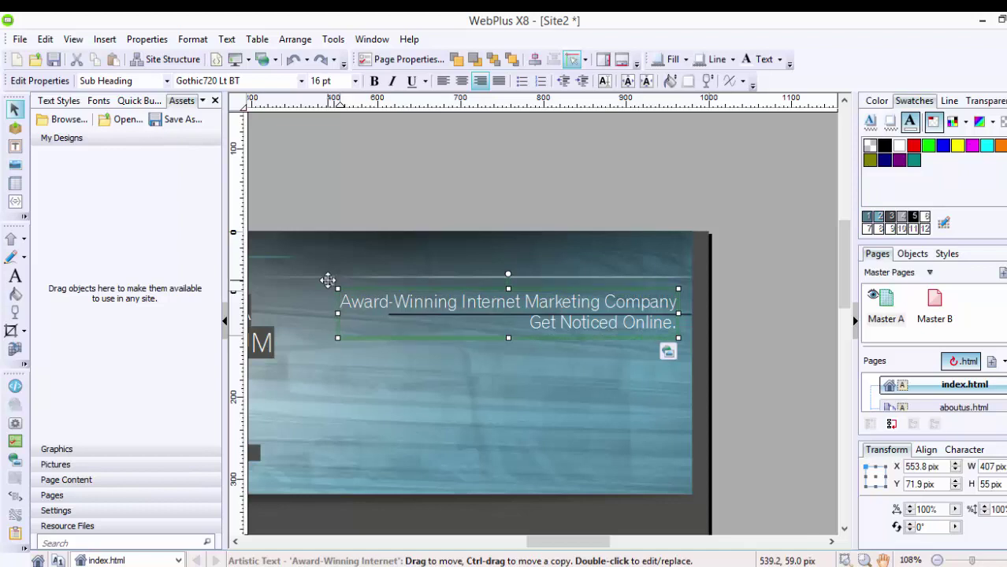
{"action": "left_click_drag", "start_coordinate": [335, 262], "coordinate": [290, 353]}
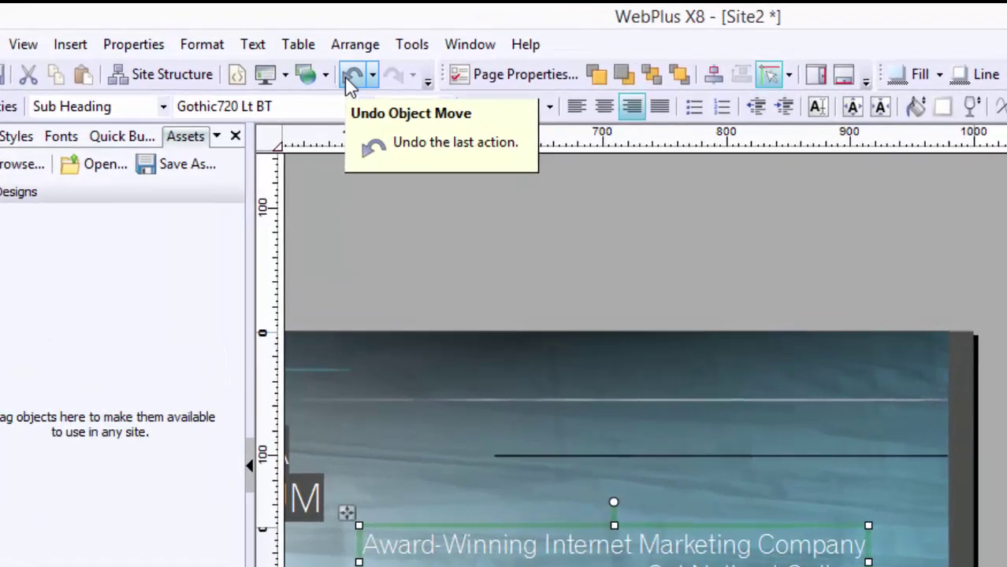
{"action": "left_click", "coordinate": [351, 75]}
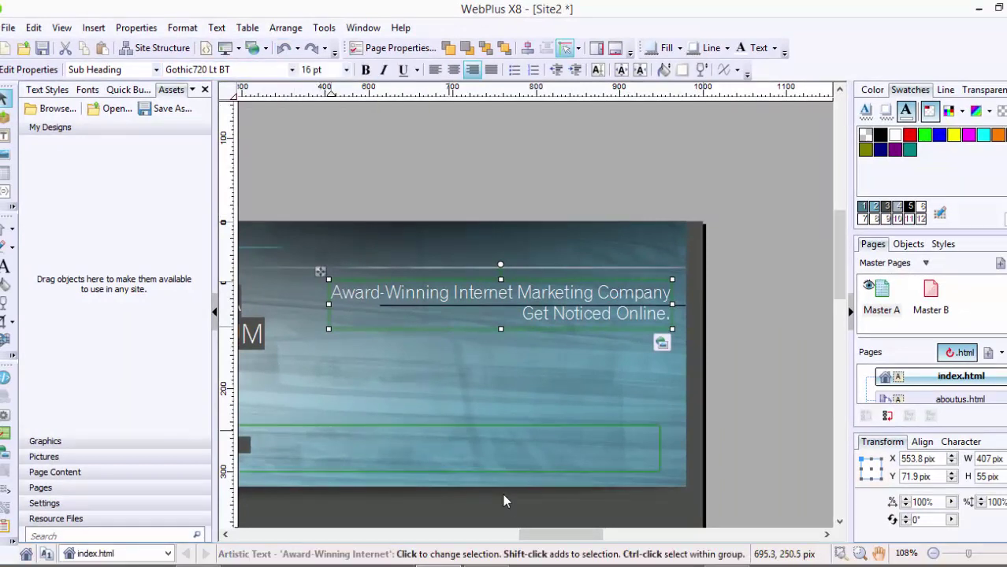
Step: Try Script MT Bold and Tahoma on the tagline, then settle on Verdana at 10.5 pt
{"action": "left_click_drag", "start_coordinate": [549, 539], "coordinate": [542, 540]}
{"action": "left_click_drag", "start_coordinate": [383, 292], "coordinate": [722, 318]}
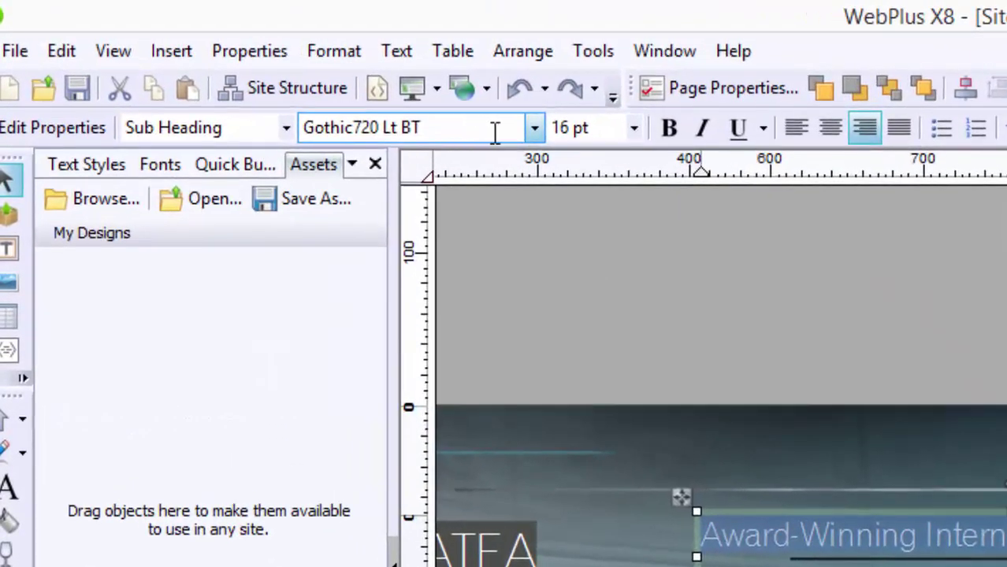
{"action": "left_click", "coordinate": [319, 82]}
{"action": "left_click", "coordinate": [535, 128]}
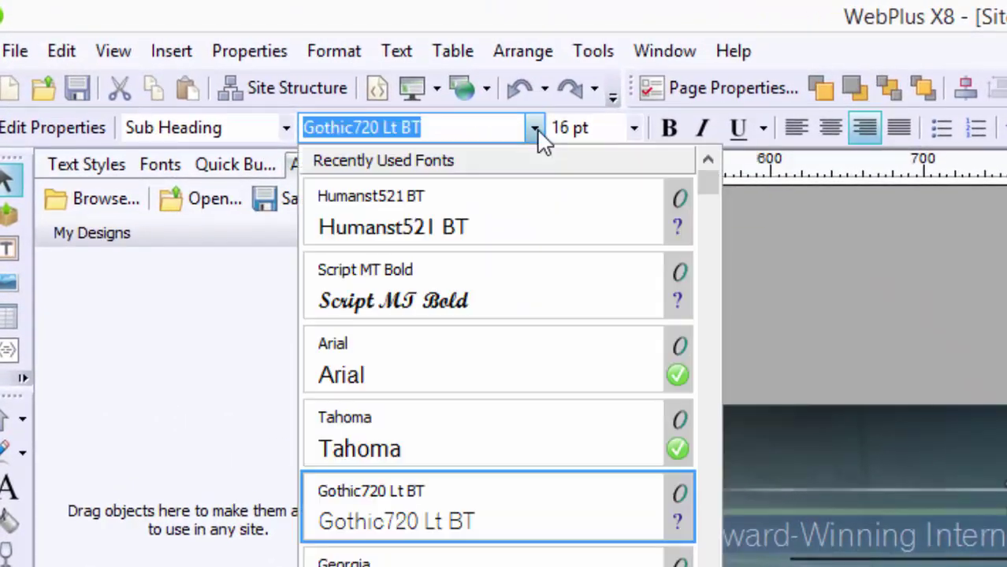
{"action": "left_click", "coordinate": [443, 313]}
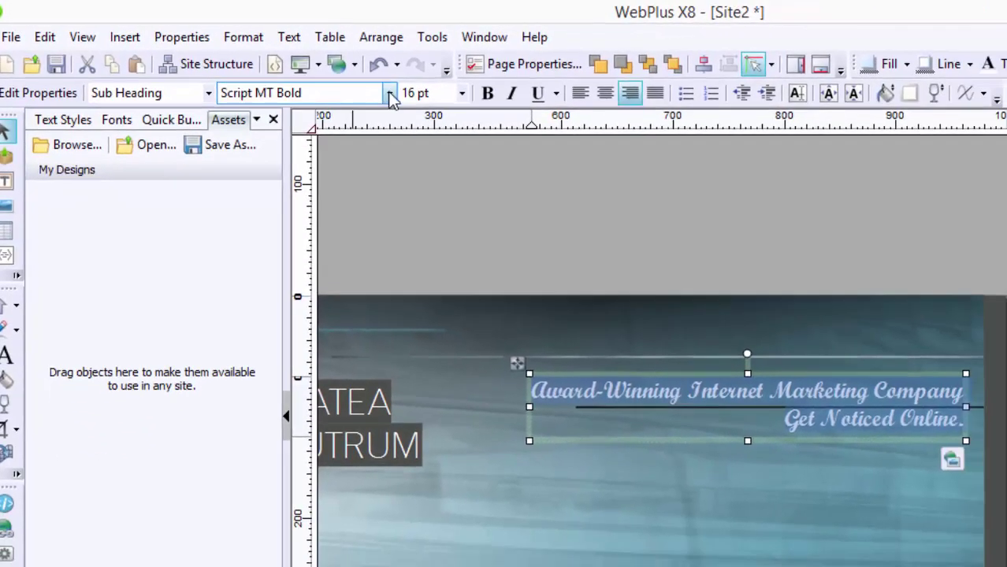
{"action": "left_click", "coordinate": [389, 93]}
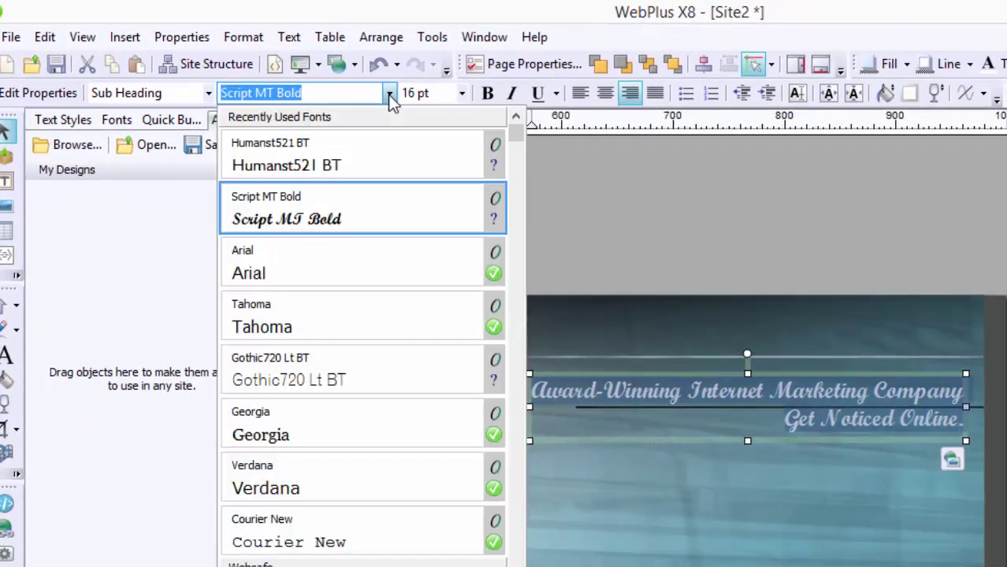
{"action": "left_click", "coordinate": [311, 312]}
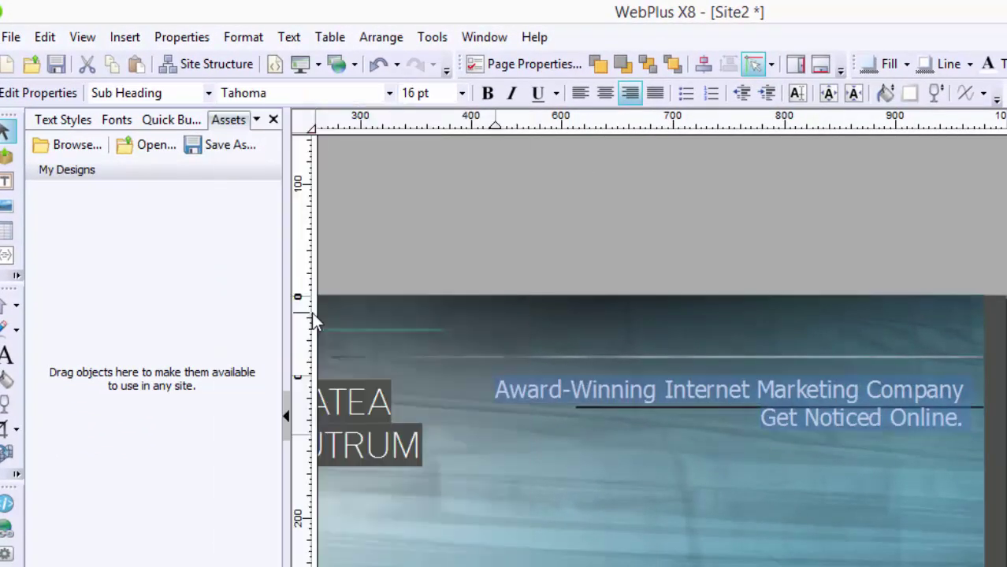
{"action": "left_click", "coordinate": [390, 93]}
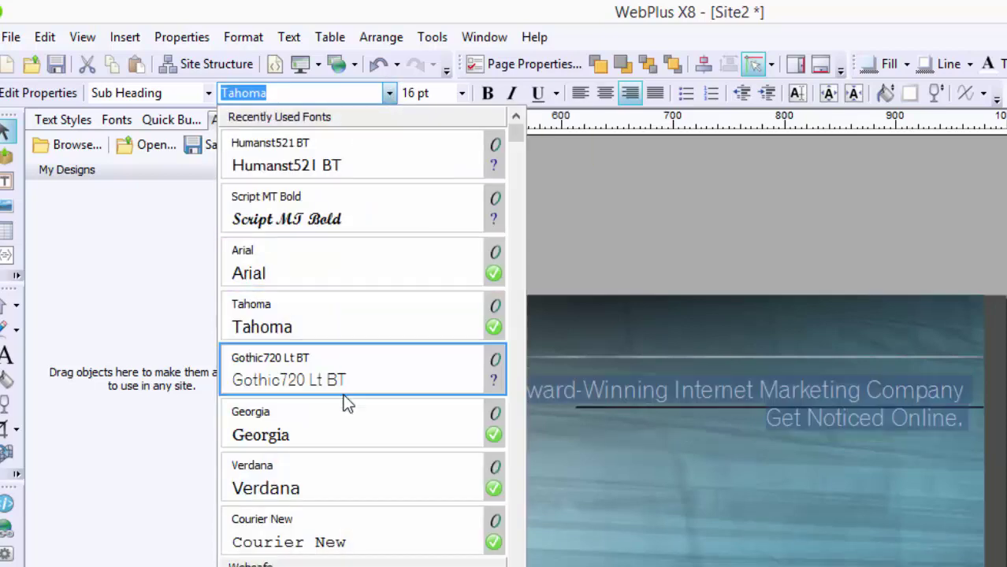
{"action": "left_click", "coordinate": [340, 479]}
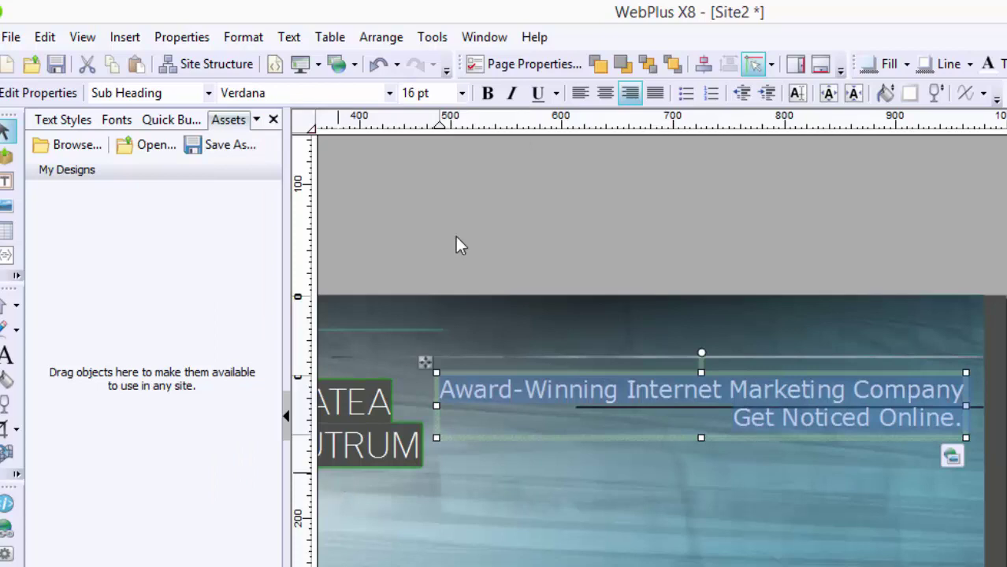
{"action": "left_click", "coordinate": [464, 95]}
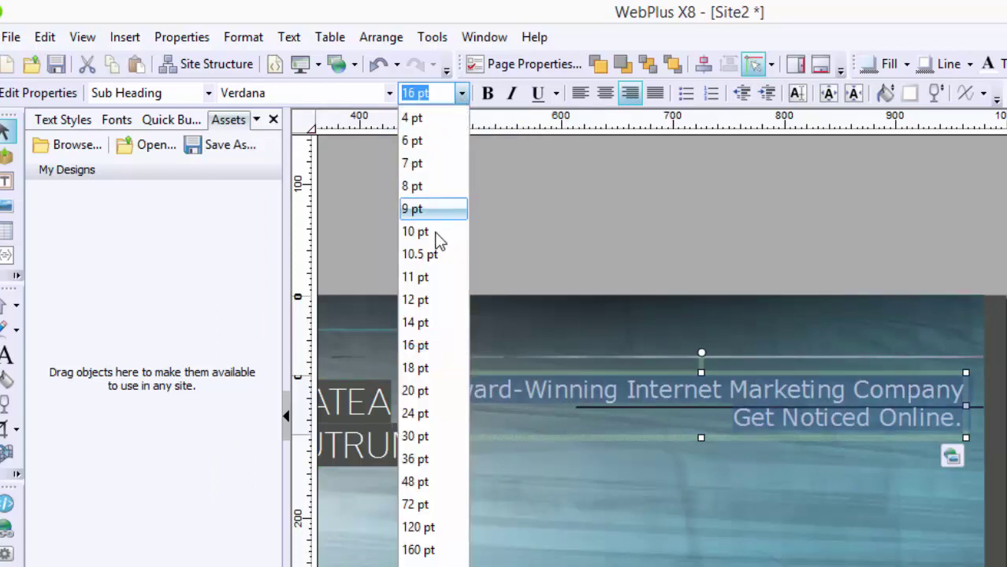
{"action": "left_click", "coordinate": [439, 256]}
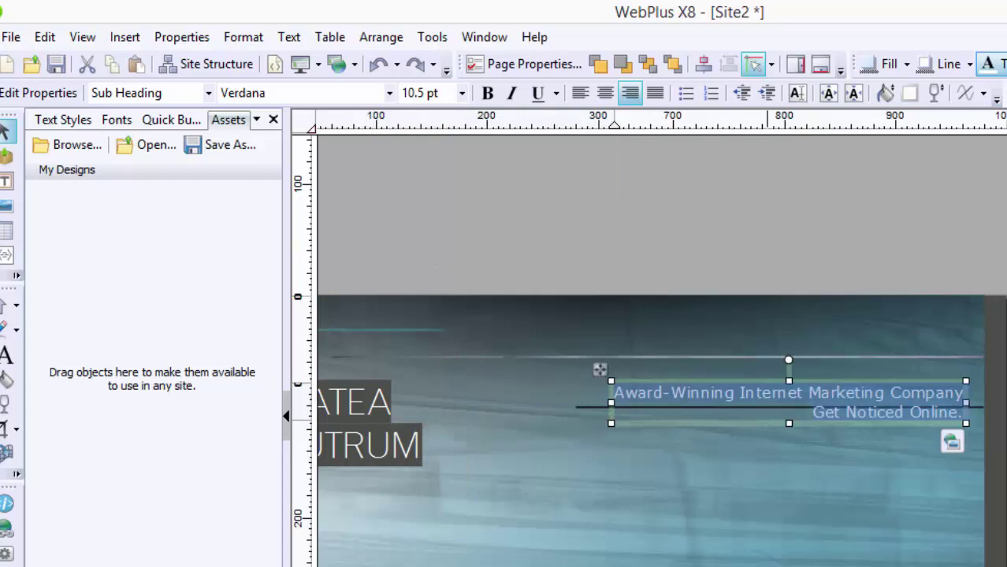
Step: Try a magenta colour on the tagline, then revert it to white
{"action": "left_click", "coordinate": [987, 64]}
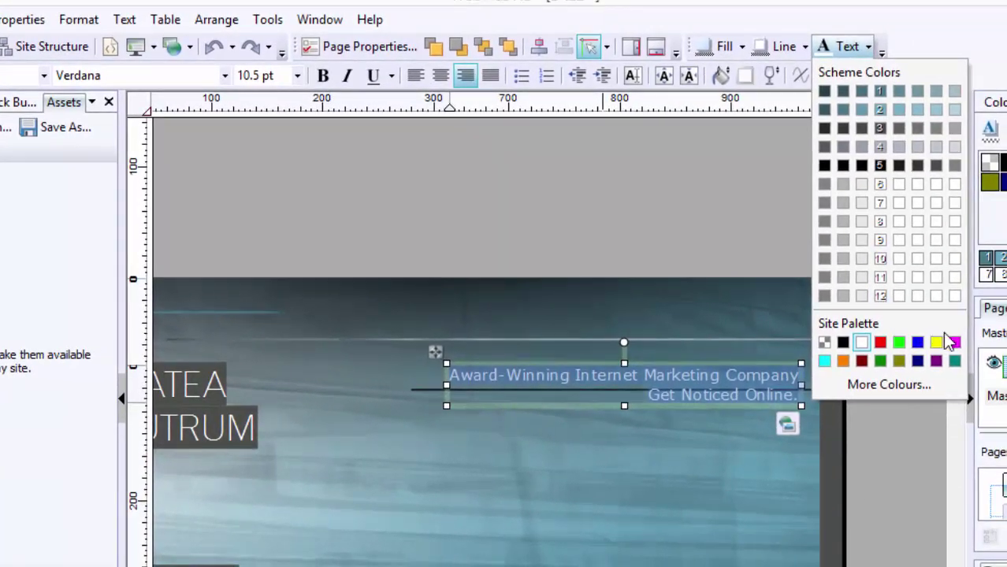
{"action": "left_click", "coordinate": [955, 342]}
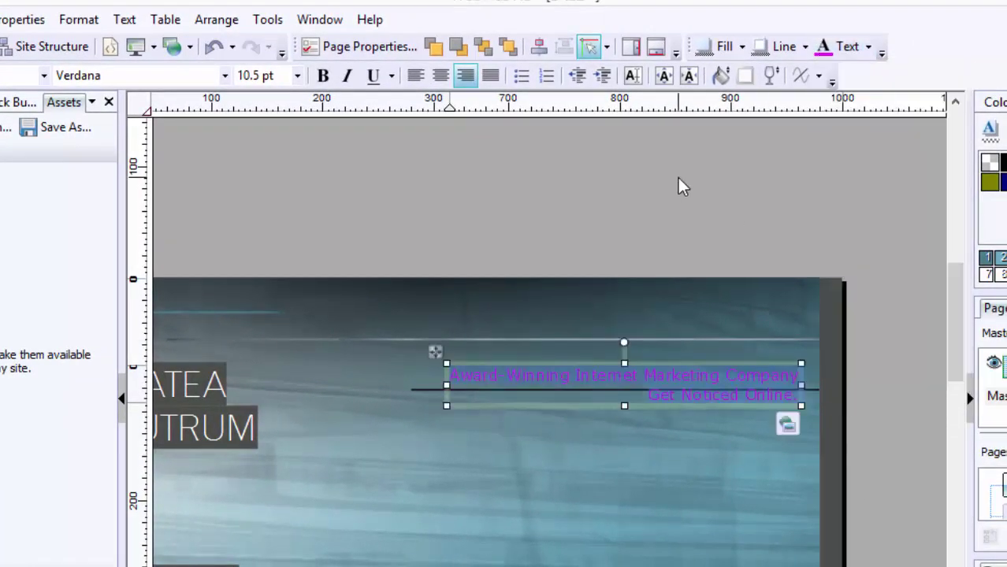
{"action": "left_click", "coordinate": [214, 48]}
{"action": "left_click", "coordinate": [285, 219]}
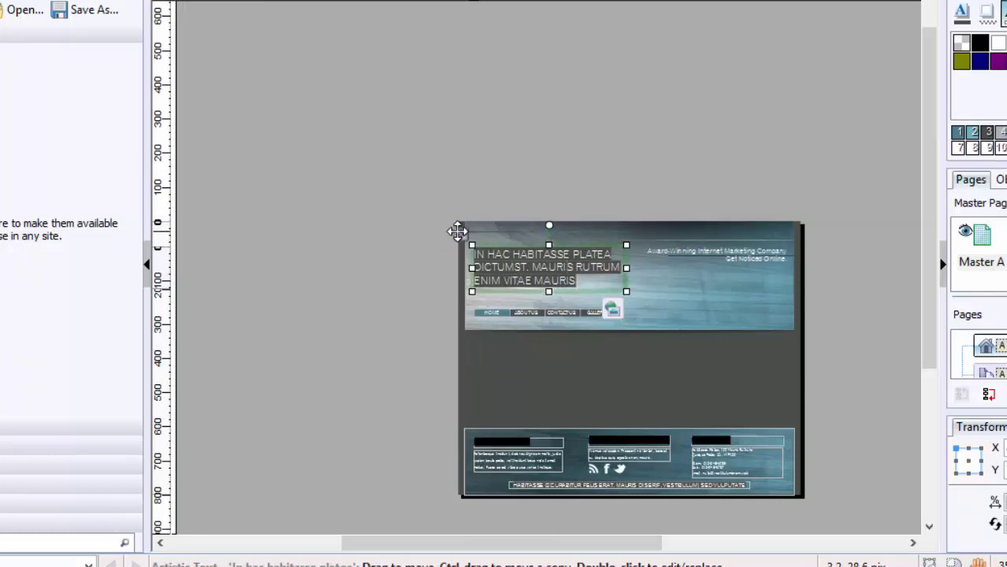
Step: Delete the header's placeholder heading and insert an empty picture frame
{"action": "key", "text": "Delete"}
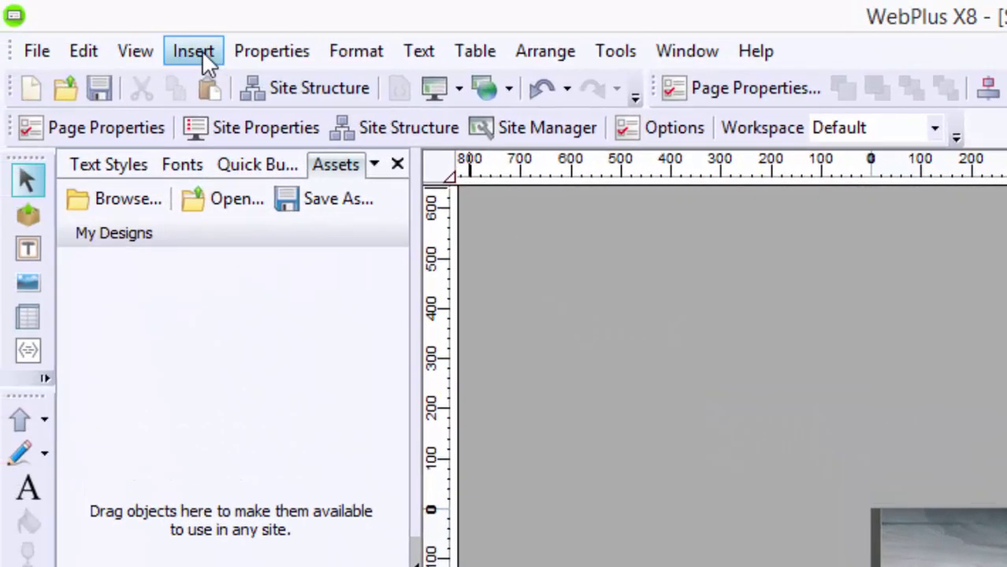
{"action": "left_click", "coordinate": [195, 52]}
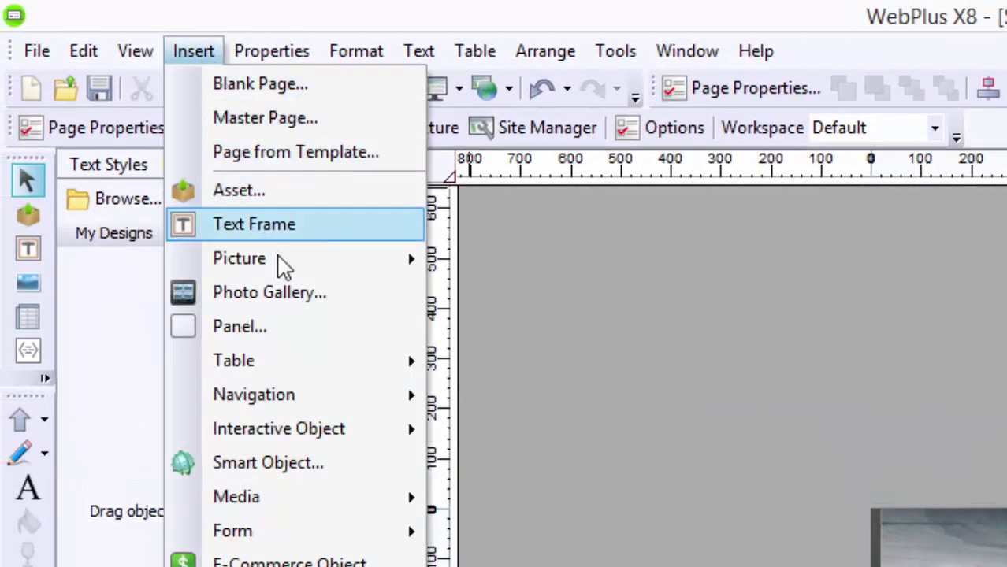
{"action": "mouse_move", "coordinate": [286, 268]}
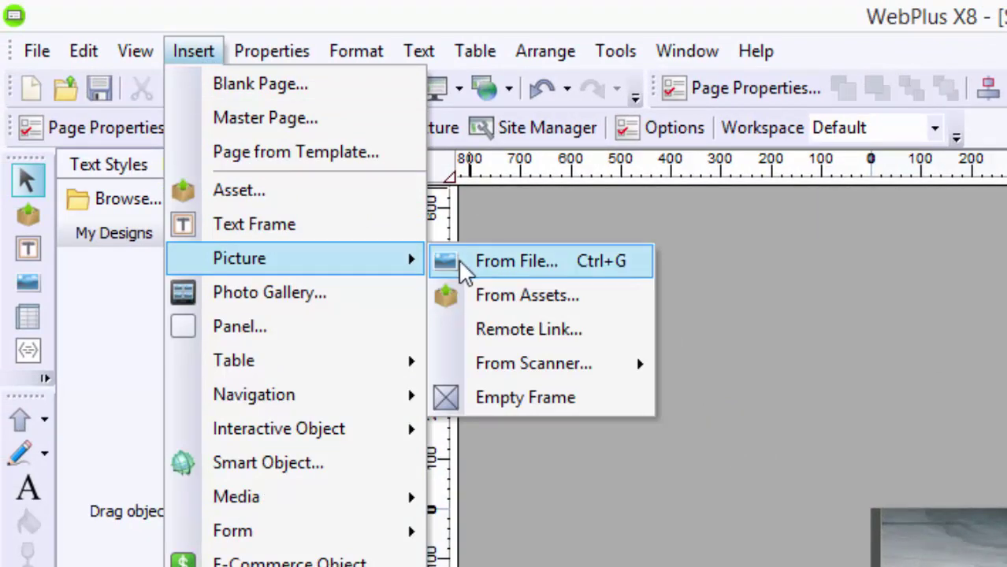
{"action": "left_click", "coordinate": [473, 398]}
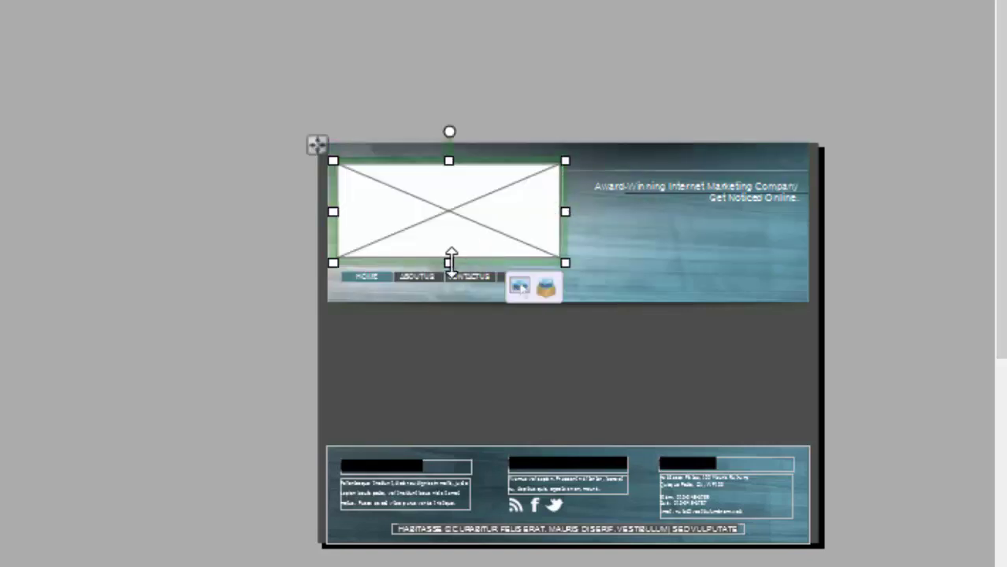
Step: Resize and position the empty frame in the header, then browse for an image to fill it
{"action": "left_click_drag", "start_coordinate": [450, 260], "coordinate": [446, 249]}
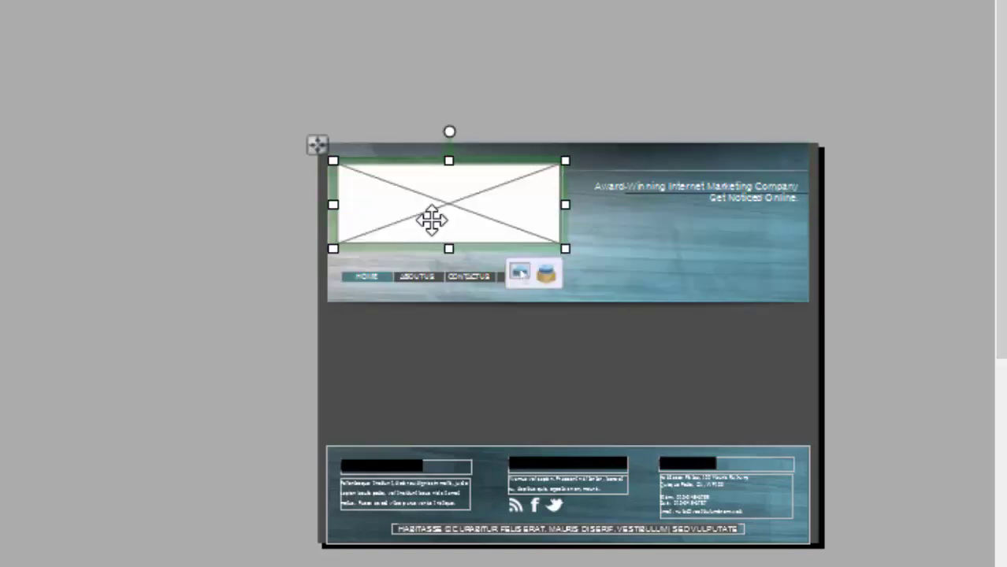
{"action": "left_click_drag", "start_coordinate": [314, 145], "coordinate": [308, 148]}
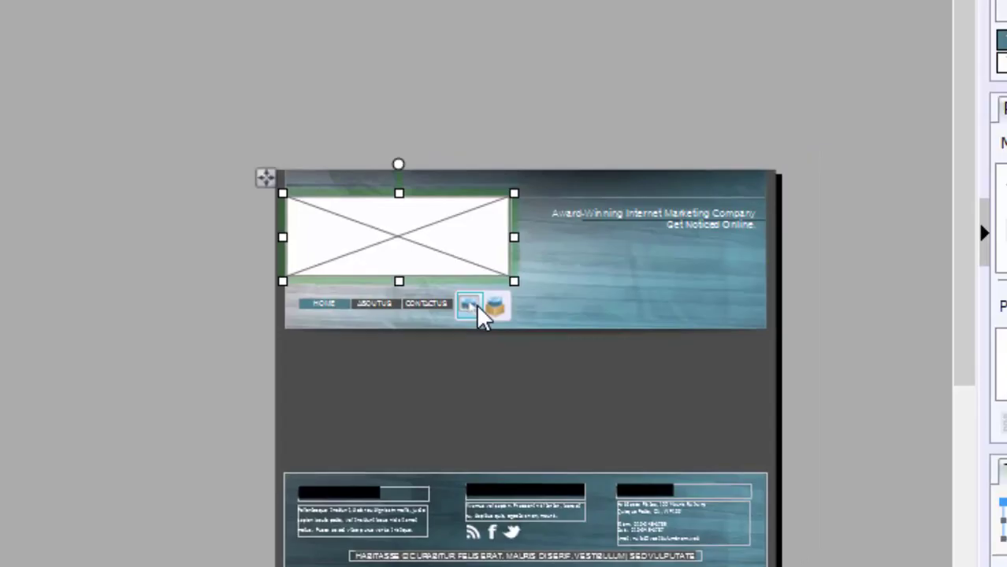
{"action": "left_click", "coordinate": [533, 282]}
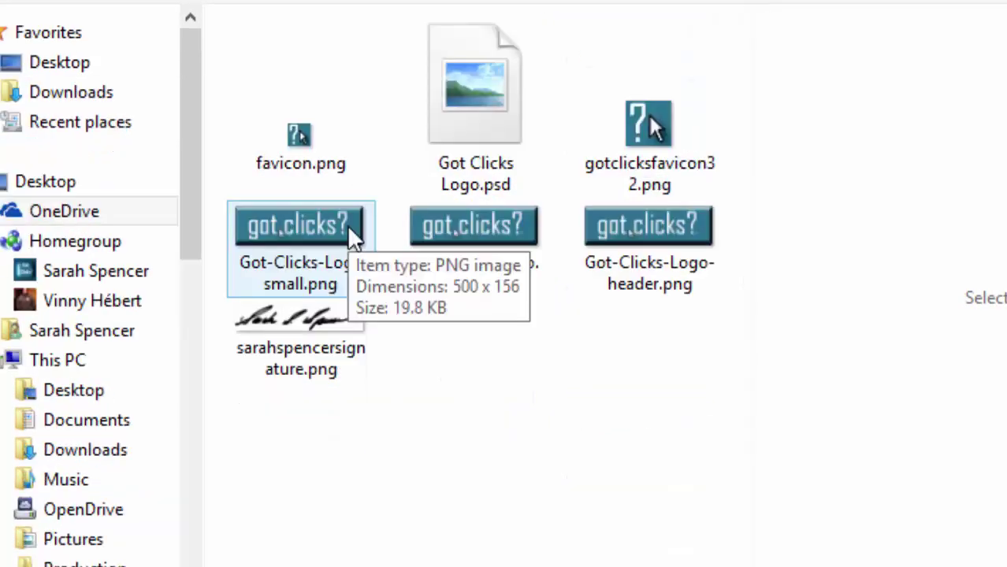
Step: Fill the frame with Got-Clicks-Logo-small.png and zoom it out four steps so the whole logo shows
{"action": "double_click", "coordinate": [348, 228]}
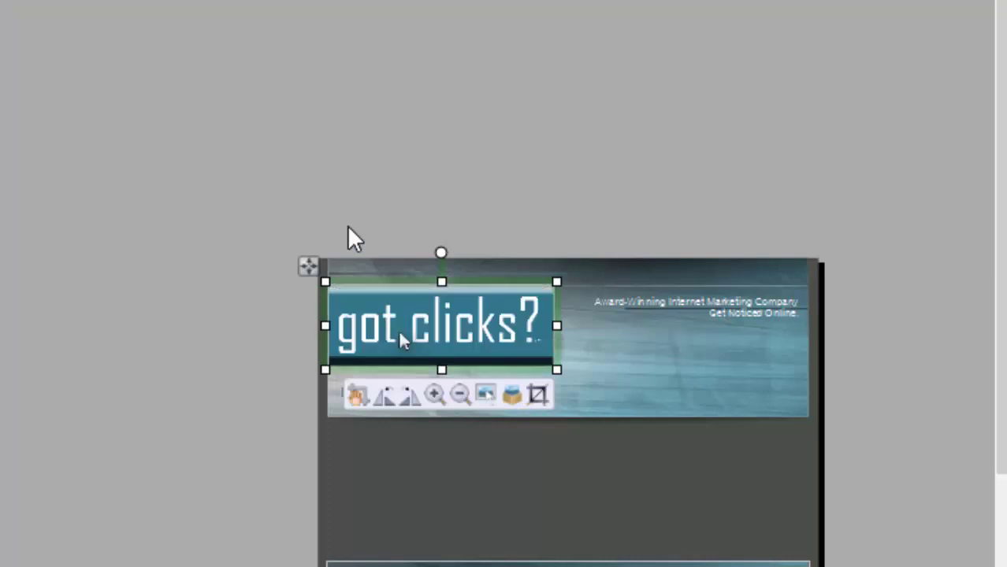
{"action": "left_click", "coordinate": [459, 395]}
{"action": "left_click", "coordinate": [459, 395]}
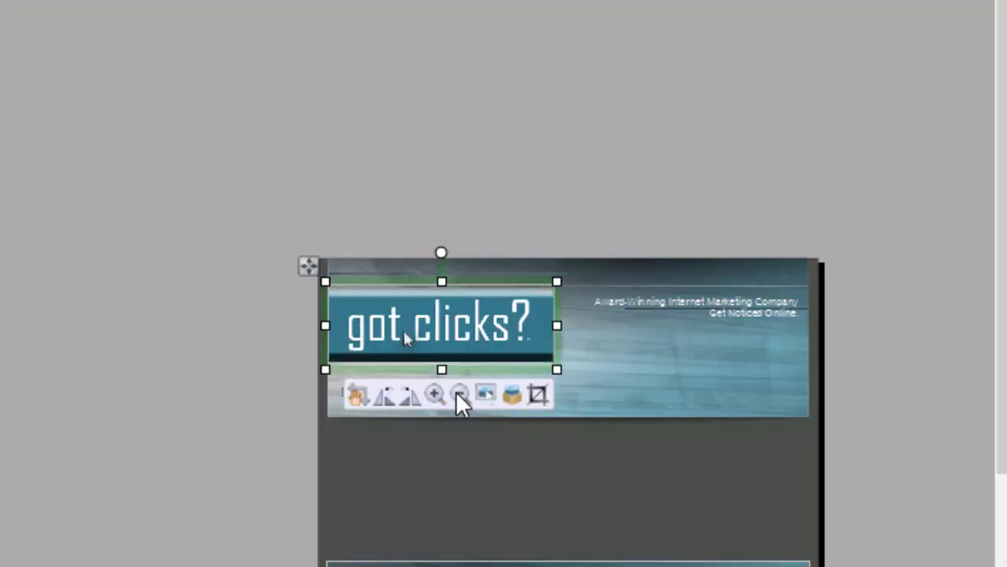
{"action": "left_click", "coordinate": [460, 394]}
{"action": "left_click", "coordinate": [460, 395]}
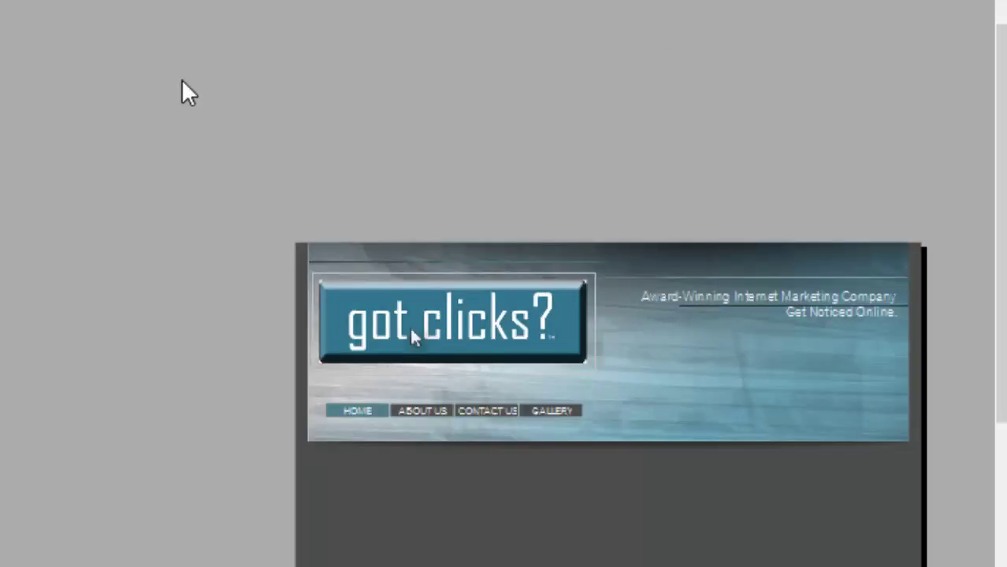
Step: Insert the got clicks video photo from file, placing it just below the header
{"action": "scroll", "coordinate": [999, 236], "scroll_direction": "down", "scroll_amount": 3}
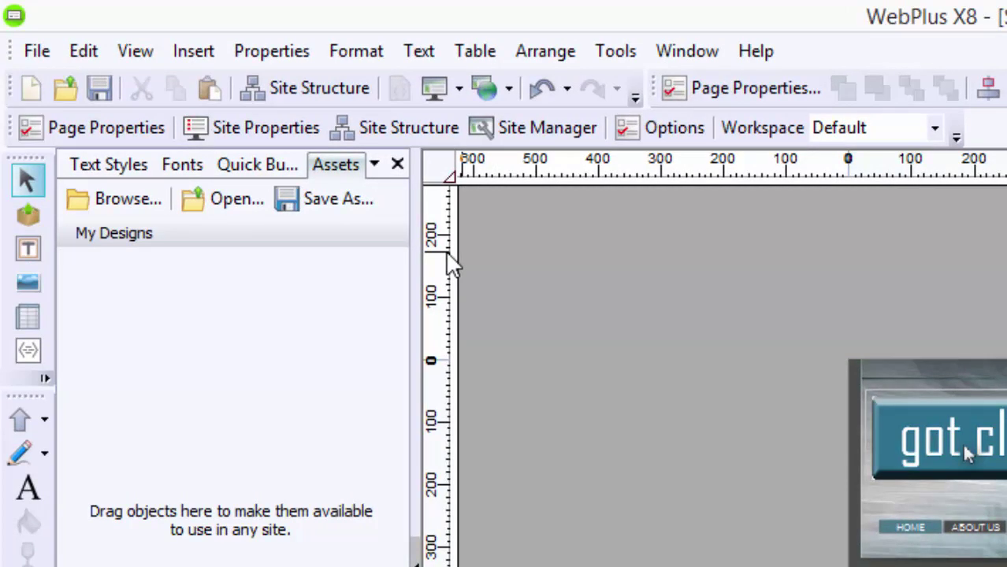
{"action": "left_click", "coordinate": [194, 52]}
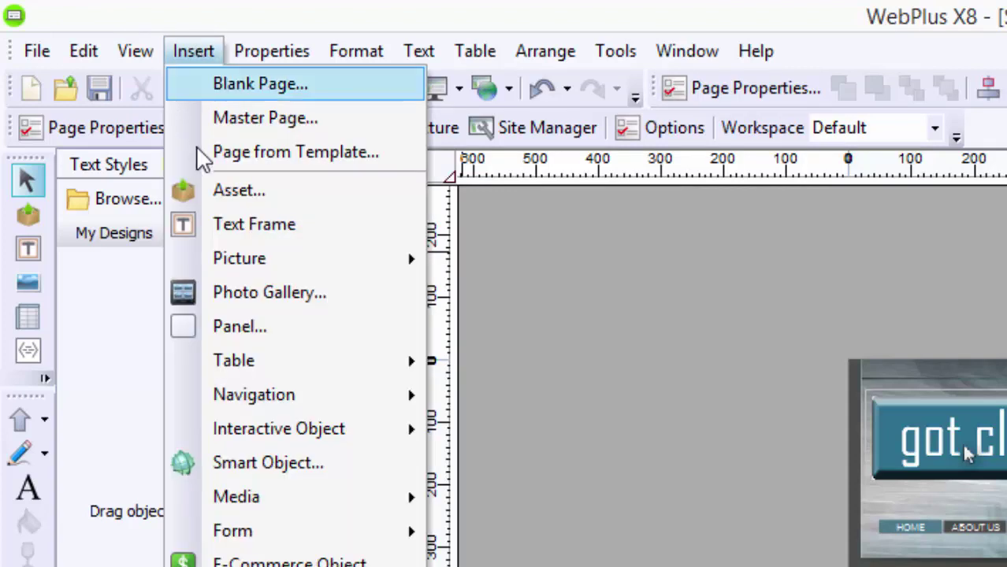
{"action": "mouse_move", "coordinate": [265, 253]}
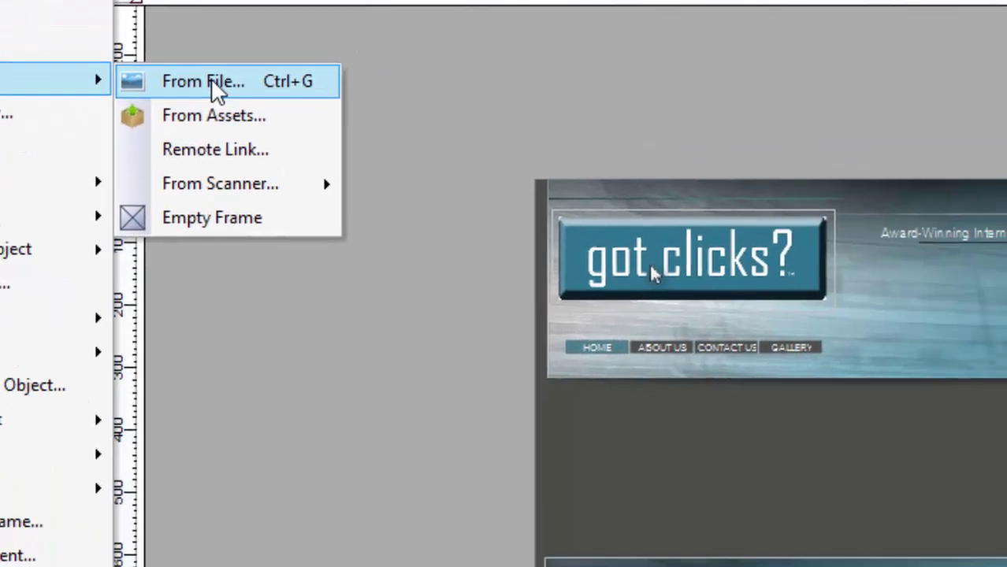
{"action": "left_click", "coordinate": [482, 241]}
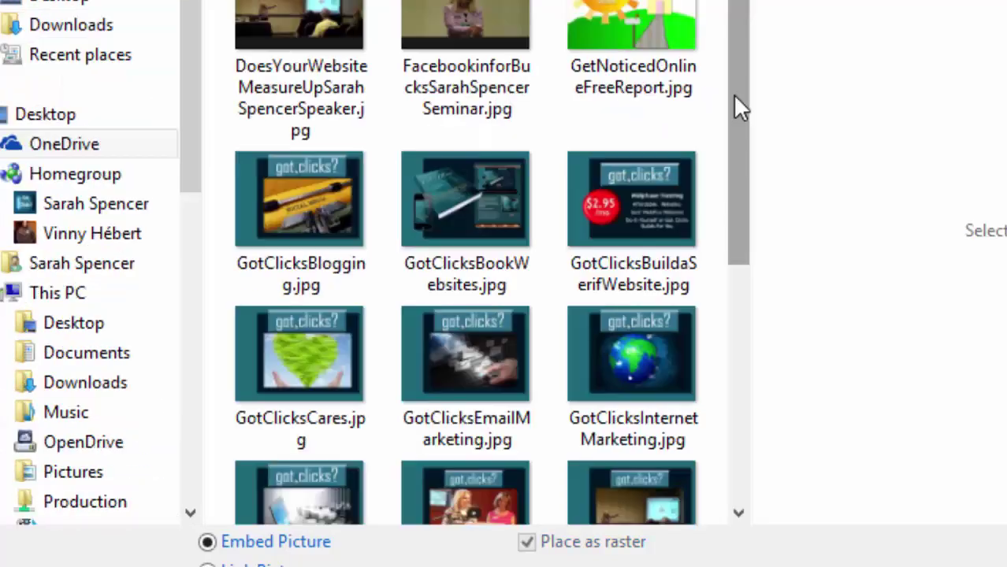
{"action": "left_click_drag", "start_coordinate": [733, 94], "coordinate": [732, 177]}
{"action": "double_click", "coordinate": [438, 307]}
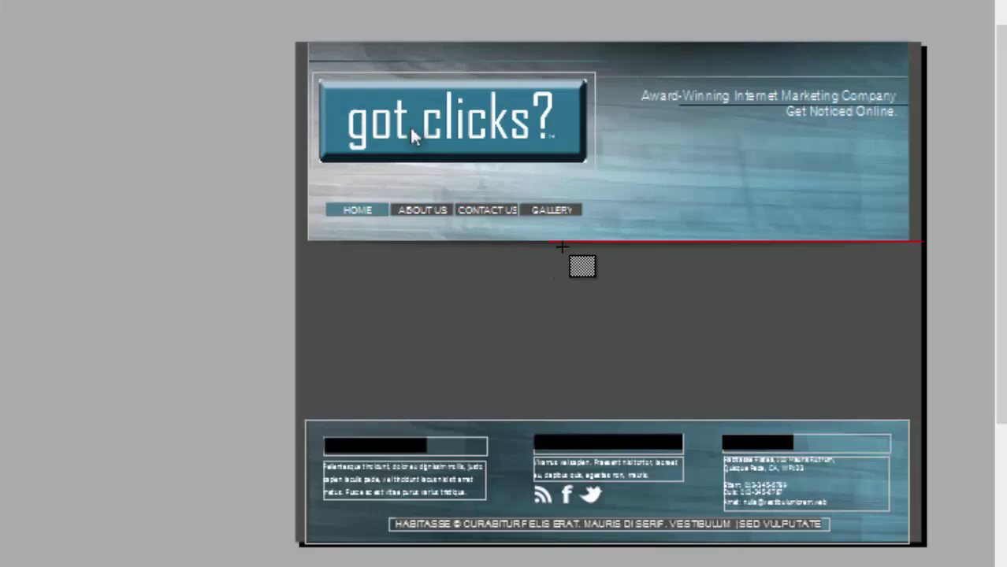
{"action": "left_click", "coordinate": [559, 236]}
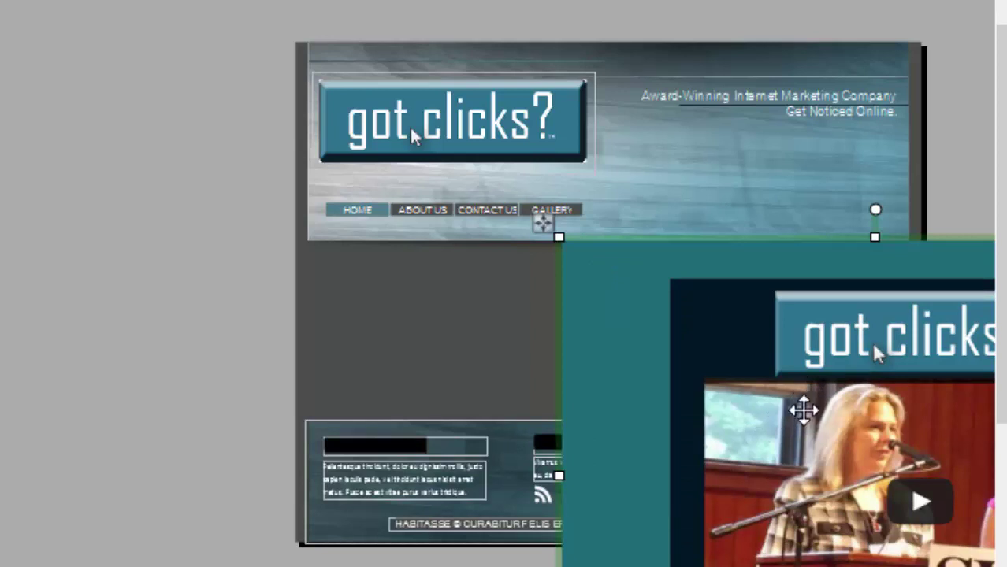
Step: Shrink the photo by its corner handles and move it between the header and footer
{"action": "left_click_drag", "start_coordinate": [803, 407], "coordinate": [378, 153]}
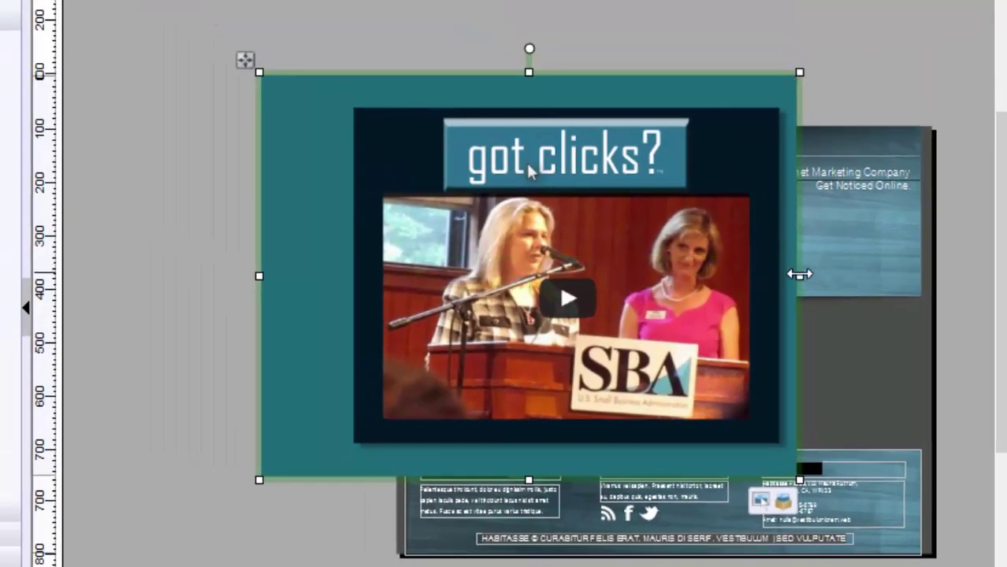
{"action": "left_click_drag", "start_coordinate": [799, 275], "coordinate": [575, 282]}
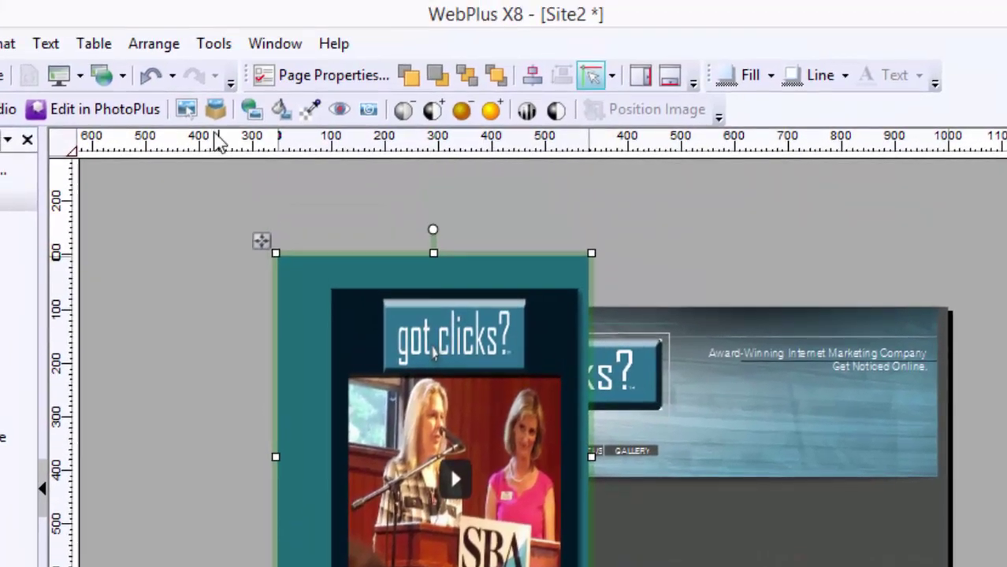
{"action": "left_click", "coordinate": [147, 79]}
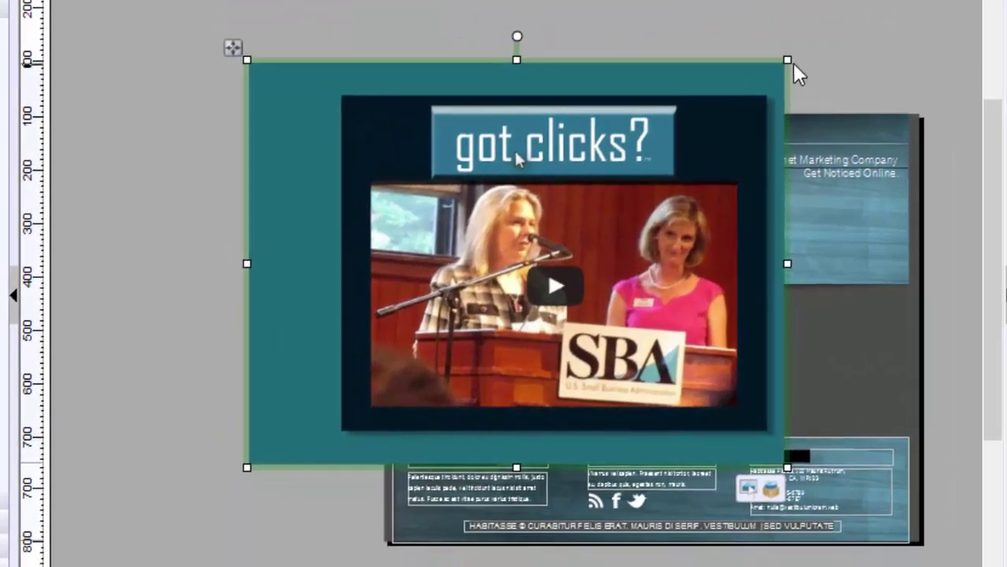
{"action": "left_click_drag", "start_coordinate": [788, 61], "coordinate": [693, 319]}
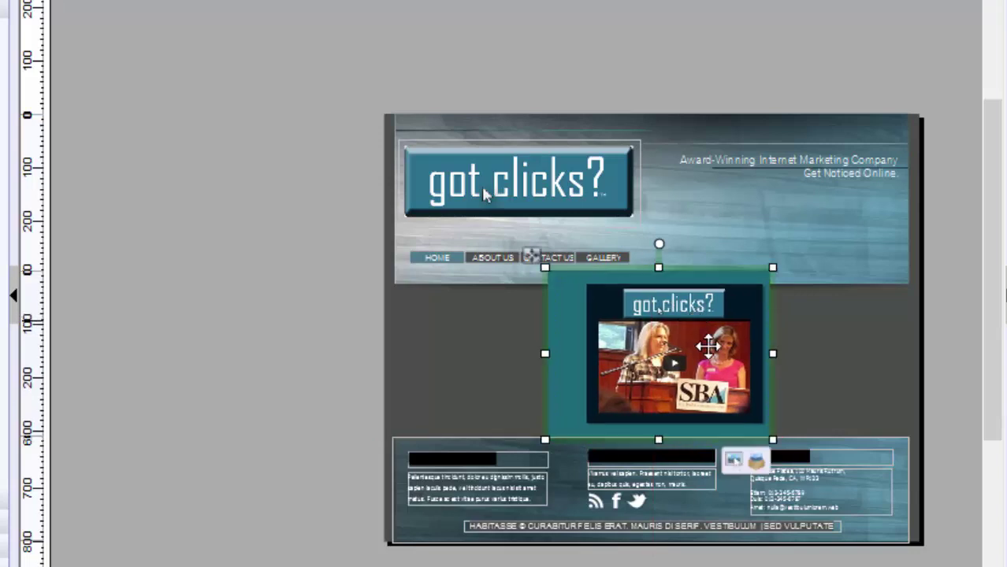
{"action": "left_click_drag", "start_coordinate": [755, 426], "coordinate": [738, 412]}
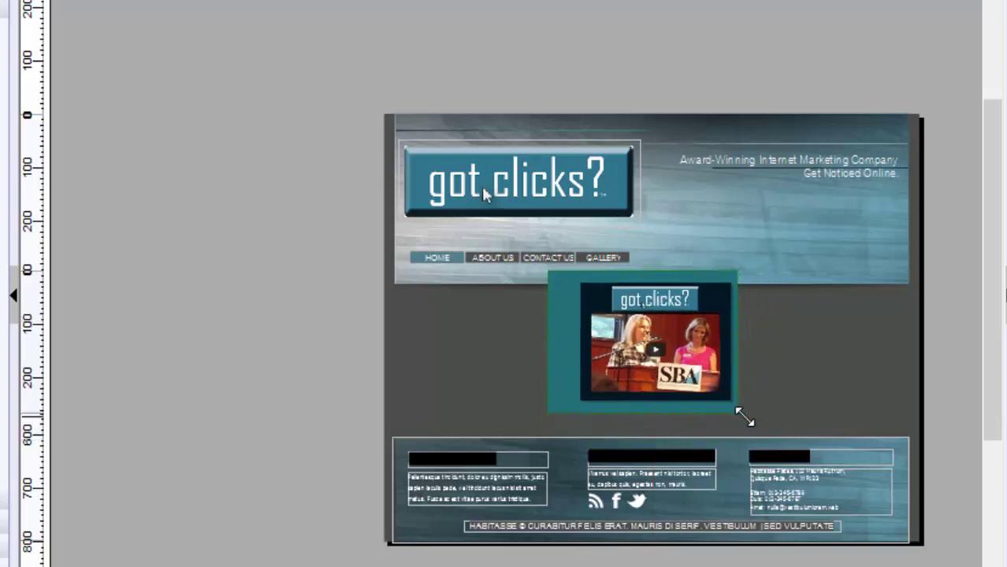
{"action": "left_click_drag", "start_coordinate": [675, 357], "coordinate": [683, 370]}
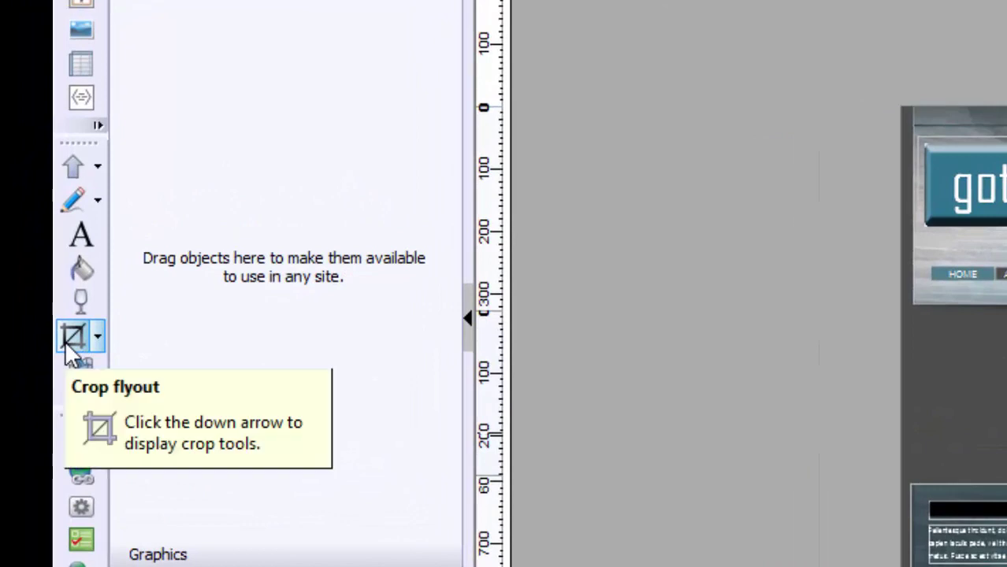
{"action": "left_click", "coordinate": [72, 337]}
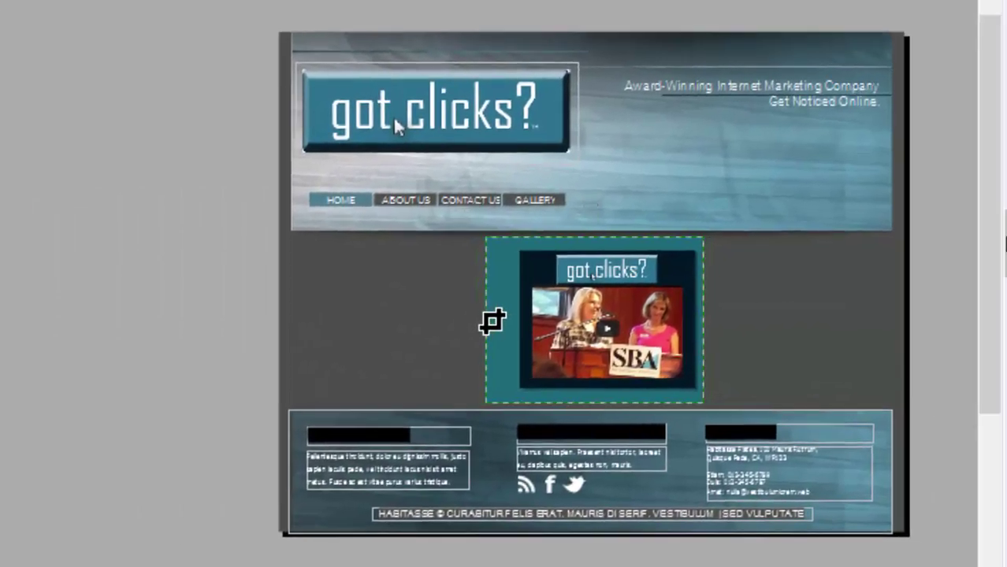
{"action": "left_click", "coordinate": [147, 196]}
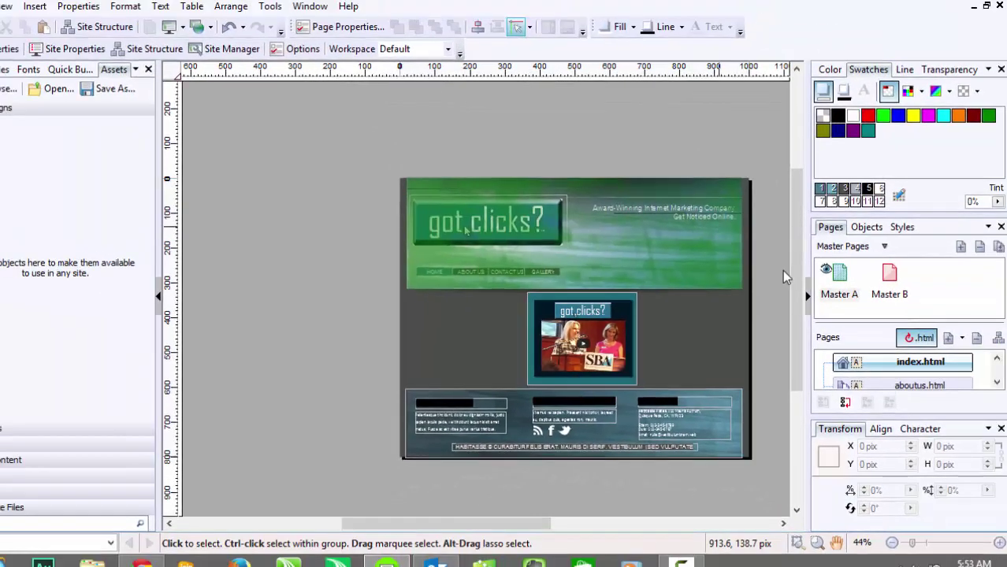
Step: Open master page Master A for editing from the index page
{"action": "double_click", "coordinate": [907, 364]}
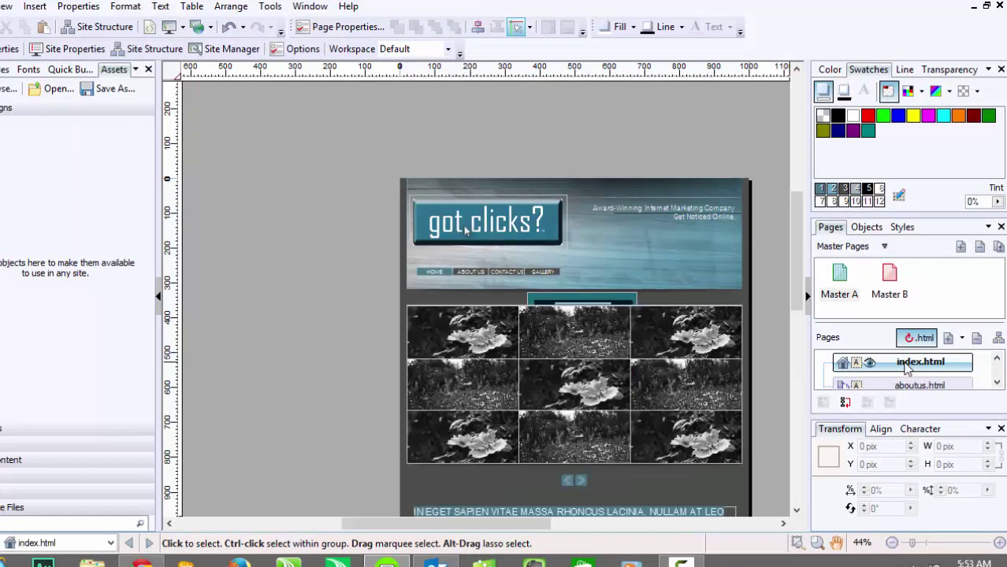
{"action": "left_click", "coordinate": [595, 315]}
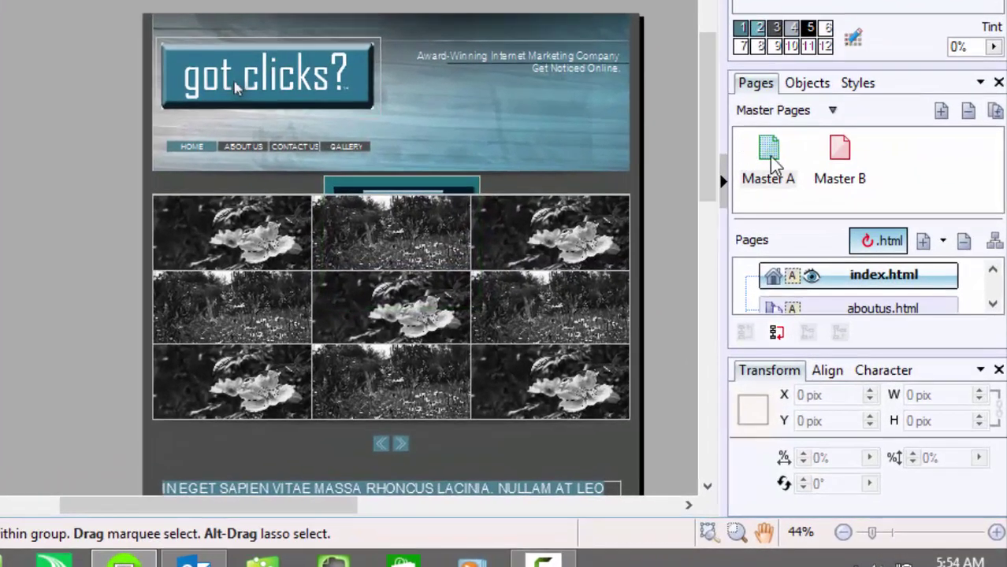
{"action": "double_click", "coordinate": [783, 173]}
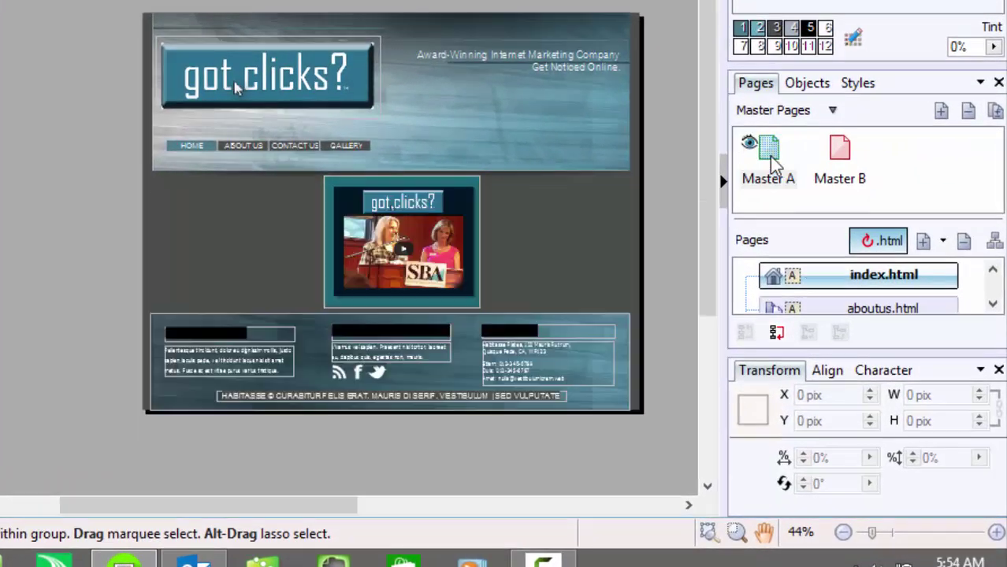
Step: Move the video image onto the header's right side, shrink it, and check it on index.html
{"action": "left_click", "coordinate": [412, 233]}
{"action": "left_click_drag", "start_coordinate": [411, 234], "coordinate": [496, 135]}
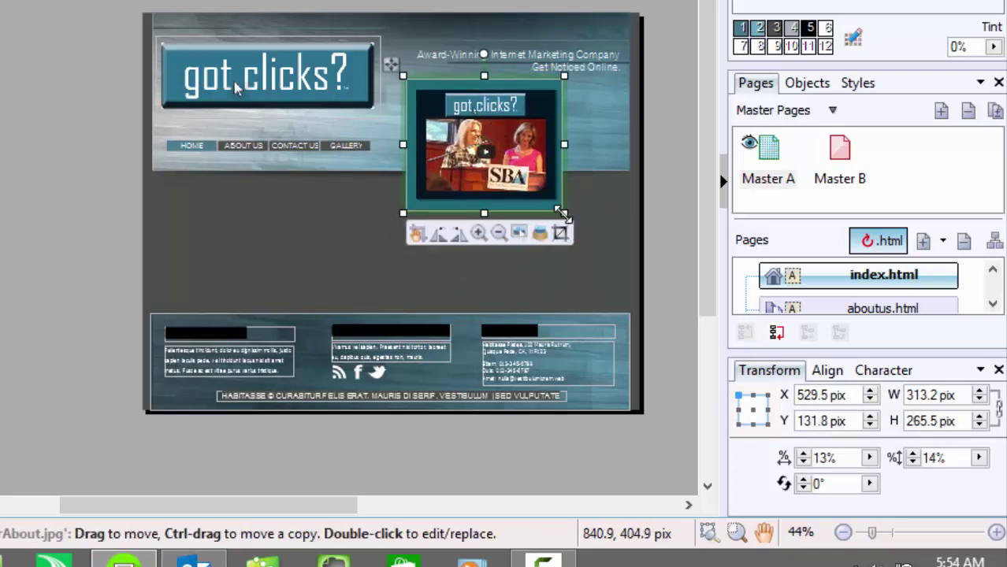
{"action": "left_click_drag", "start_coordinate": [564, 212], "coordinate": [525, 176]}
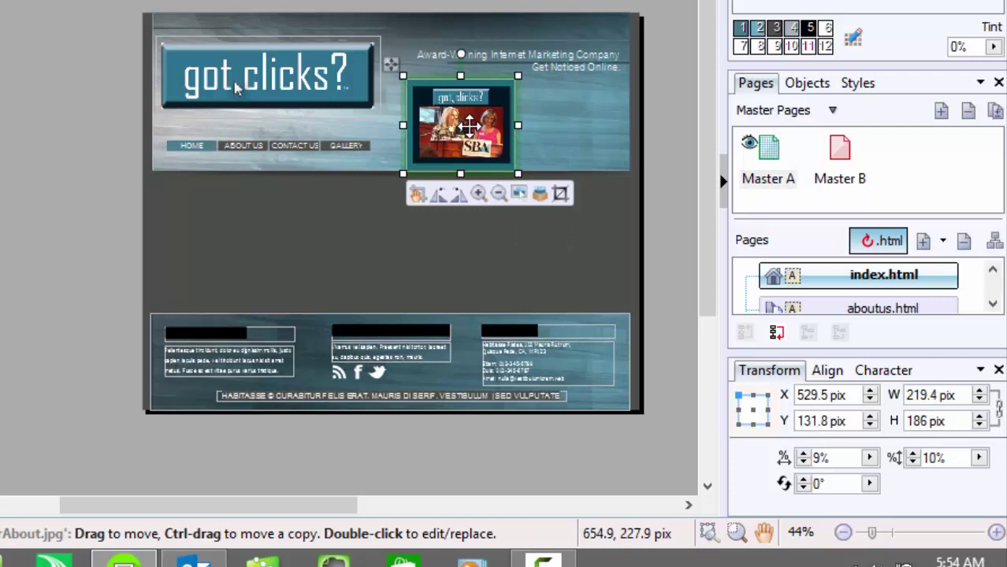
{"action": "left_click_drag", "start_coordinate": [469, 127], "coordinate": [485, 124]}
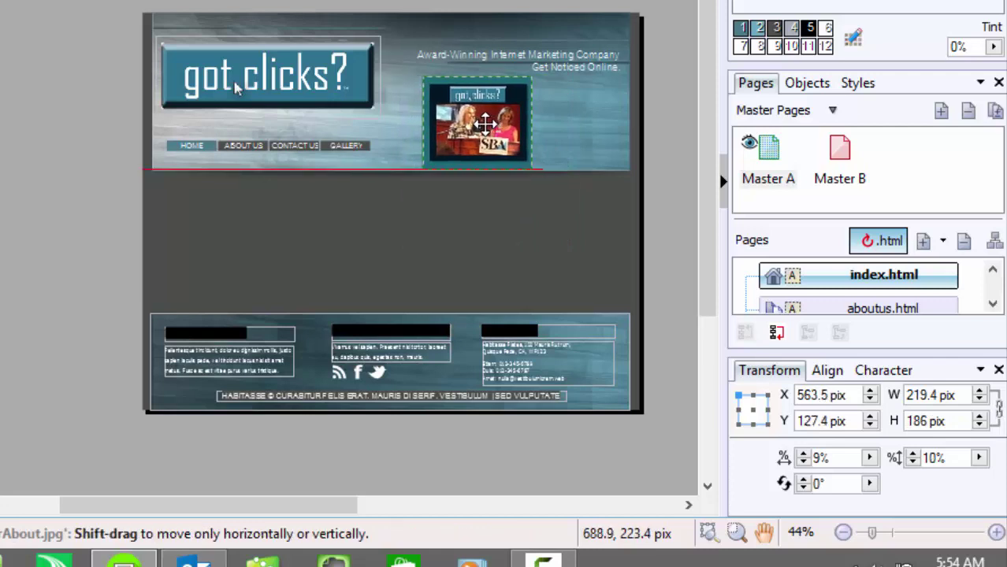
{"action": "double_click", "coordinate": [853, 282]}
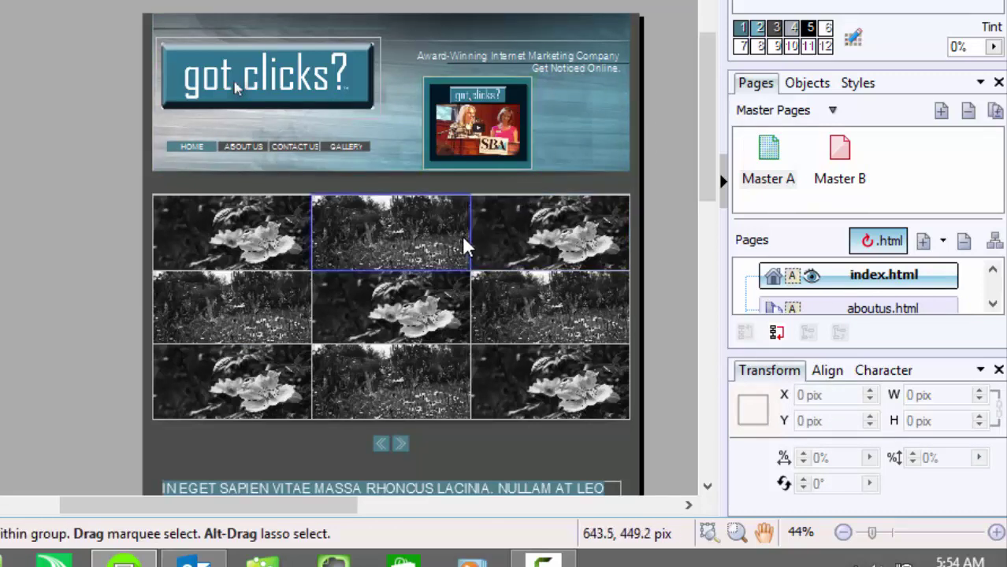
{"action": "left_click_drag", "start_coordinate": [707, 125], "coordinate": [696, 239]}
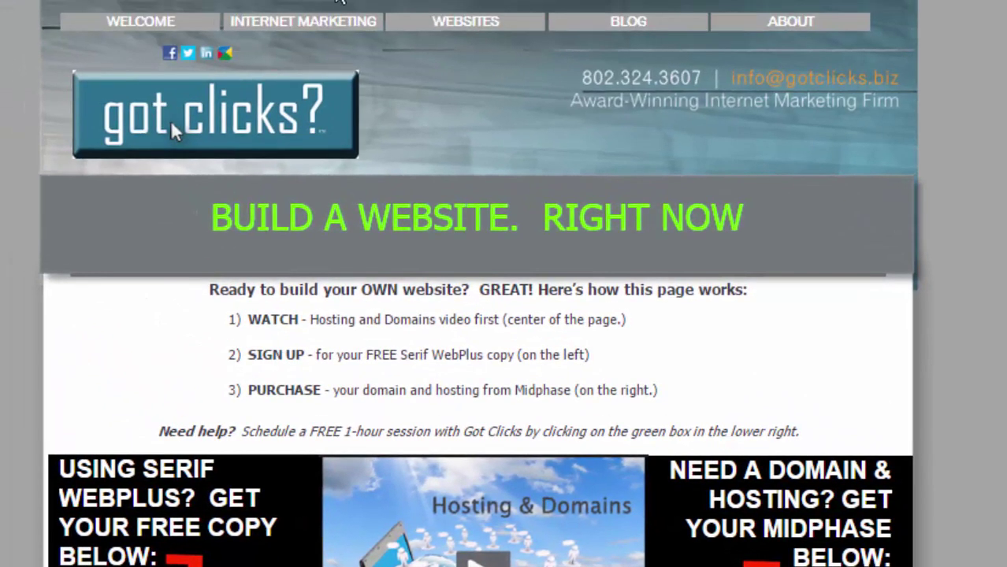
Step: Go to the Build a Serif Website page via WEBSITES and scroll down to the lesson tiles
{"action": "mouse_move", "coordinate": [451, 24]}
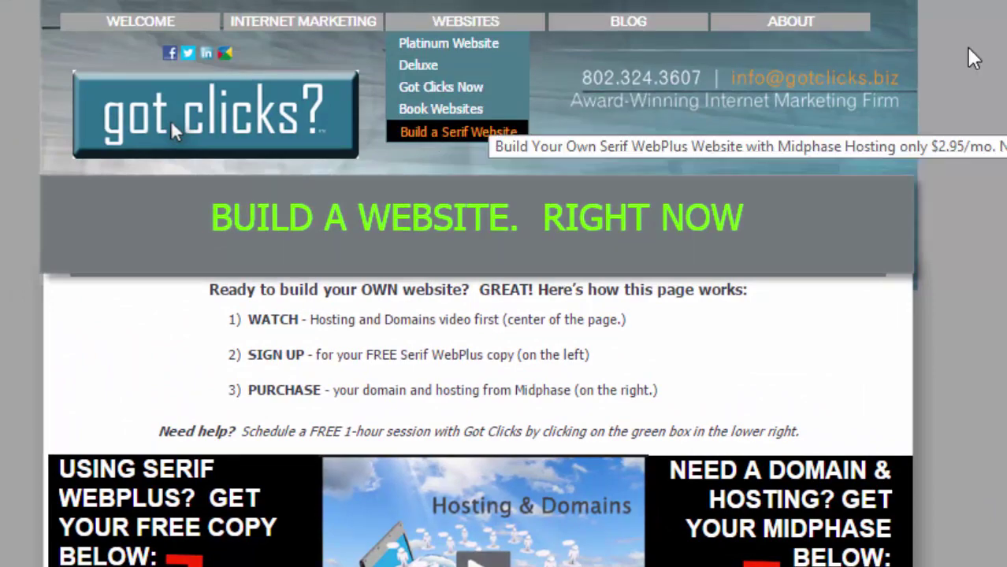
{"action": "scroll", "coordinate": [174, 9], "scroll_direction": "down", "scroll_amount": 8}
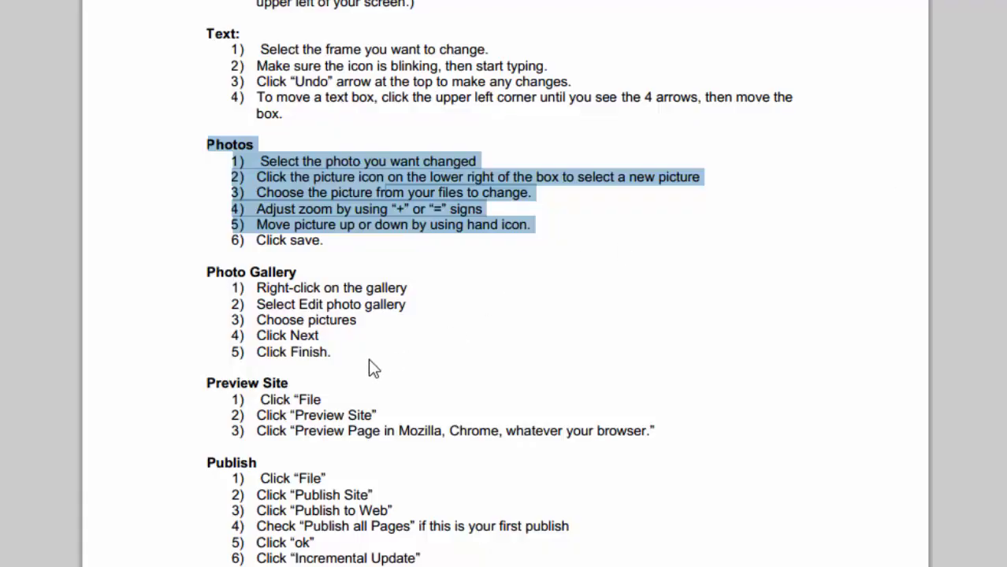
Step: Highlight the Photo Gallery heading and its instruction list in the PDF guide
{"action": "left_click", "coordinate": [369, 361]}
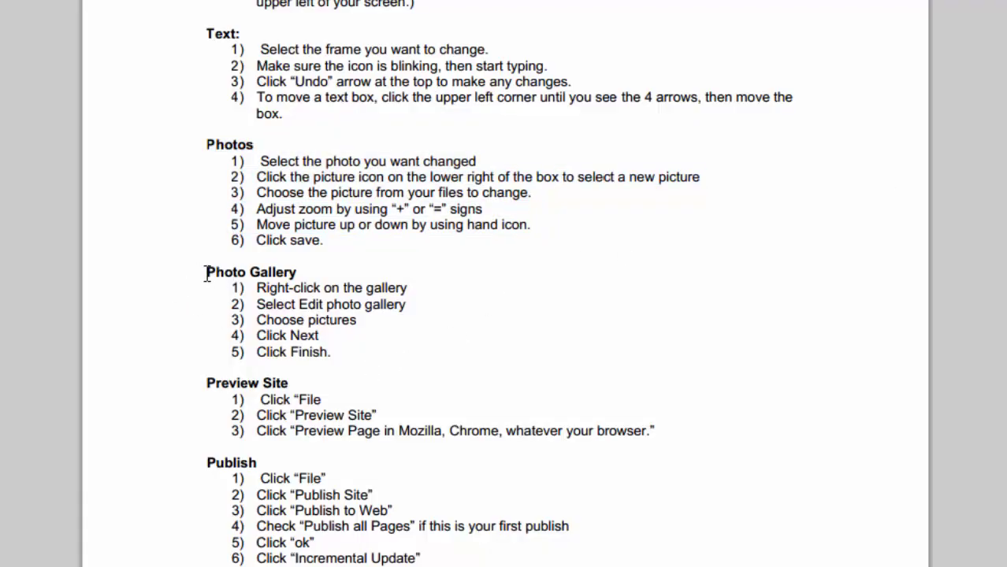
{"action": "double_click", "coordinate": [206, 272]}
{"action": "left_click_drag", "start_coordinate": [204, 285], "coordinate": [335, 352]}
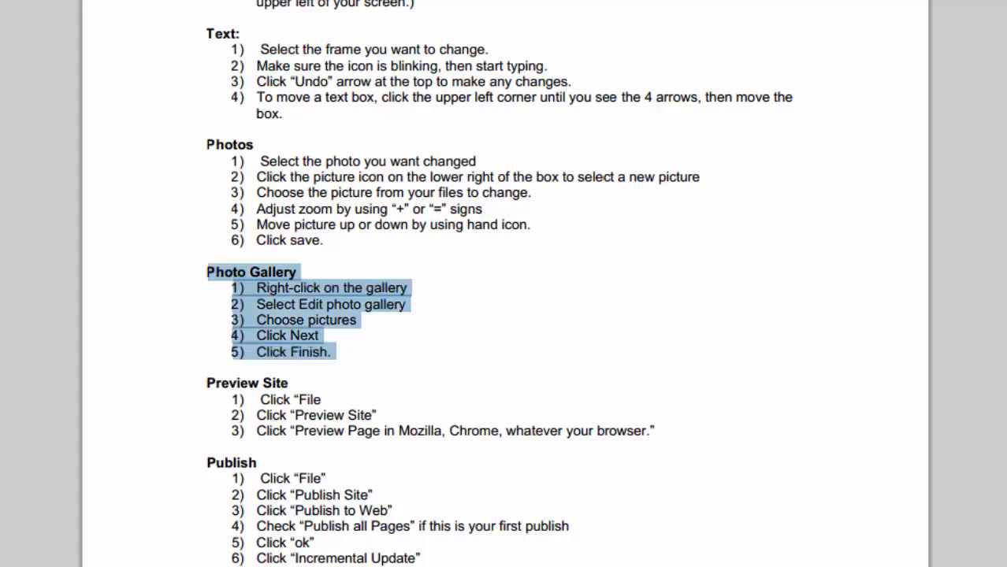
Step: Return to WebPlus X8 and scroll the Pages panel to show gallery.html
{"action": "mouse_move", "coordinate": [408, 566]}
{"action": "left_click", "coordinate": [409, 537]}
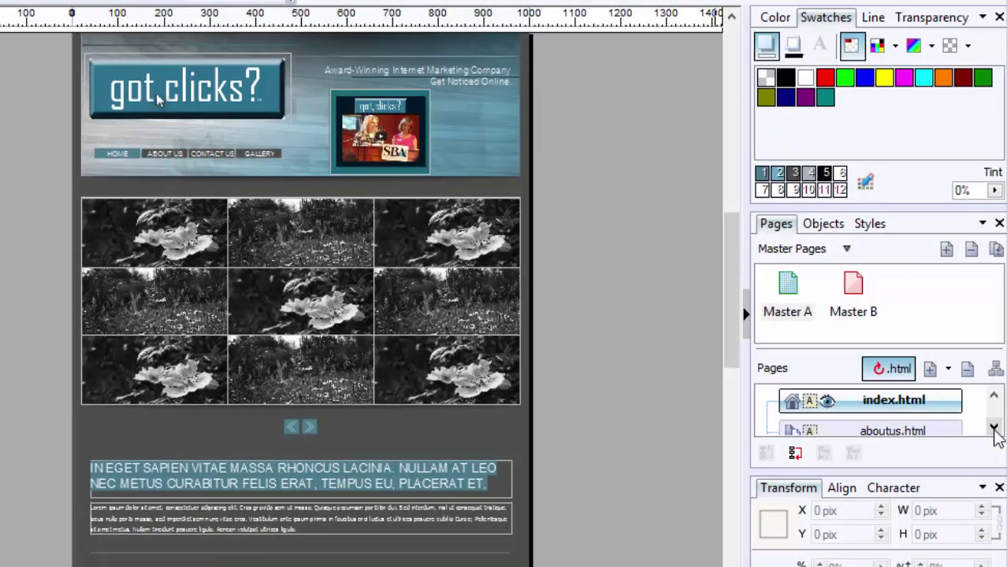
{"action": "left_click", "coordinate": [994, 427]}
{"action": "left_click", "coordinate": [993, 427]}
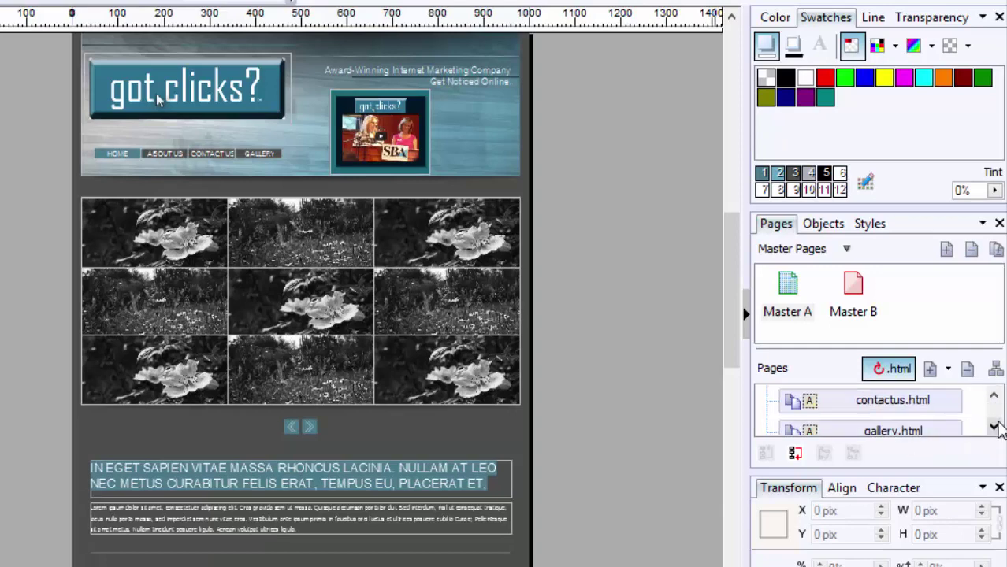
{"action": "left_click", "coordinate": [994, 427]}
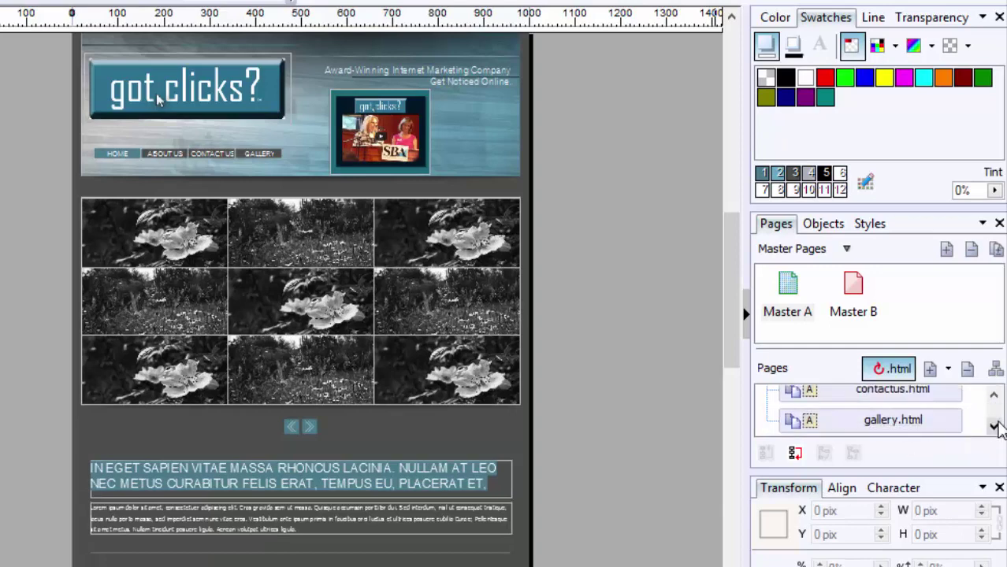
Step: Collapse Master Pages, open gallery.html on the canvas, and scroll it down slightly
{"action": "left_click", "coordinate": [847, 248]}
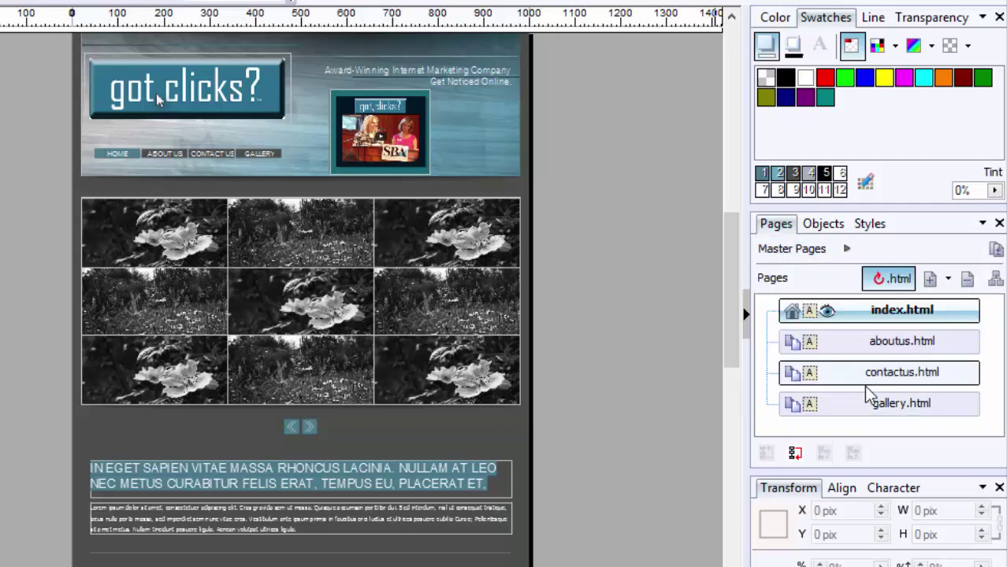
{"action": "double_click", "coordinate": [874, 405]}
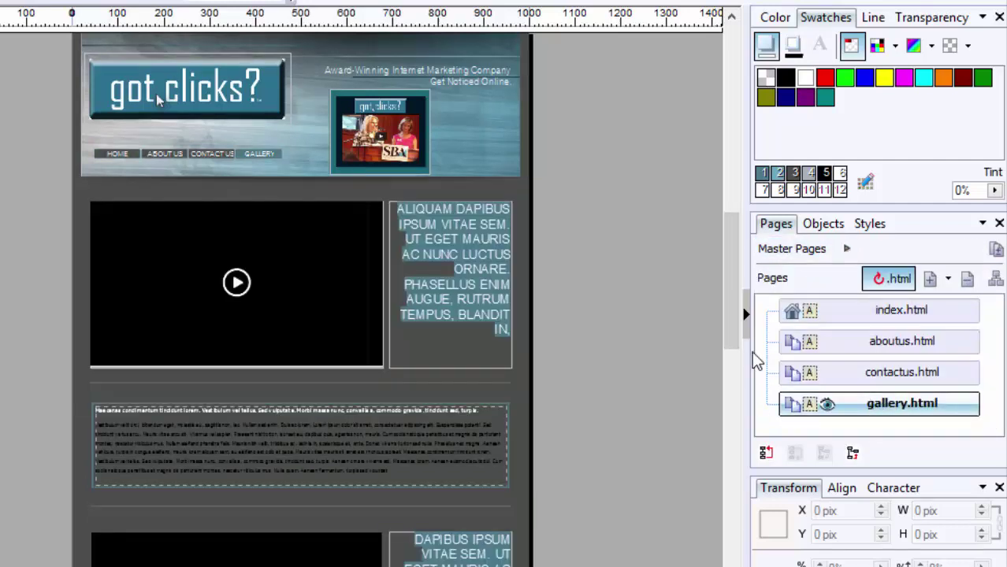
{"action": "left_click_drag", "start_coordinate": [730, 271], "coordinate": [727, 285]}
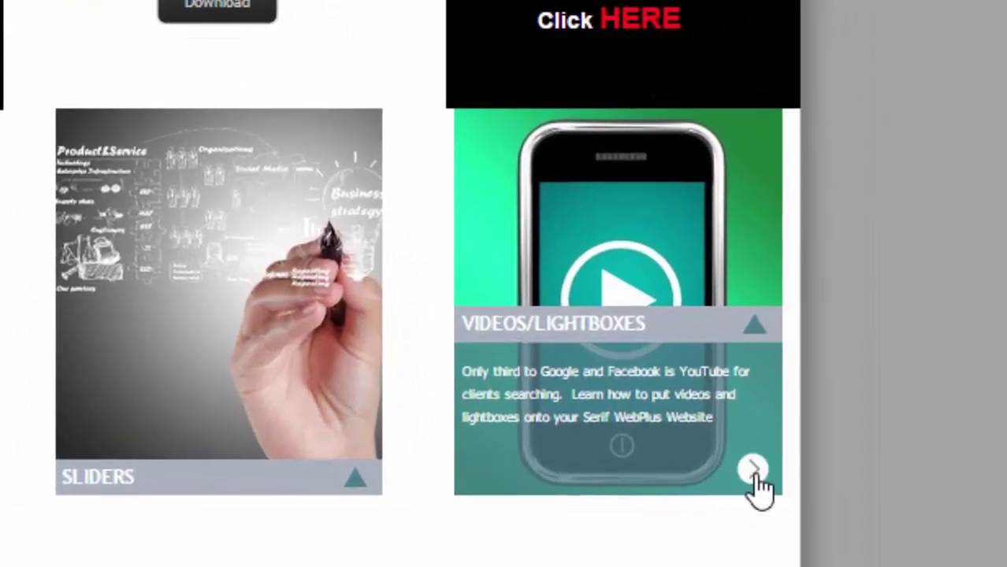
Step: Play the Videos/Lightboxes lesson lightbox on gotclicks.biz, then close it
{"action": "left_click", "coordinate": [845, 504]}
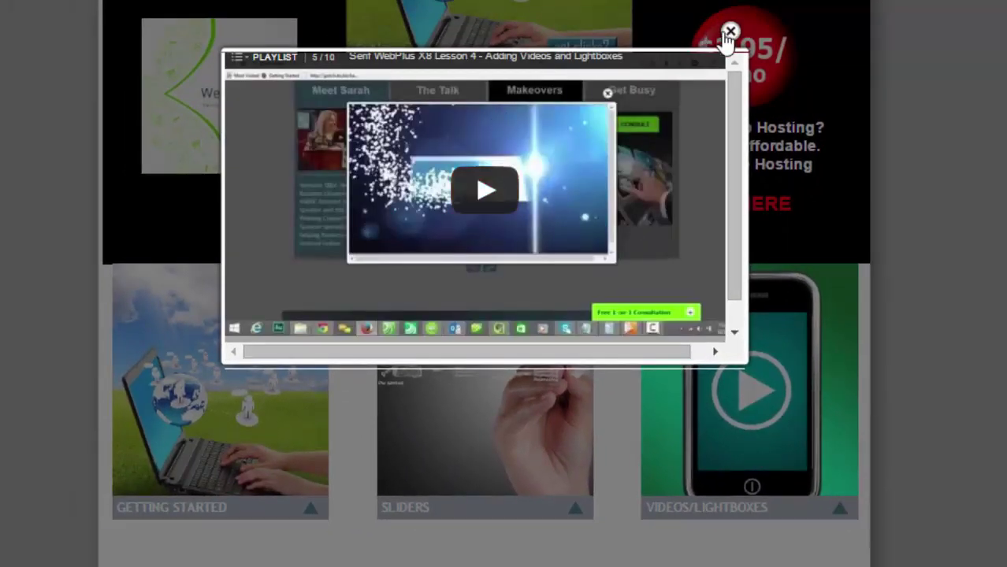
{"action": "left_click", "coordinate": [731, 32]}
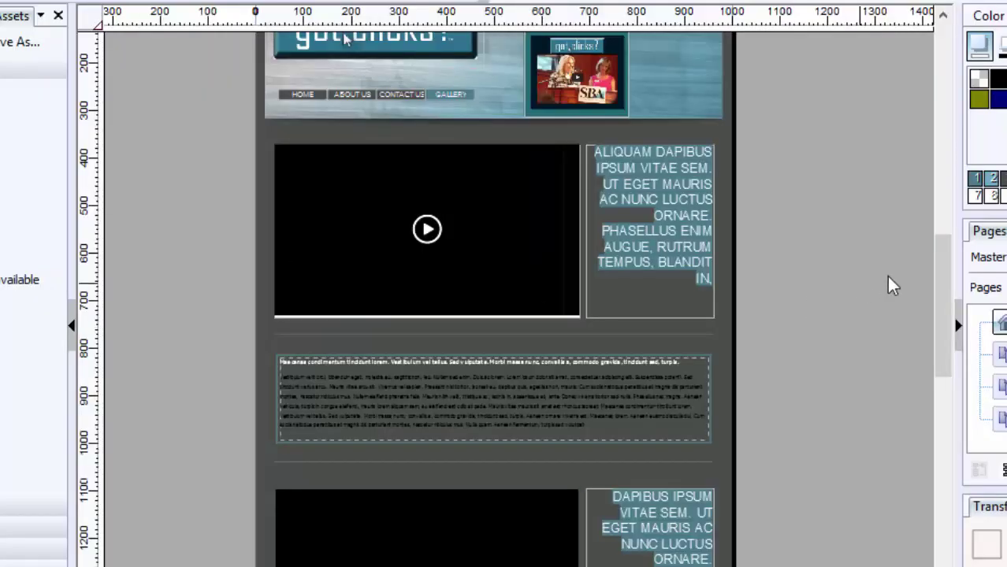
Step: Select the lower photo gallery, open Edit Photo Gallery, and delete all four placeholder photos
{"action": "left_click_drag", "start_coordinate": [944, 288], "coordinate": [916, 347]}
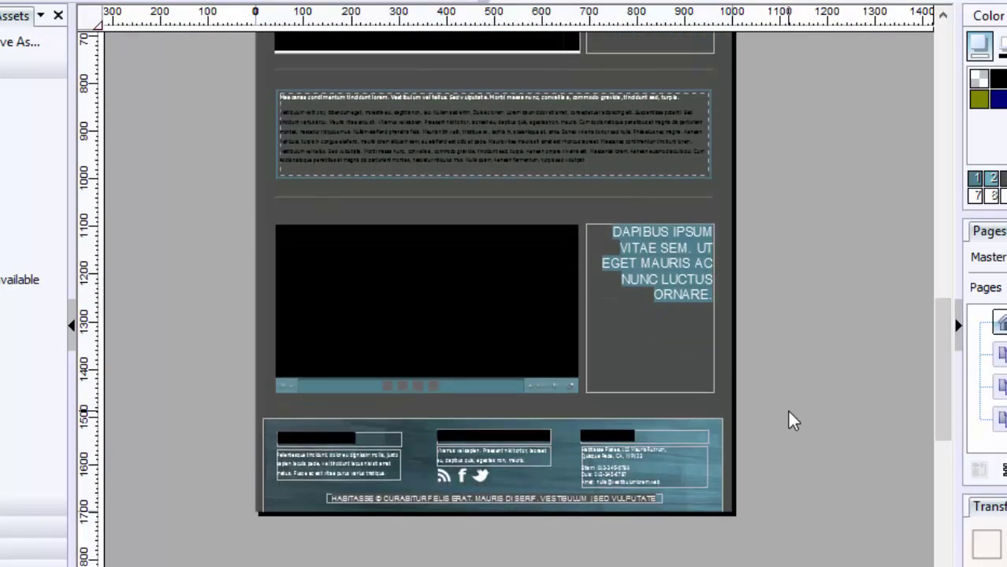
{"action": "left_click_drag", "start_coordinate": [789, 411], "coordinate": [218, 211]}
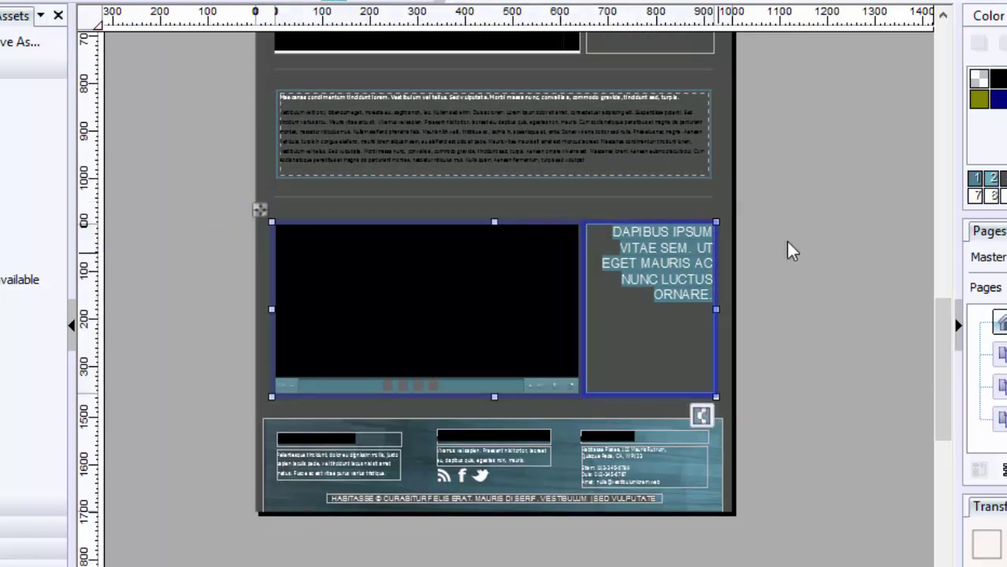
{"action": "left_click", "coordinate": [828, 254]}
{"action": "left_click", "coordinate": [514, 312]}
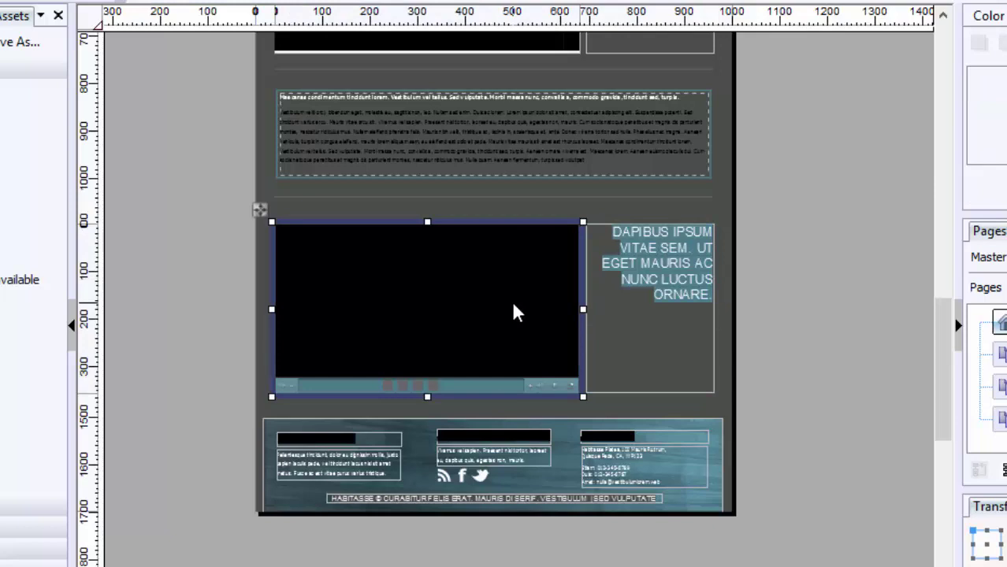
{"action": "right_click", "coordinate": [512, 303]}
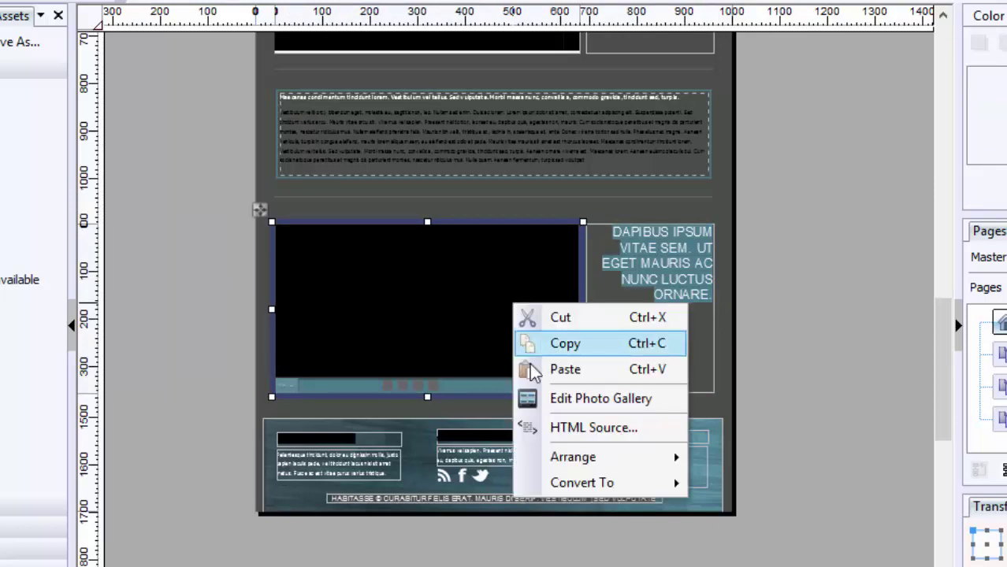
{"action": "left_click", "coordinate": [557, 407]}
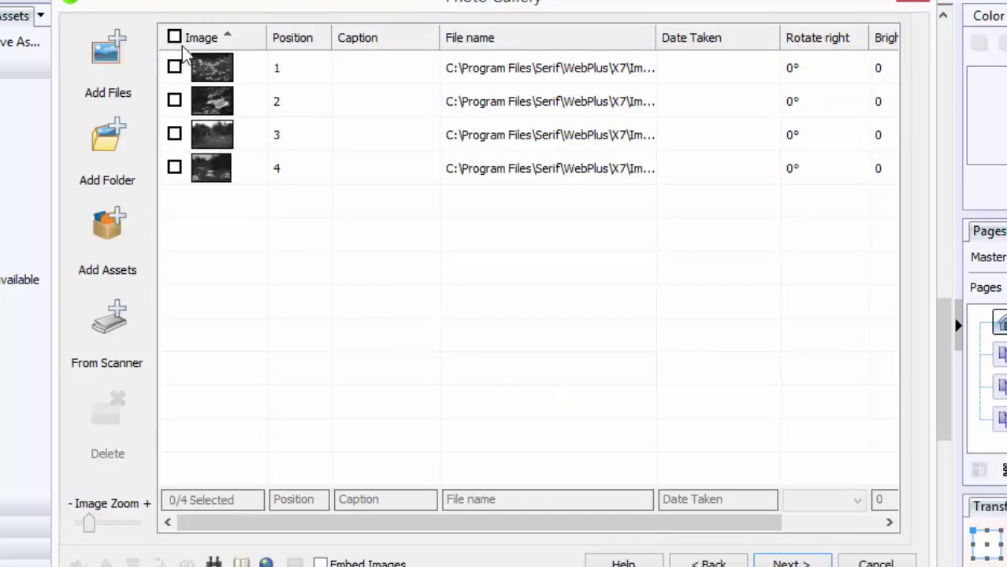
{"action": "left_click", "coordinate": [174, 37]}
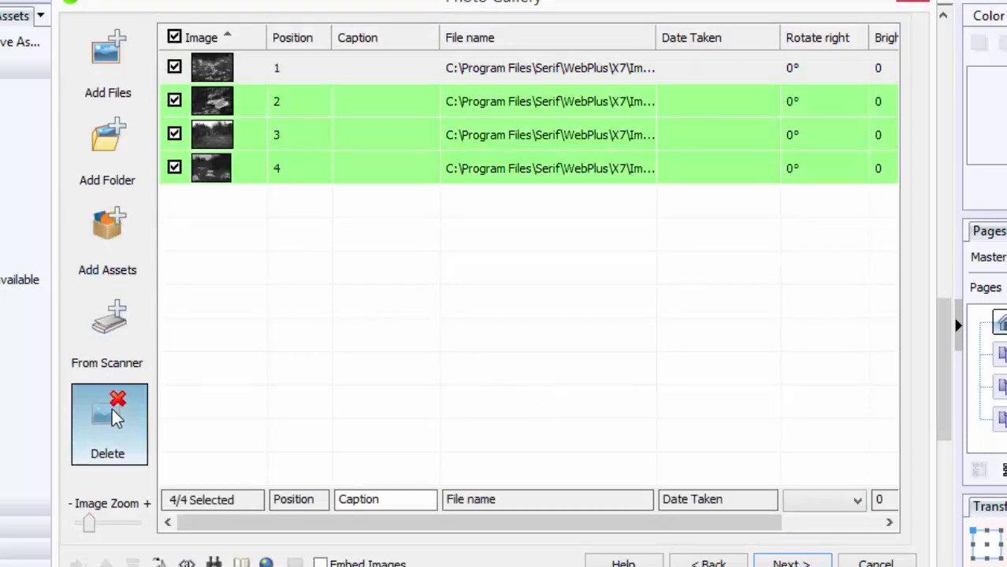
{"action": "left_click", "coordinate": [108, 416]}
{"action": "left_click", "coordinate": [549, 337]}
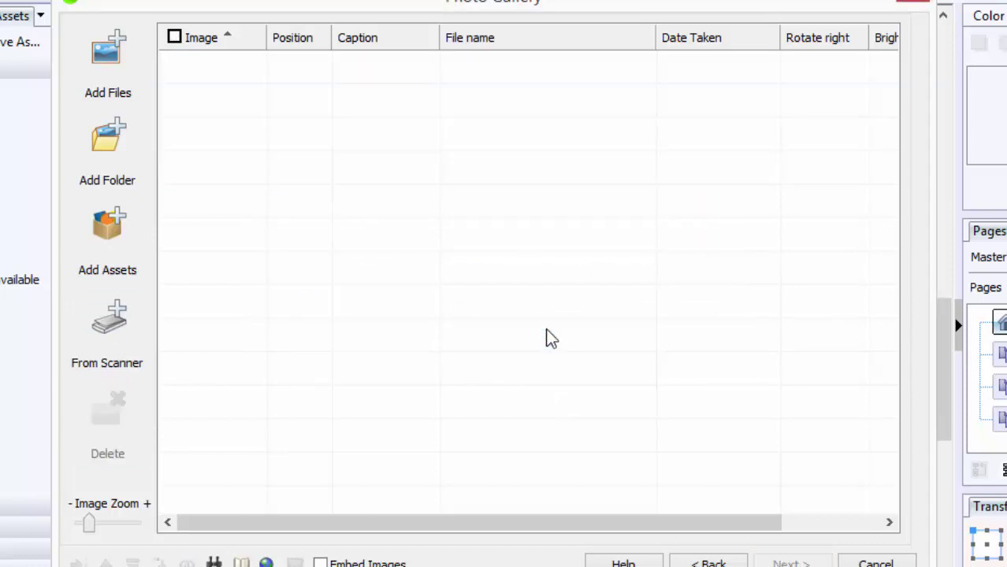
Step: Add the Facebook seminar photo, GotClicksBlogging, GotClicksBuildaSerifWebsite and GotClicksInternetMarketing to the gallery
{"action": "left_click", "coordinate": [114, 65]}
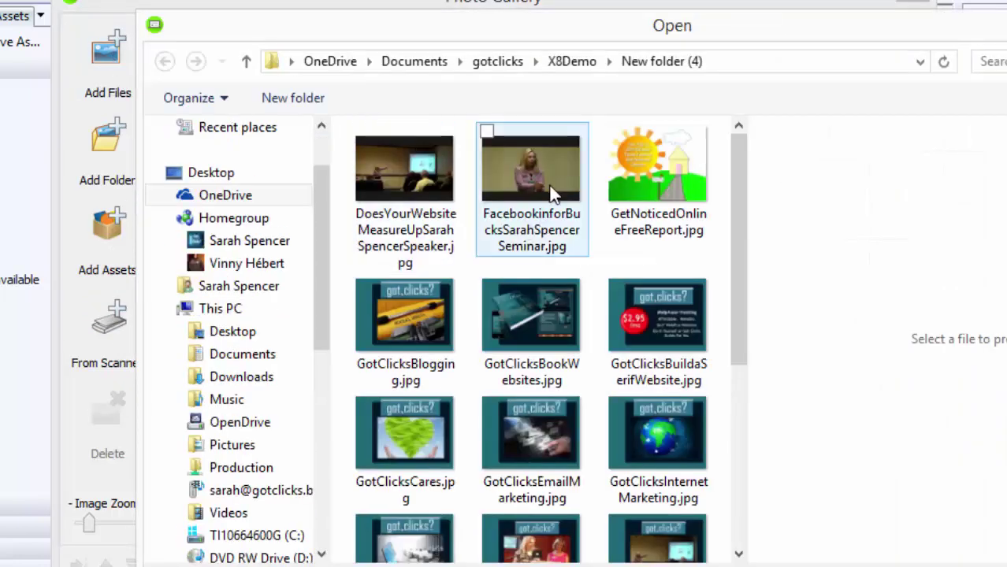
{"action": "left_click", "coordinate": [549, 197]}
{"action": "left_click", "coordinate": [443, 321]}
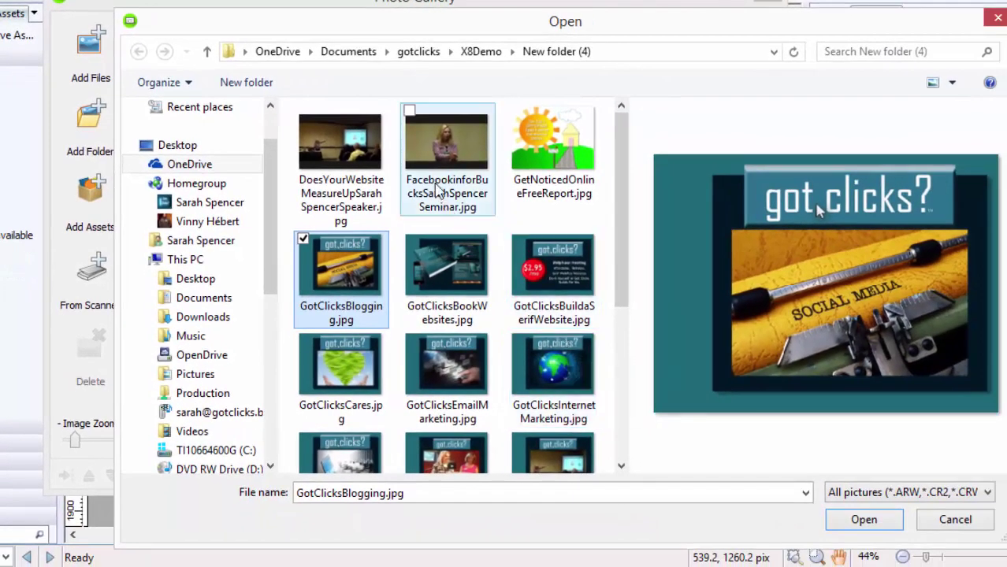
{"action": "left_click", "coordinate": [443, 199], "text": "ctrl"}
{"action": "left_click", "coordinate": [541, 276], "text": "ctrl"}
{"action": "left_click", "coordinate": [560, 368], "text": "ctrl"}
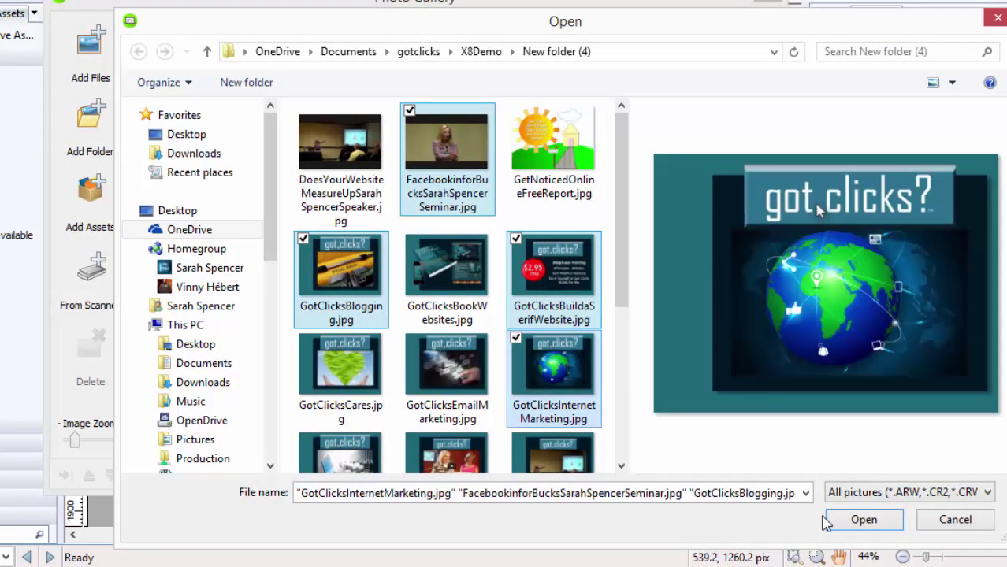
{"action": "left_click", "coordinate": [853, 523]}
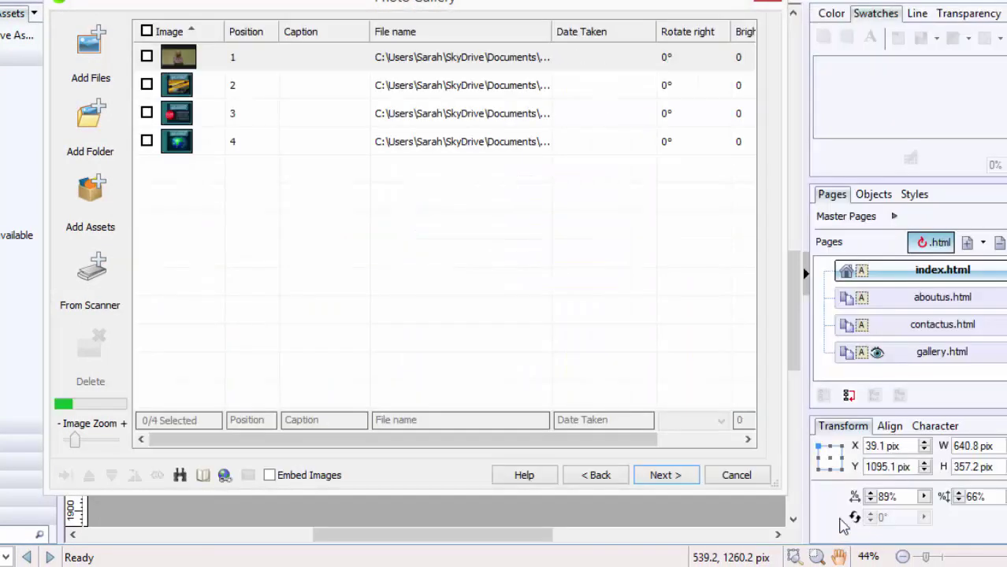
Step: Apply the orange-accented fourth Gallery Style to the photo gallery
{"action": "left_click", "coordinate": [665, 475]}
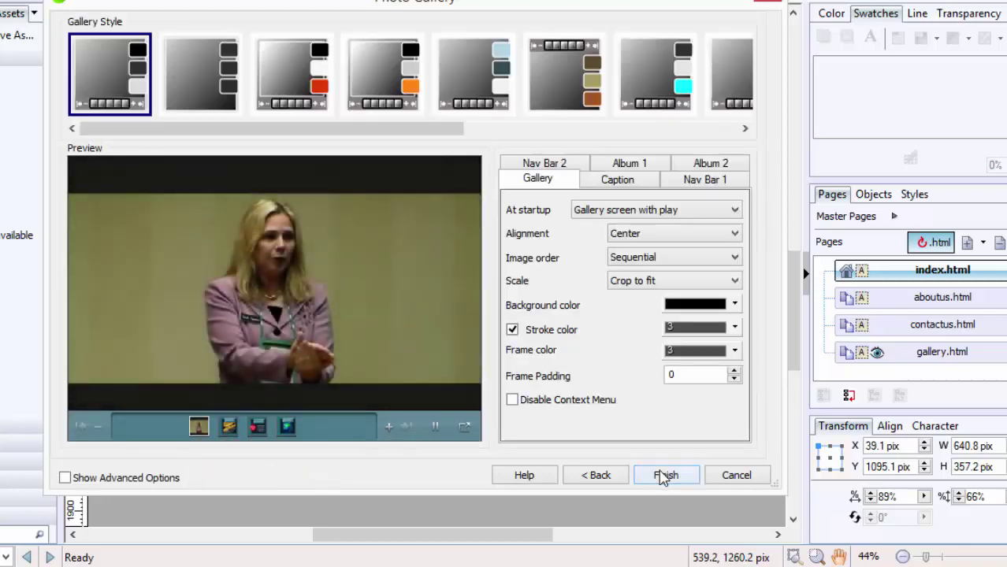
{"action": "left_click", "coordinate": [300, 74]}
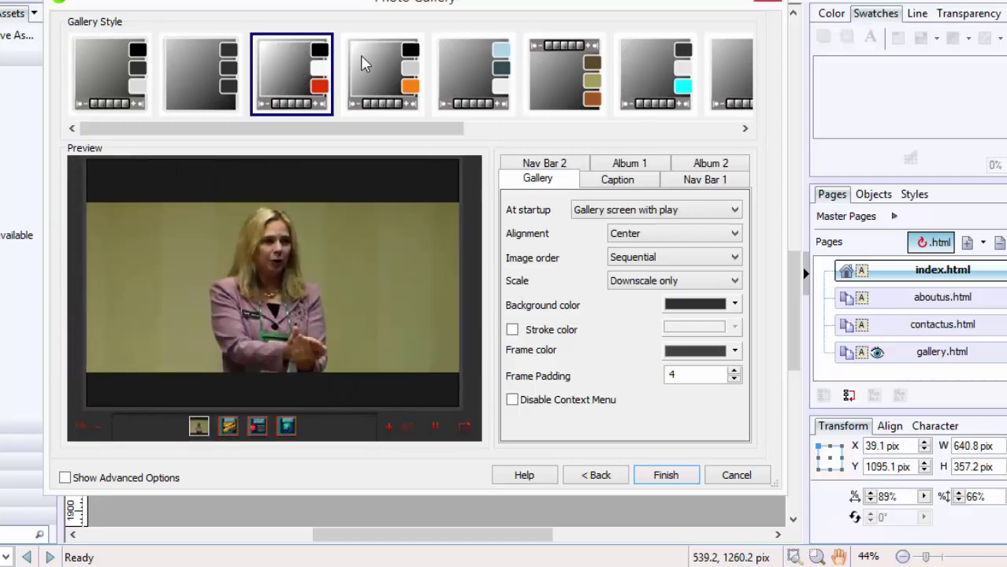
{"action": "left_click", "coordinate": [363, 63]}
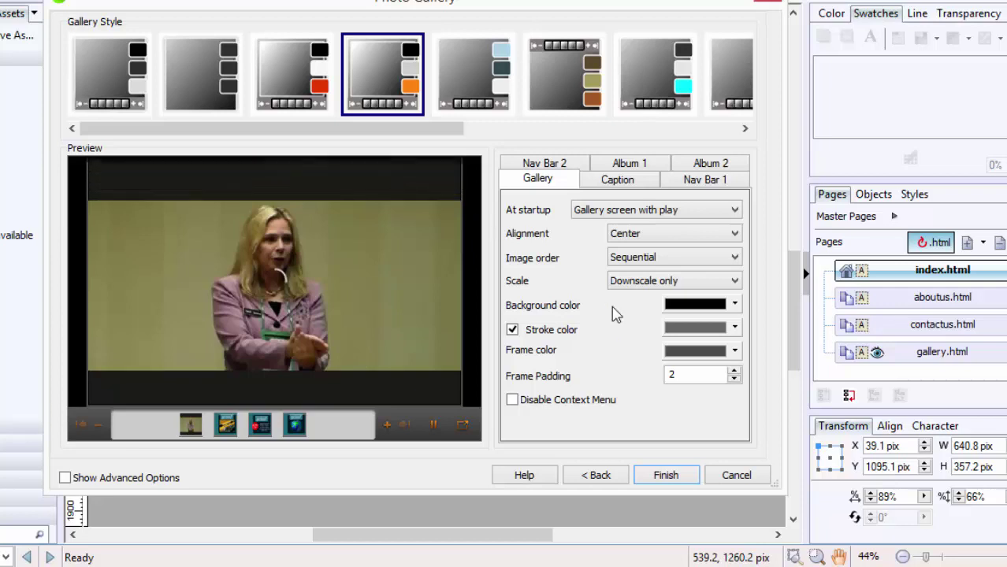
Step: Set the gallery background to Scheme Color 1 and the frame to Scheme Color 5
{"action": "left_click", "coordinate": [736, 303]}
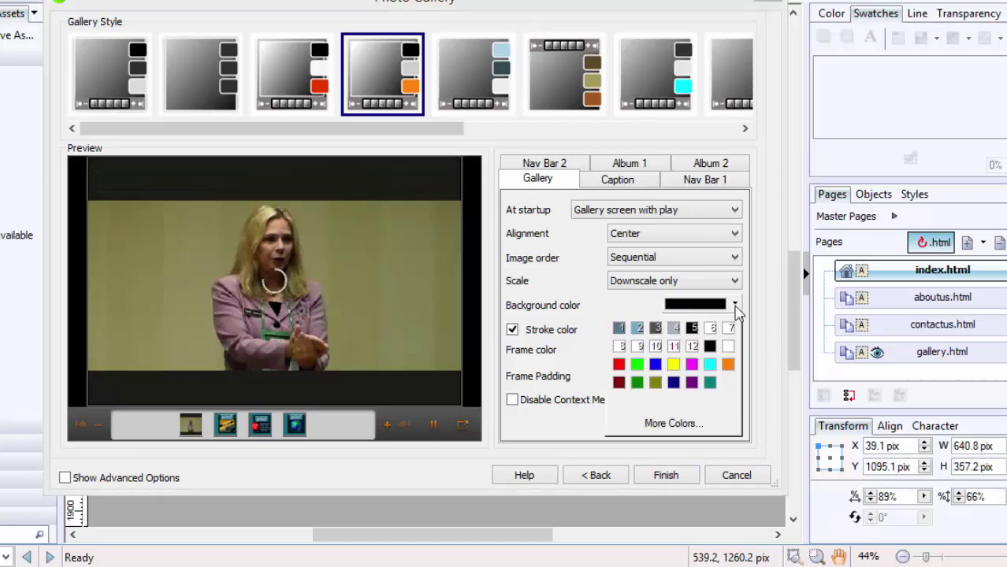
{"action": "left_click", "coordinate": [619, 328]}
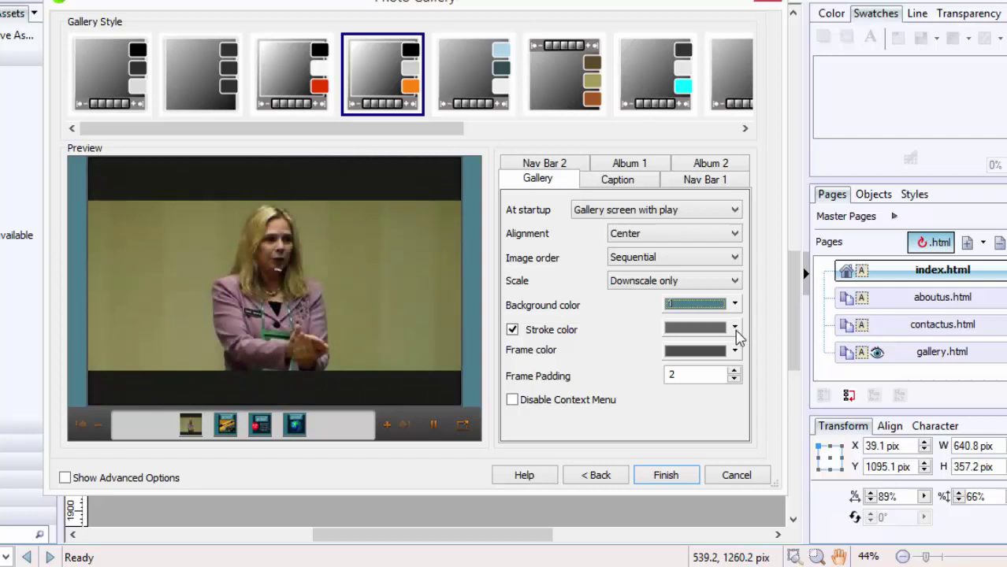
{"action": "left_click", "coordinate": [735, 352]}
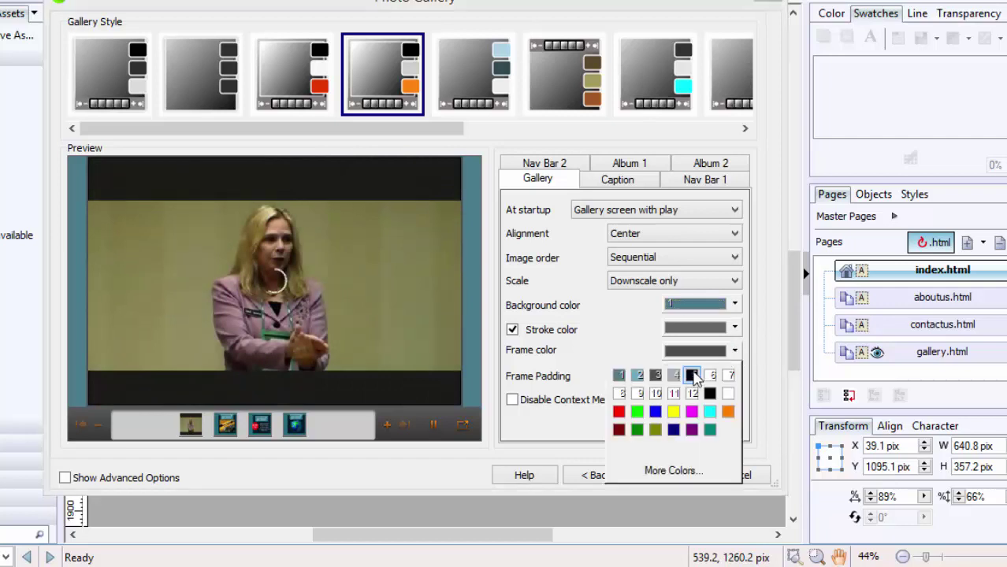
{"action": "left_click", "coordinate": [692, 377]}
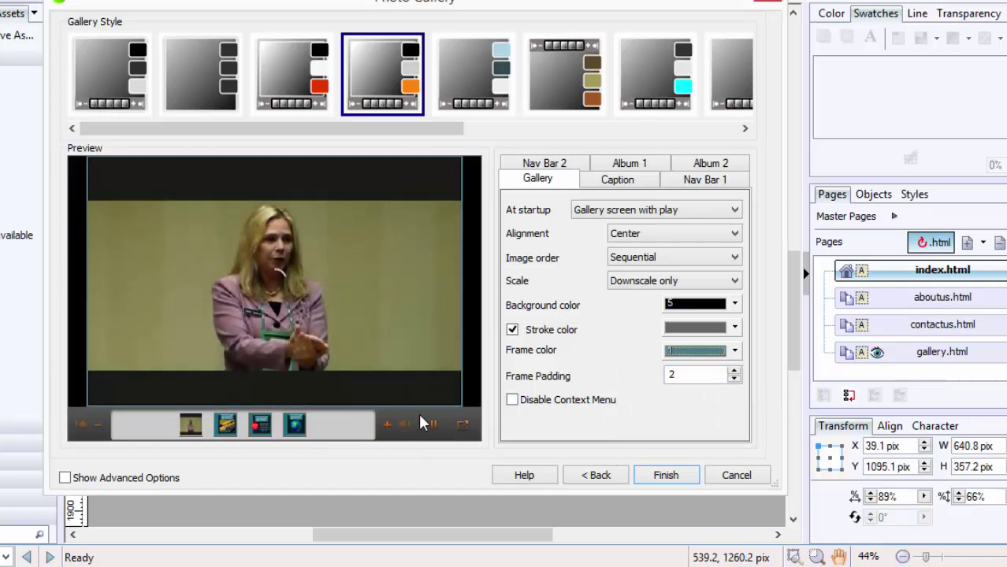
Step: On Nav Bar 1, set a teal Scheme Color 1 background and grey-blue Scheme Color 4 buttons
{"action": "left_click", "coordinate": [708, 181]}
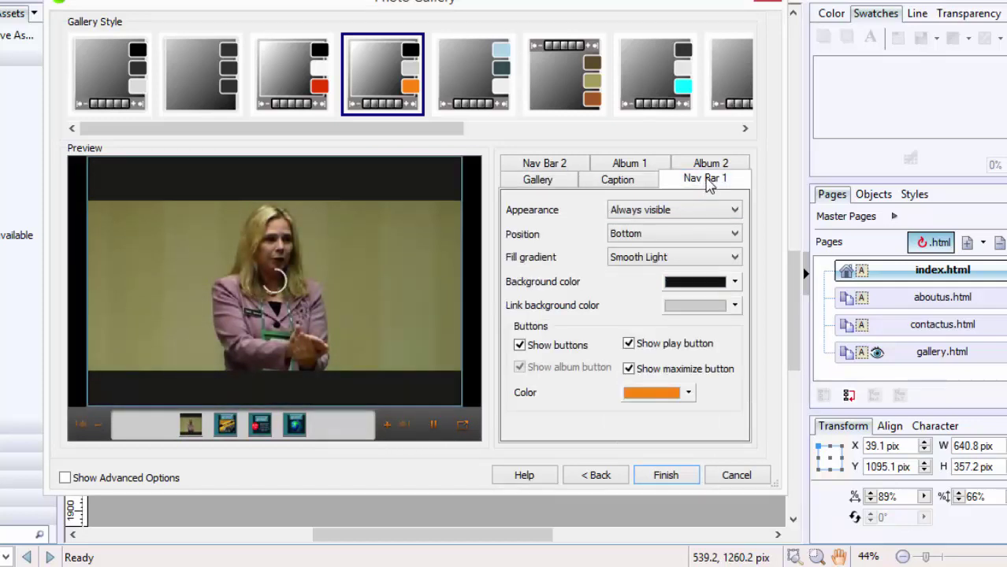
{"action": "left_click", "coordinate": [736, 282]}
{"action": "left_click", "coordinate": [659, 308]}
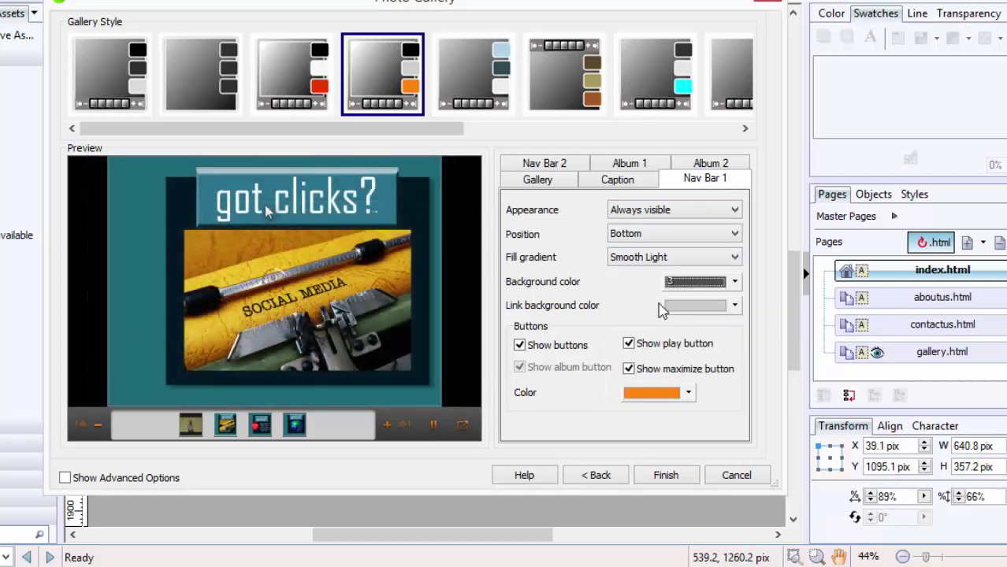
{"action": "left_click", "coordinate": [736, 282]}
{"action": "left_click", "coordinate": [636, 305]}
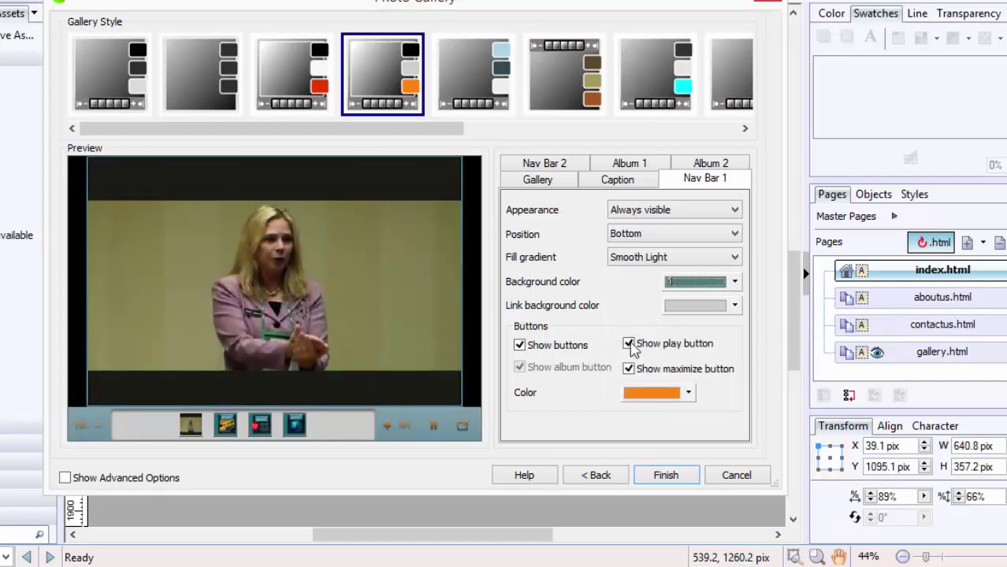
{"action": "left_click", "coordinate": [690, 394]}
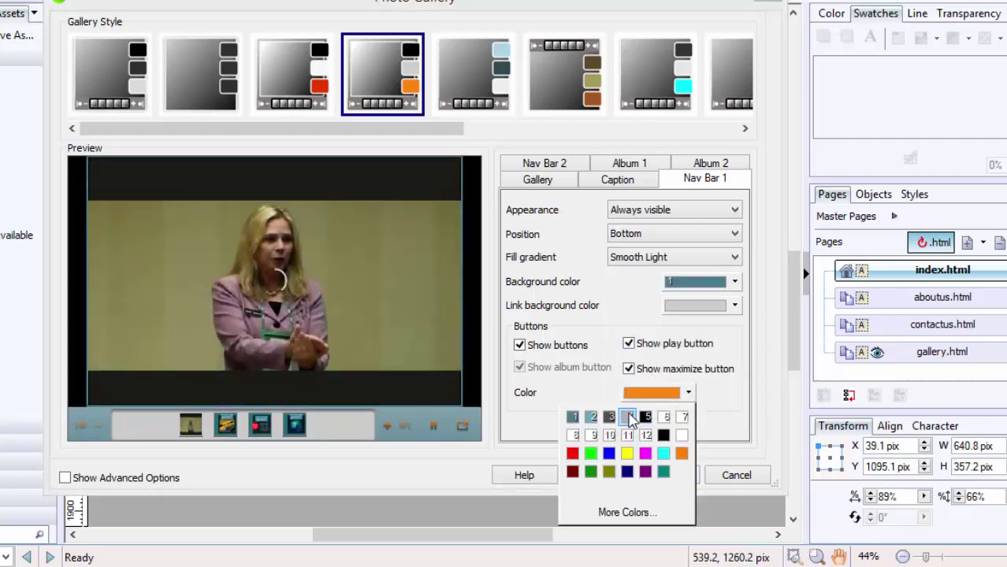
{"action": "left_click", "coordinate": [630, 417]}
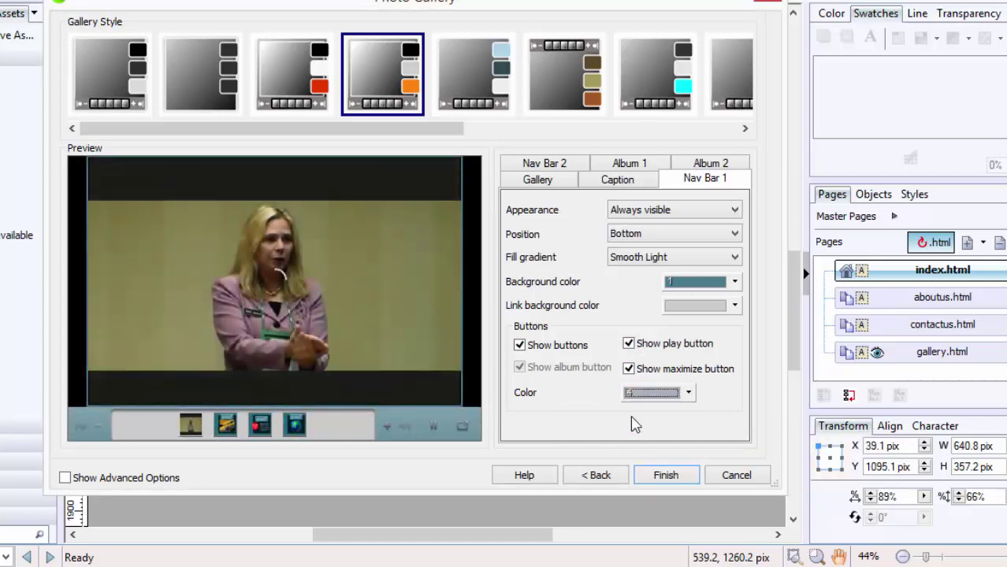
Step: Finish placing the gallery on gallery.html, then bring up File > Preview Site options
{"action": "left_click", "coordinate": [667, 476]}
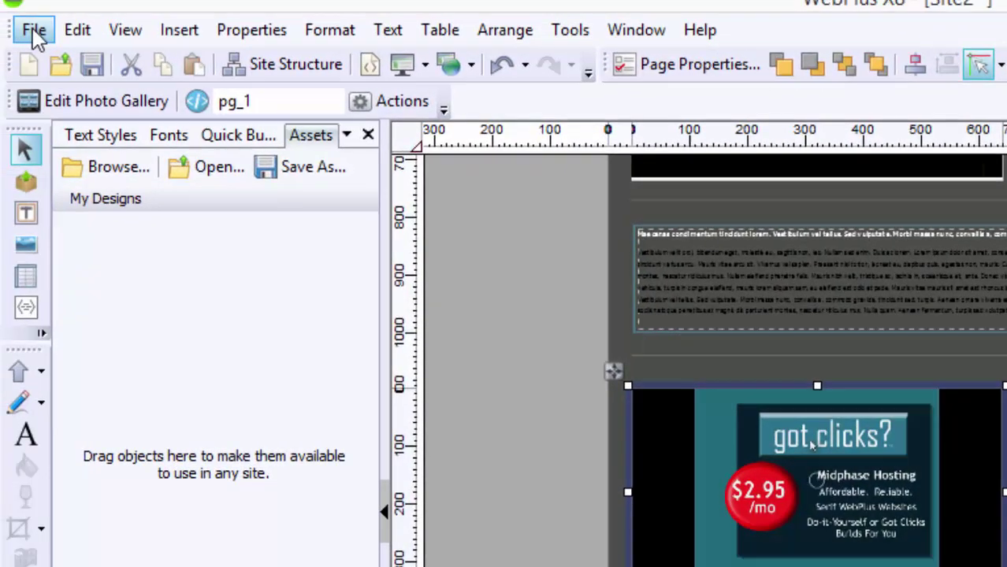
{"action": "left_click", "coordinate": [34, 32]}
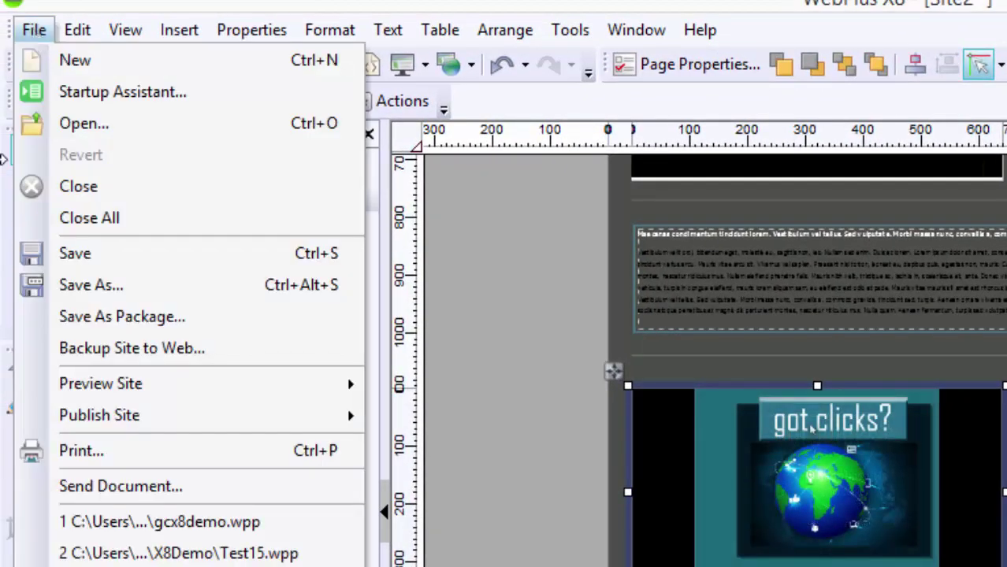
{"action": "mouse_move", "coordinate": [156, 384]}
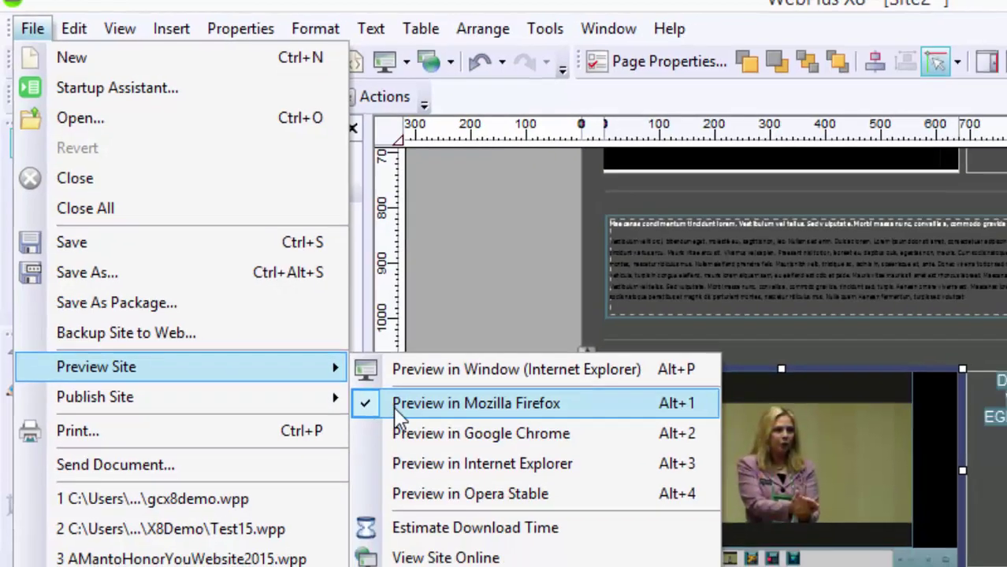
Step: Preview the site in Mozilla Firefox, scroll down to the photo gallery, then back up
{"action": "left_click", "coordinate": [394, 406]}
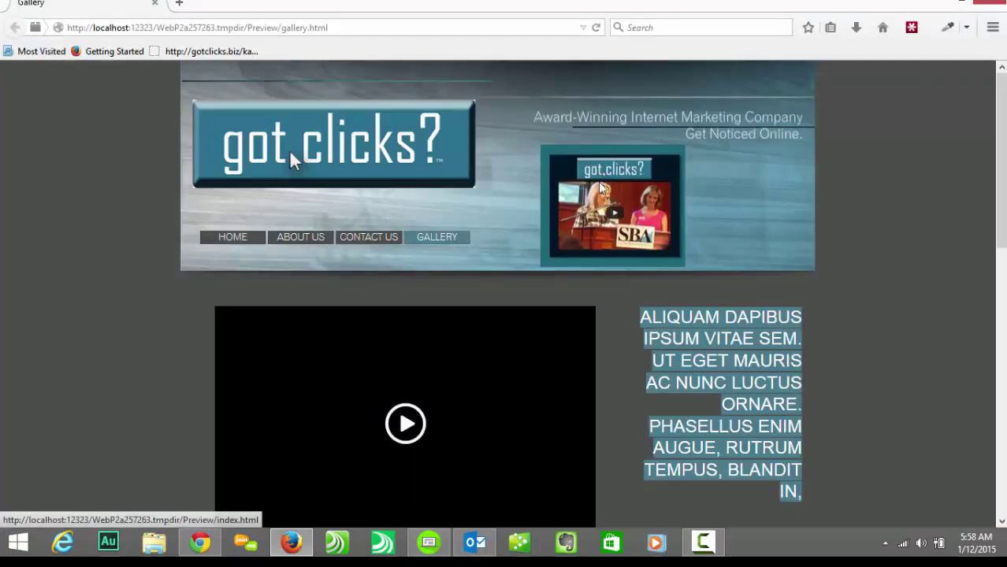
{"action": "scroll", "coordinate": [1003, 221], "scroll_direction": "down", "scroll_amount": 3}
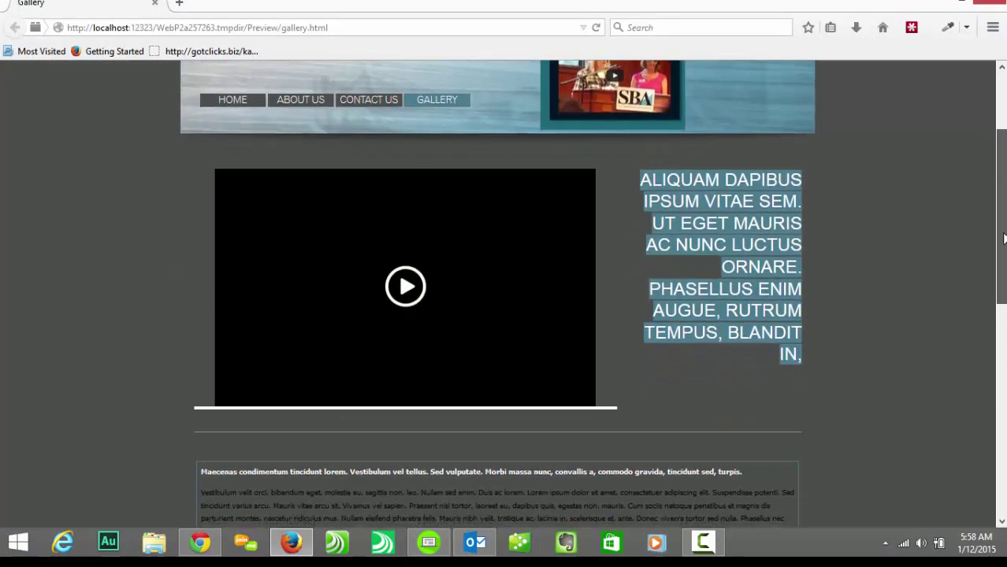
{"action": "left_click_drag", "start_coordinate": [1004, 238], "coordinate": [991, 398]}
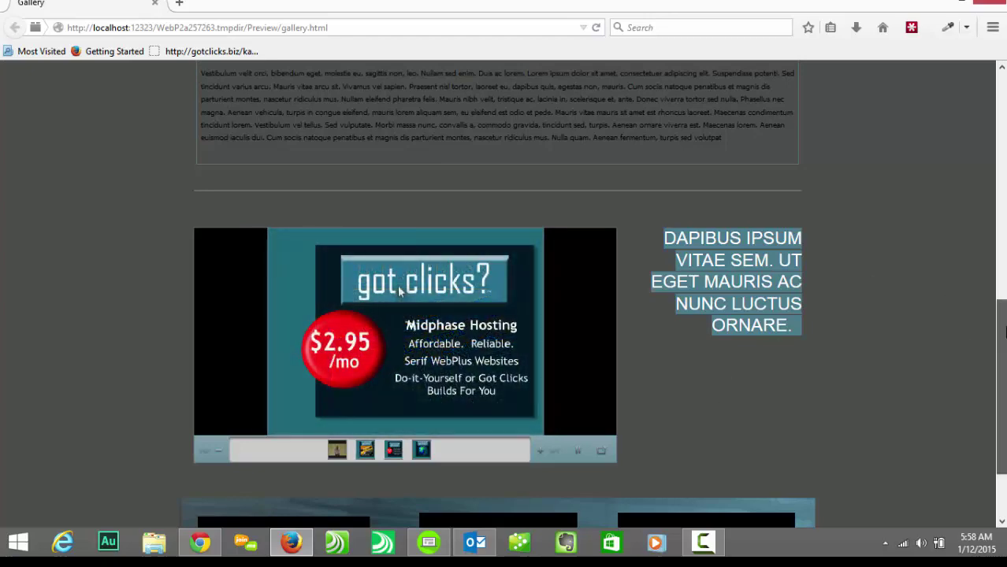
{"action": "left_click_drag", "start_coordinate": [1006, 349], "coordinate": [980, 92]}
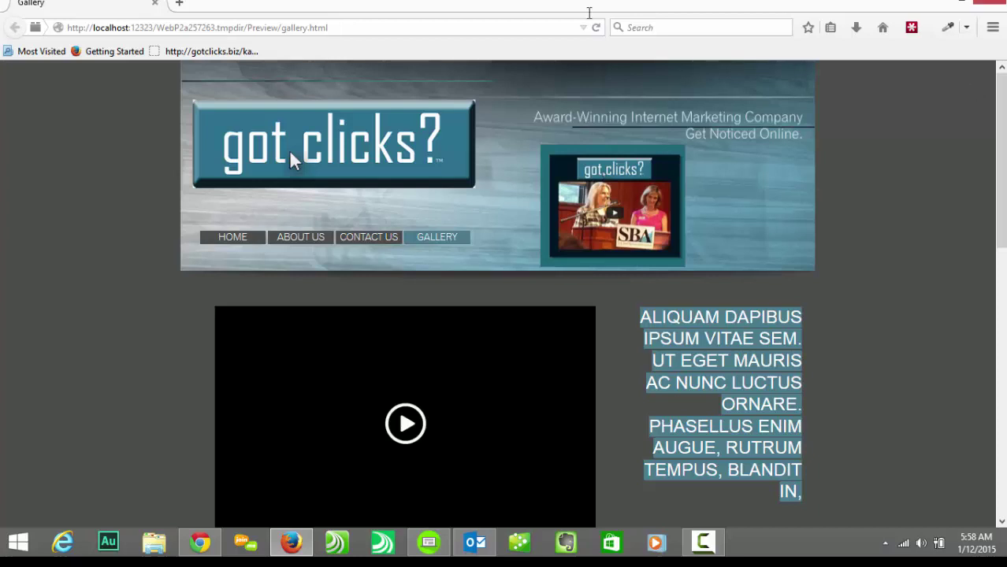
Step: In Chrome, highlight the 40%-off holiday coupon code on the Midphase hosting page
{"action": "key", "text": "alt+Tab"}
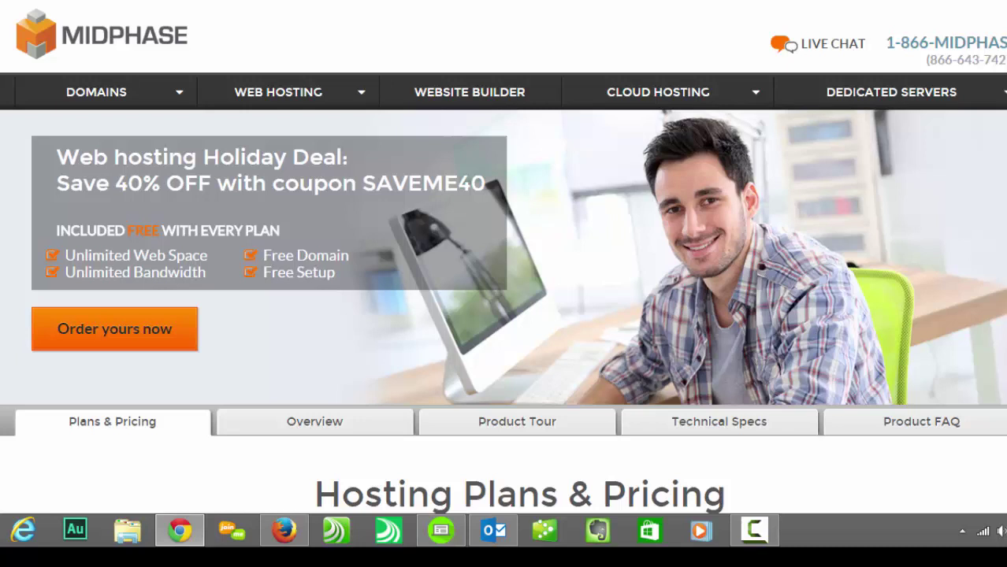
{"action": "scroll", "coordinate": [503, 257], "scroll_direction": "down", "scroll_amount": 1}
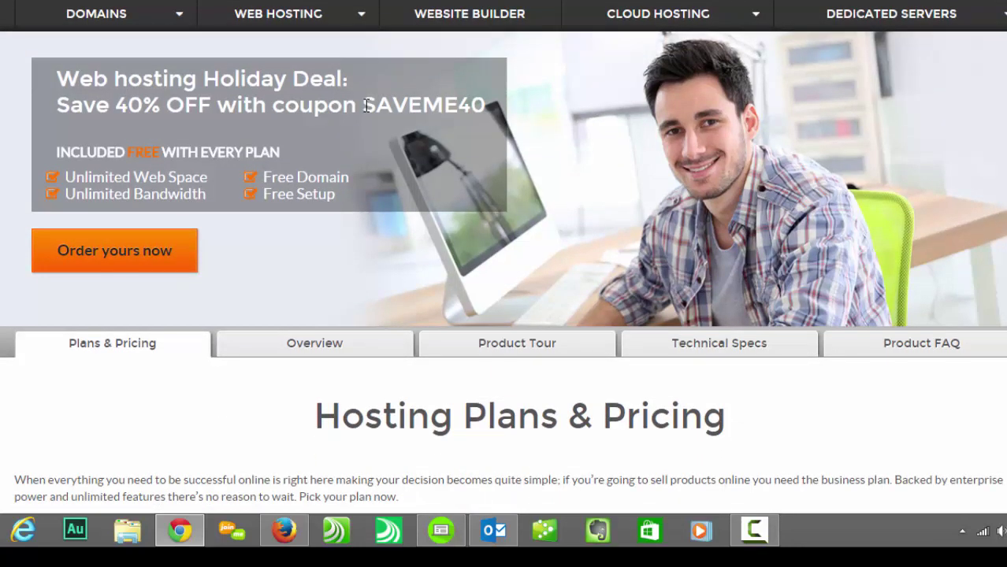
{"action": "left_click_drag", "start_coordinate": [365, 107], "coordinate": [498, 105]}
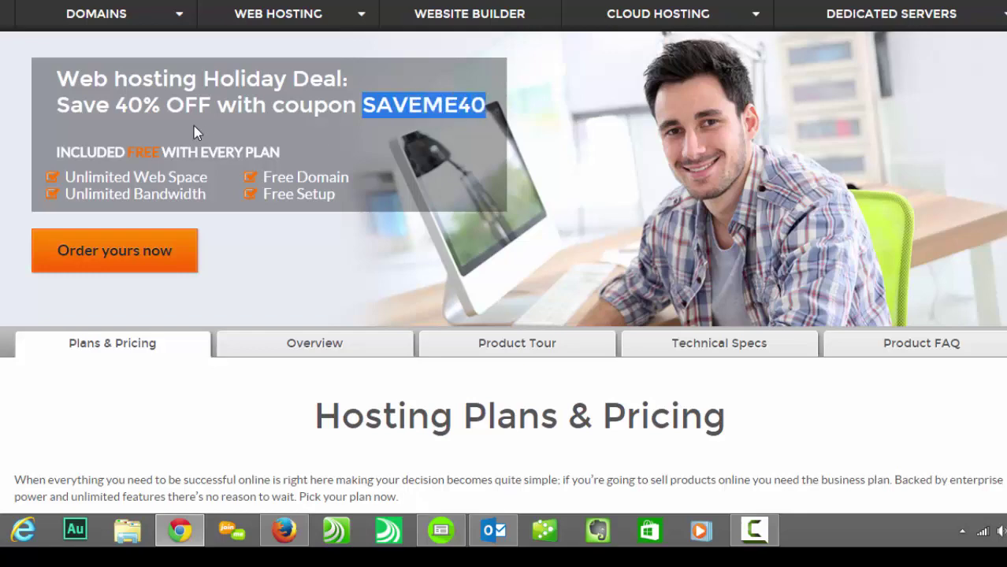
{"action": "scroll", "coordinate": [503, 257], "scroll_direction": "down", "scroll_amount": 6}
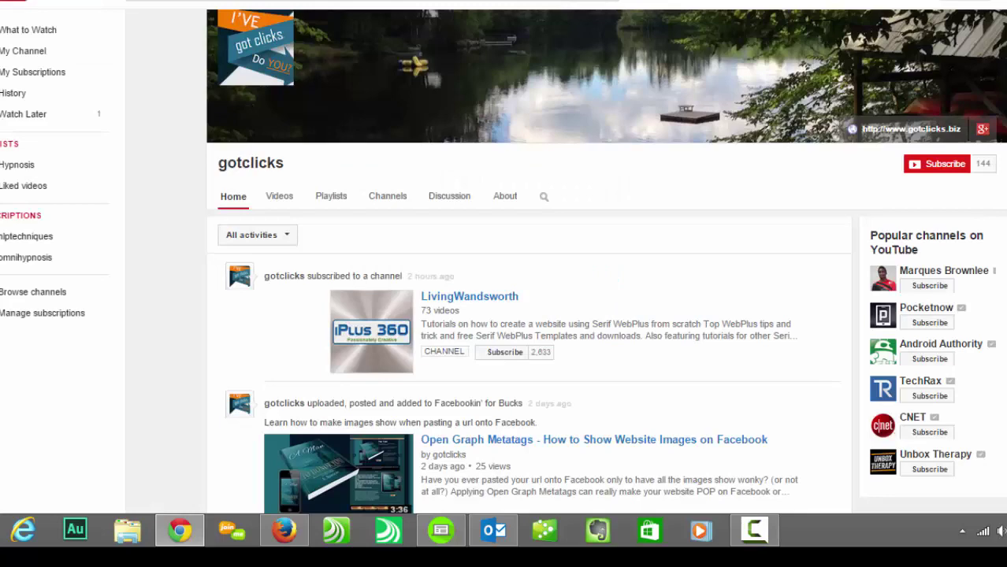
Step: Open the WebPlus X8 playlist (10 videos, 1 h 30 min) from the channel's Playlists list
{"action": "left_click", "coordinate": [335, 199]}
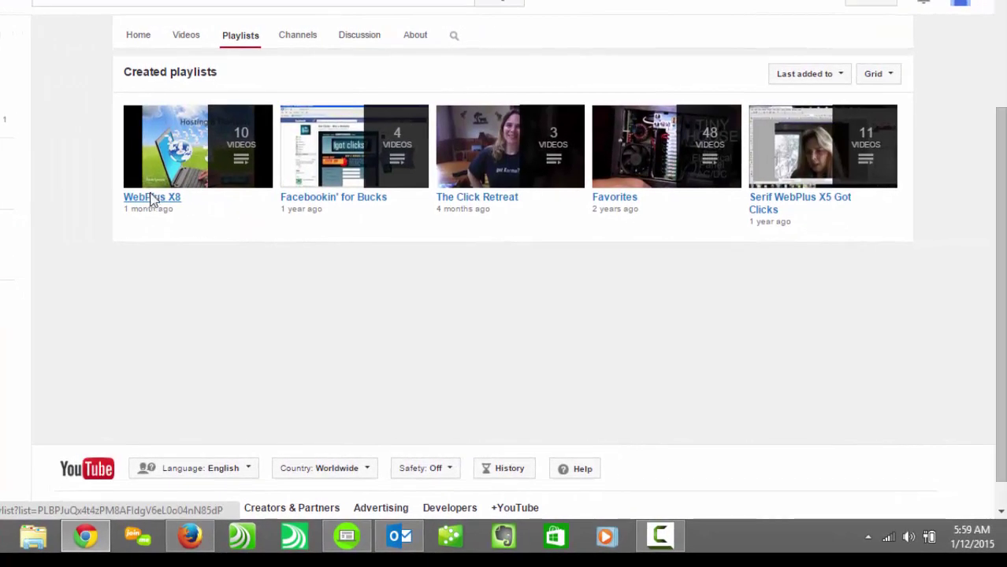
{"action": "left_click", "coordinate": [152, 200]}
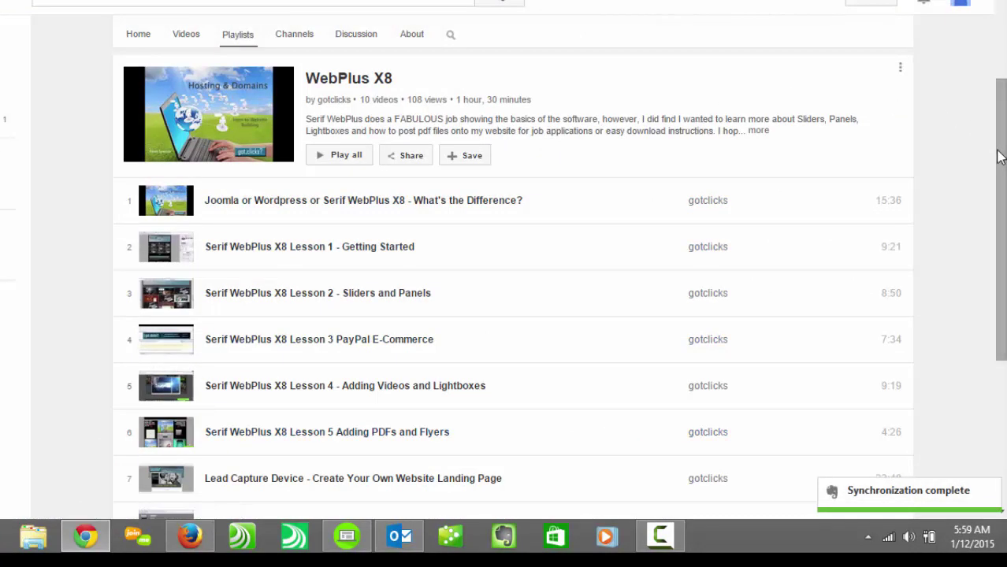
{"action": "left_click_drag", "start_coordinate": [999, 157], "coordinate": [985, 74]}
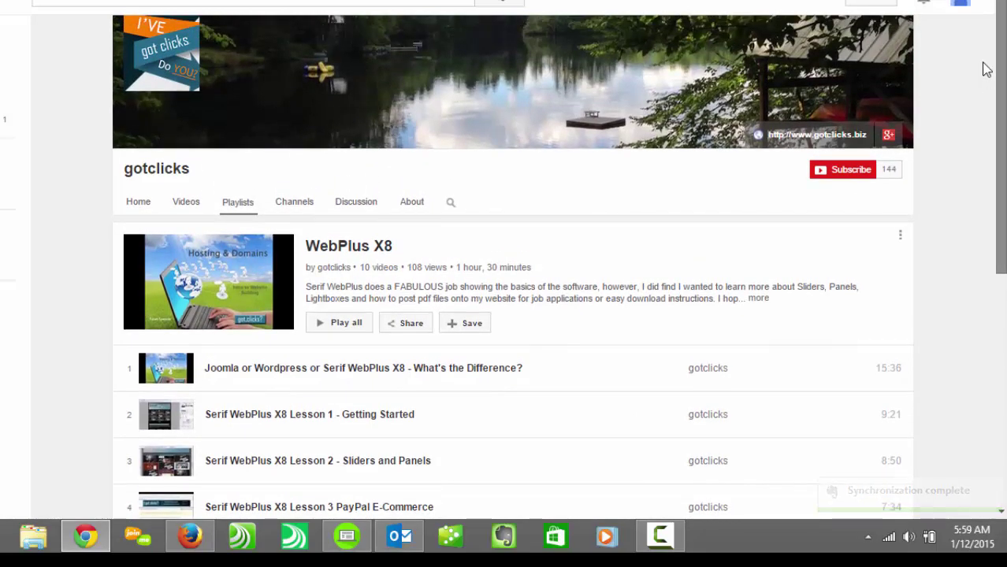